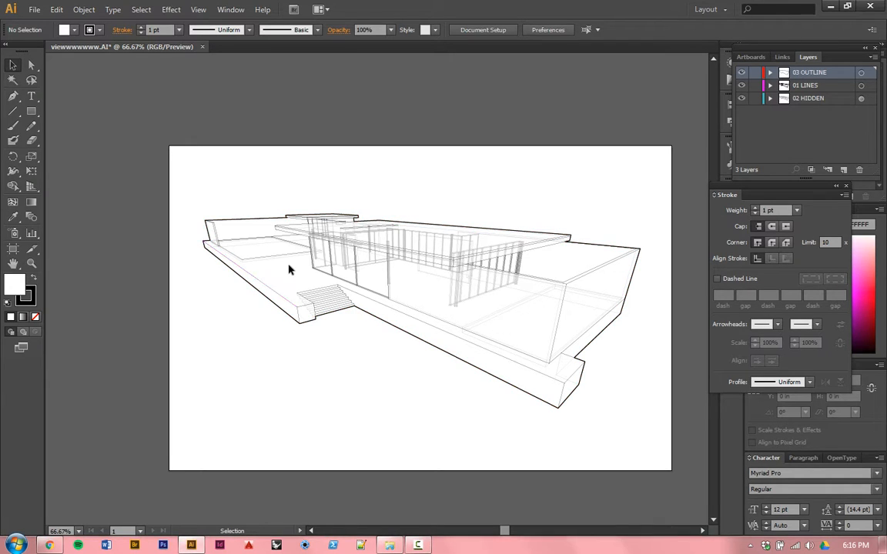
Step: Check the layer and stroke weight of a front platform edge and a hidden interior column line
click(288, 296)
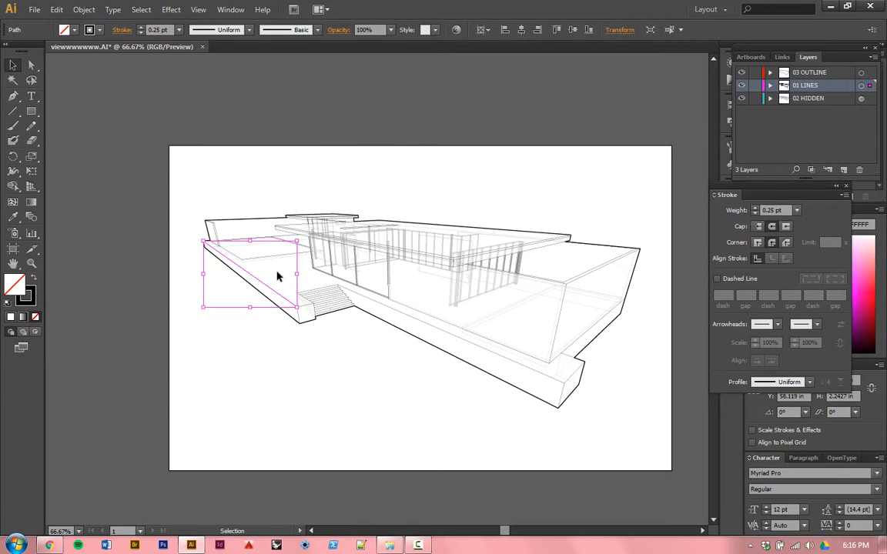
click(307, 278)
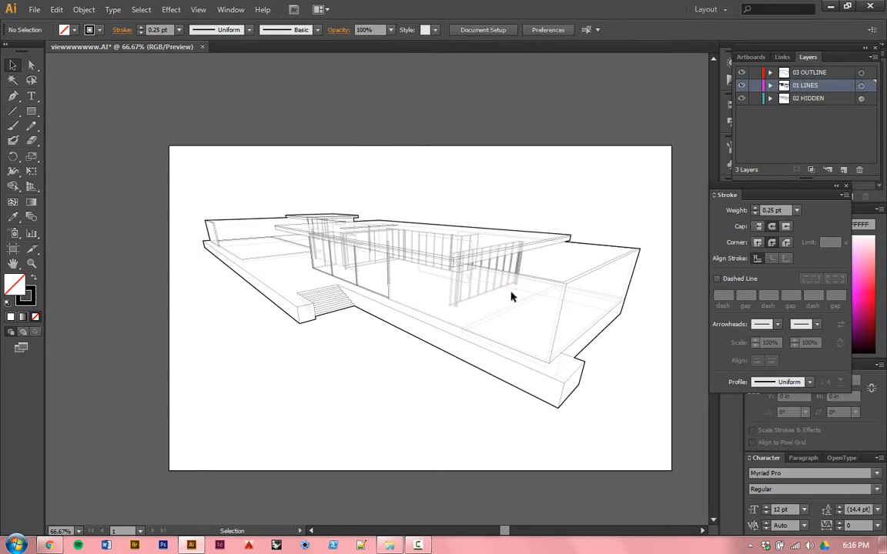
click(454, 302)
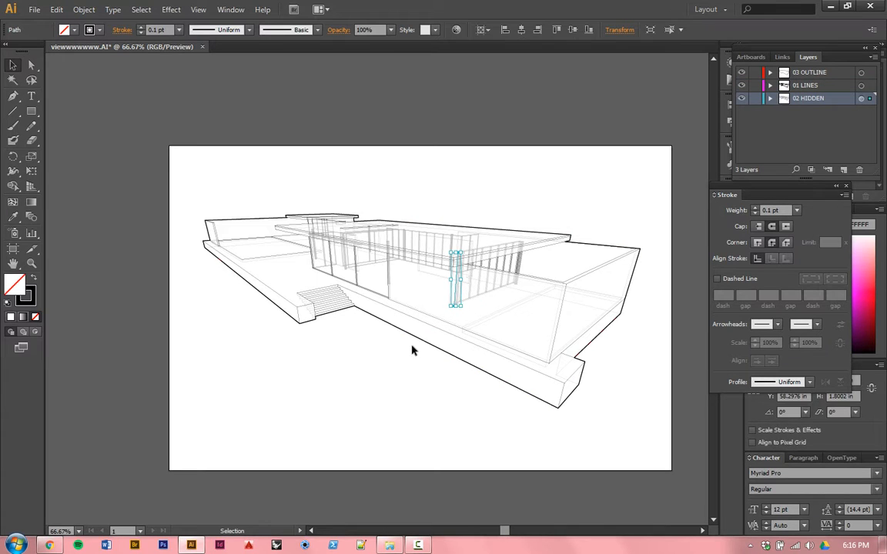
click(365, 347)
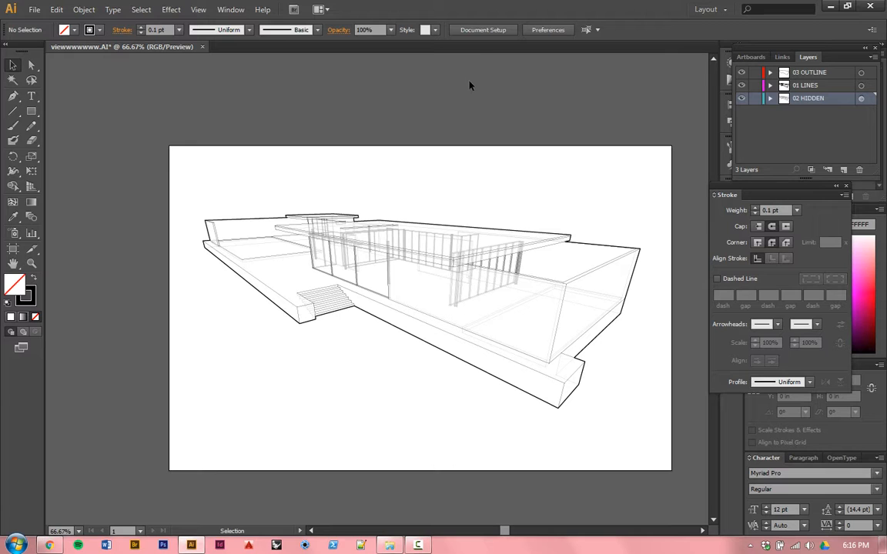
Step: Set the artboard width to 8.5 in and leave artboard editing
click(497, 29)
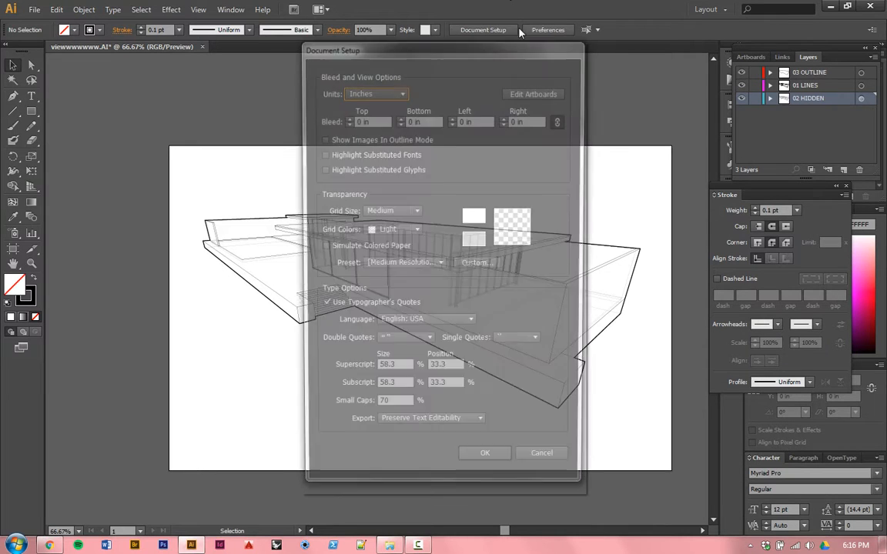
click(536, 91)
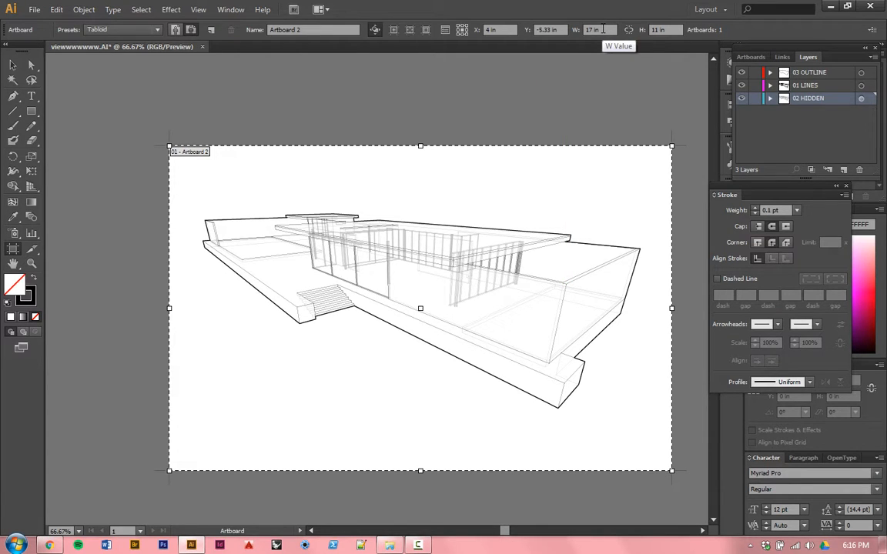
click(603, 29)
text(8.5)
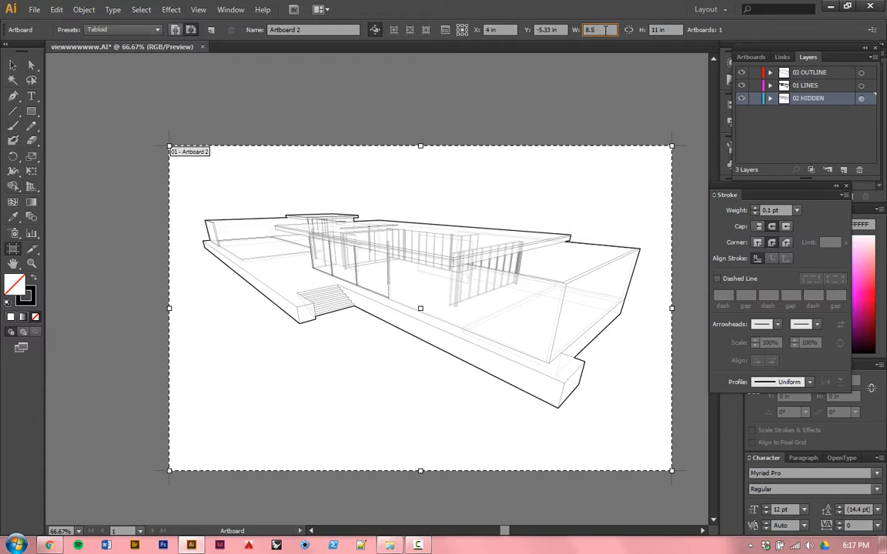
key(Tab)
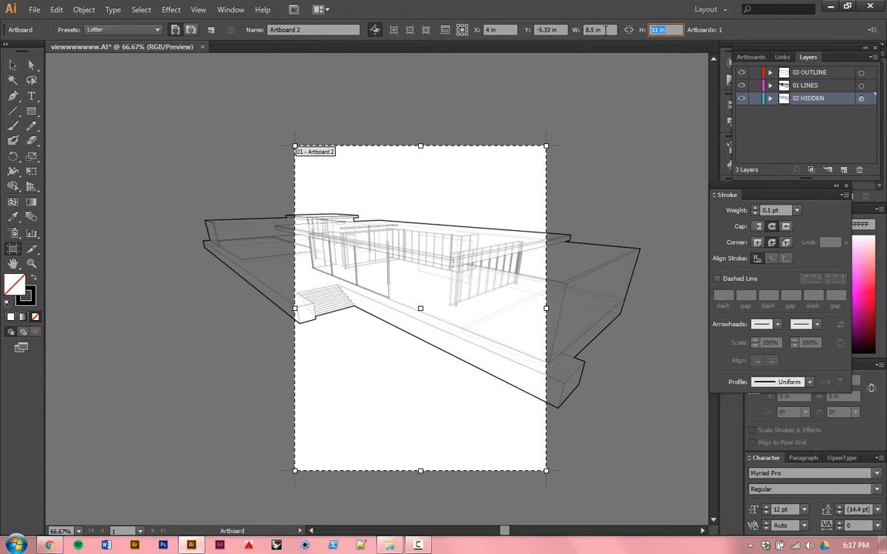
key(Escape)
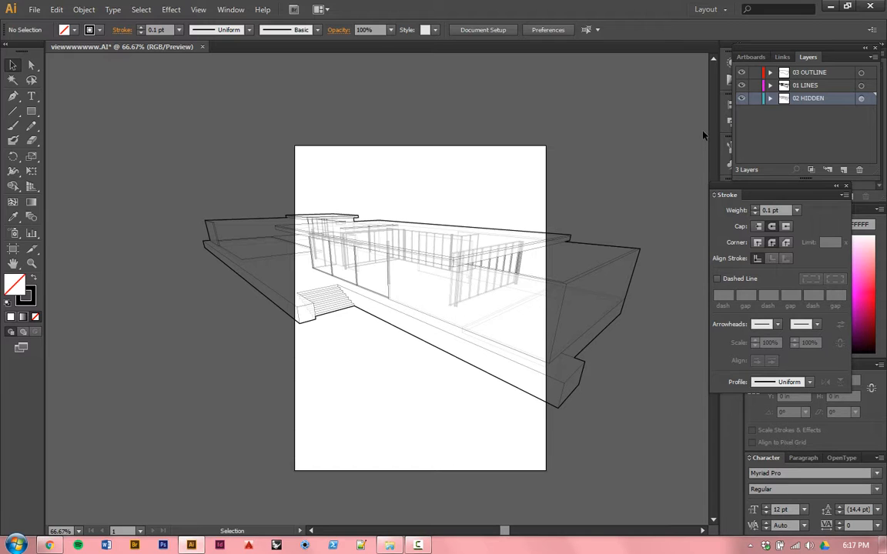
Step: Scale the whole house drawing proportionally to about 3.4 in high and move it to the upper half of the artboard
drag(671, 152, 117, 424)
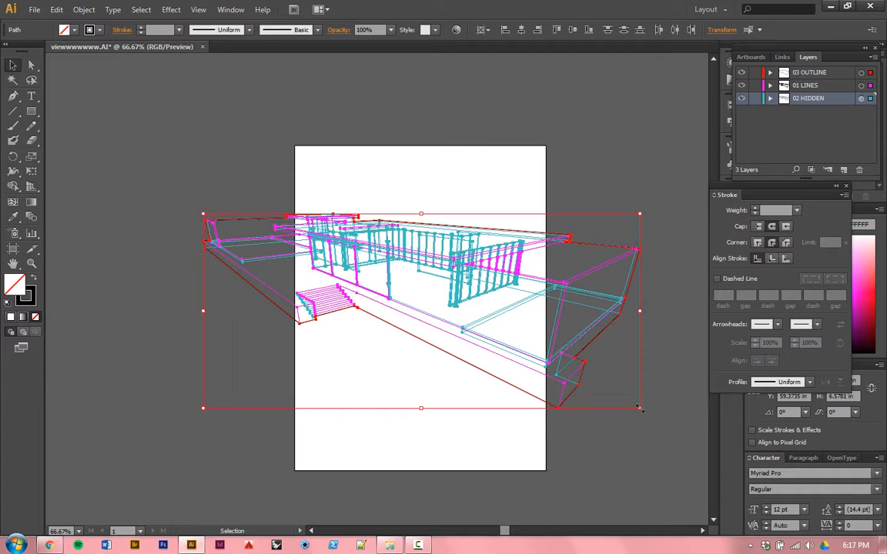
drag(639, 408, 538, 367)
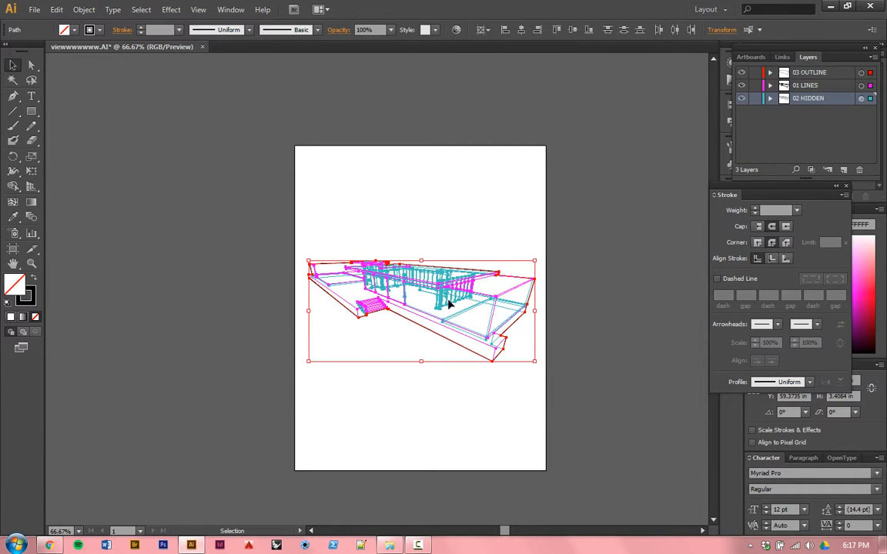
drag(433, 291, 434, 228)
click(487, 180)
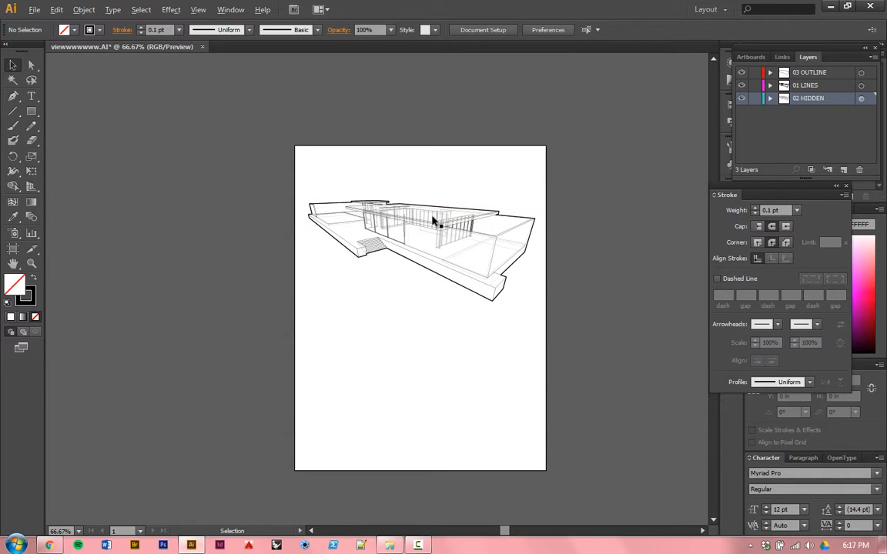
Step: Set the stroke weight of all artwork on the 03 OUTLINE layer to 1 pt
scroll(432, 221, up, 1)
scroll(431, 222, up, 1)
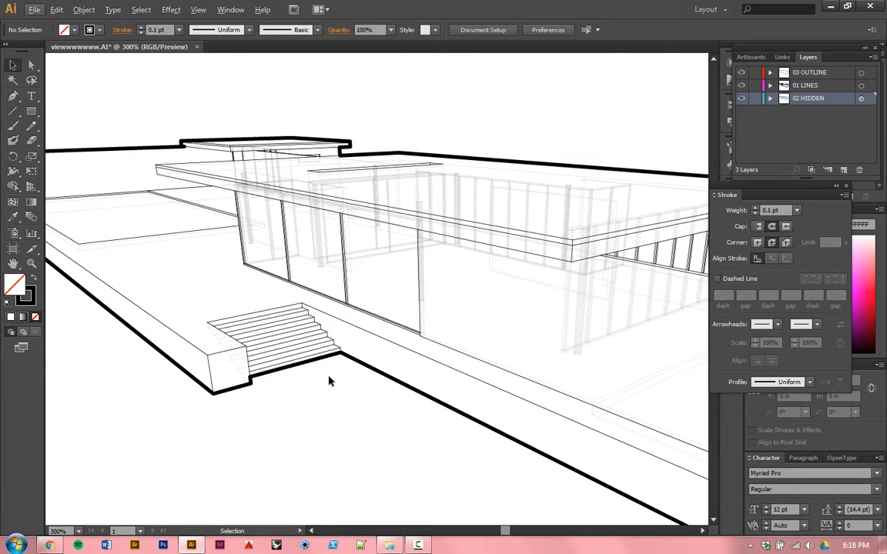
mouse_move(287, 362)
mouse_down()
mouse_move(422, 434)
mouse_move(455, 416)
mouse_move(361, 372)
mouse_move(142, 352)
mouse_move(473, 417)
mouse_move(364, 418)
mouse_move(388, 420)
mouse_up()
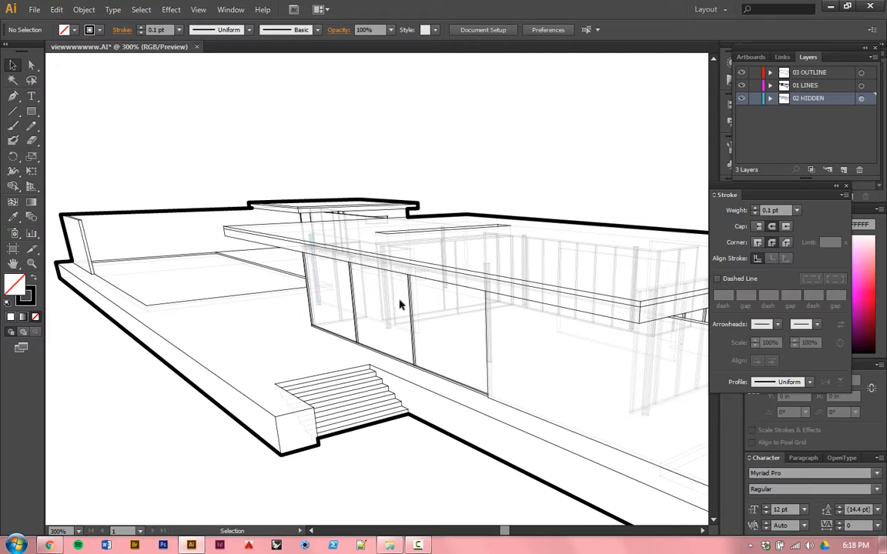
click(861, 72)
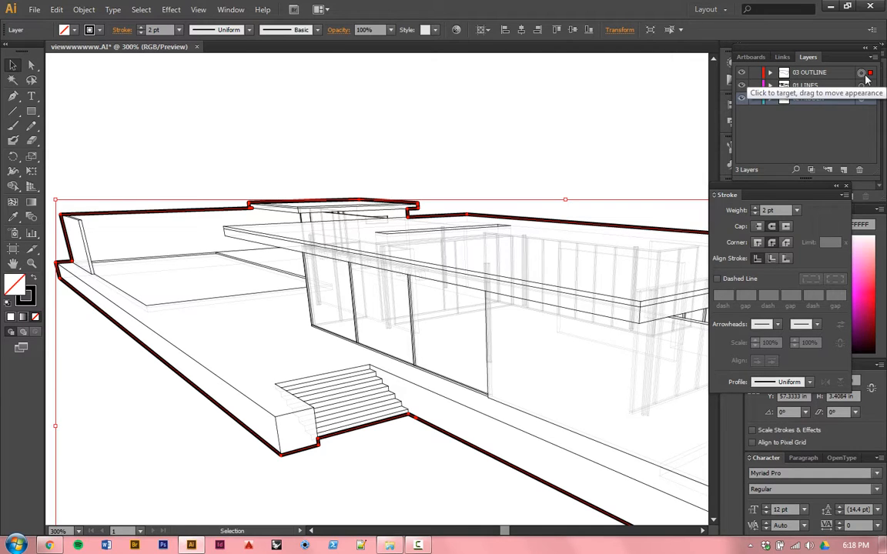
click(179, 37)
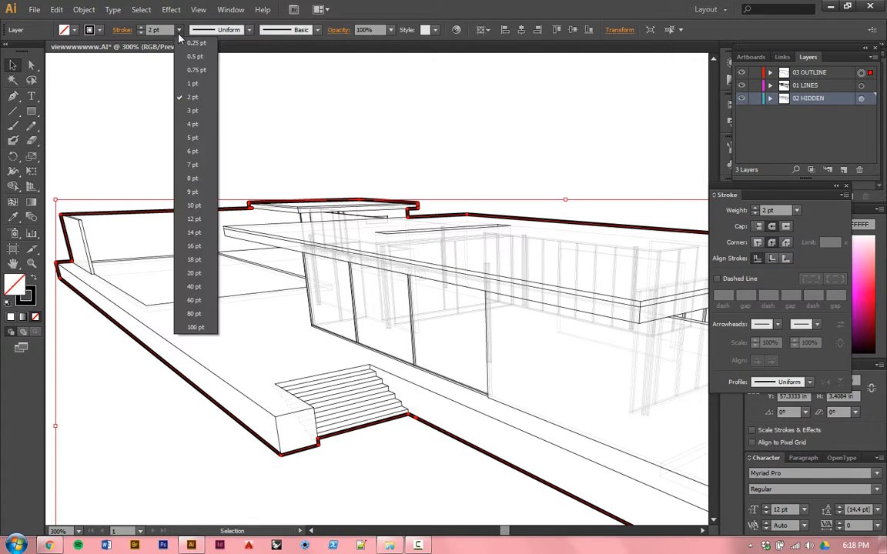
click(188, 93)
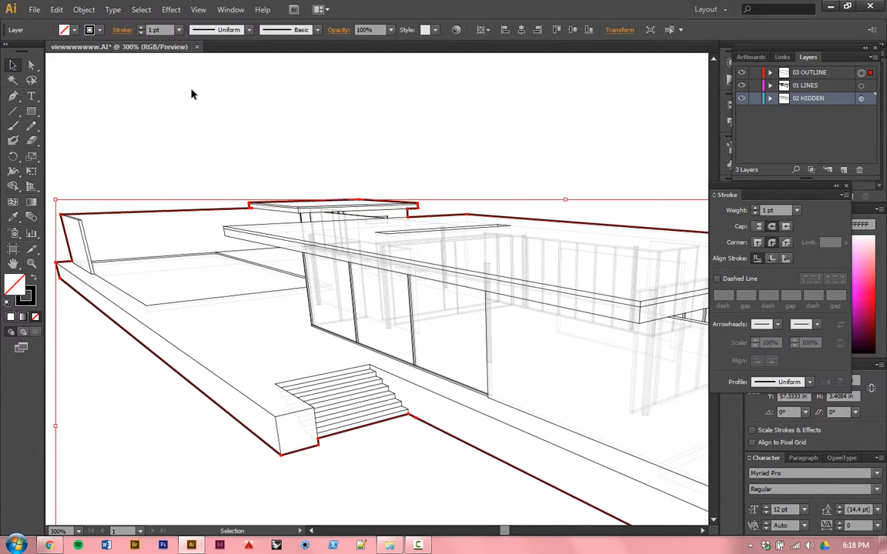
click(194, 91)
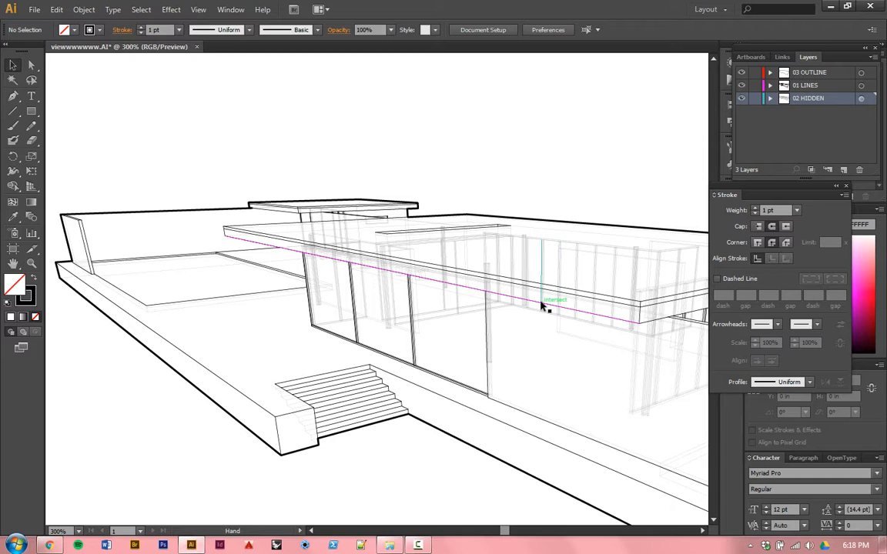
Step: Reduce the opacity of the whole 02 HIDDEN layer to 20% and deselect everything
drag(544, 307, 357, 263)
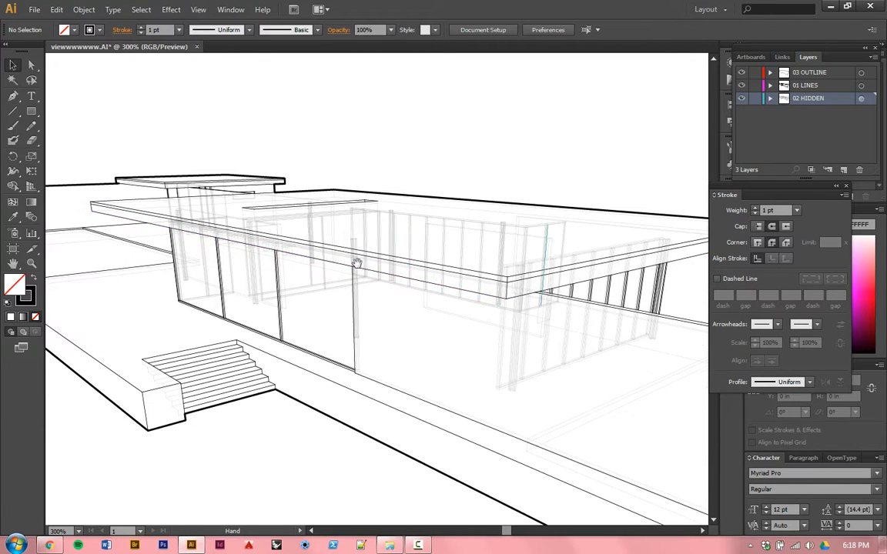
click(515, 348)
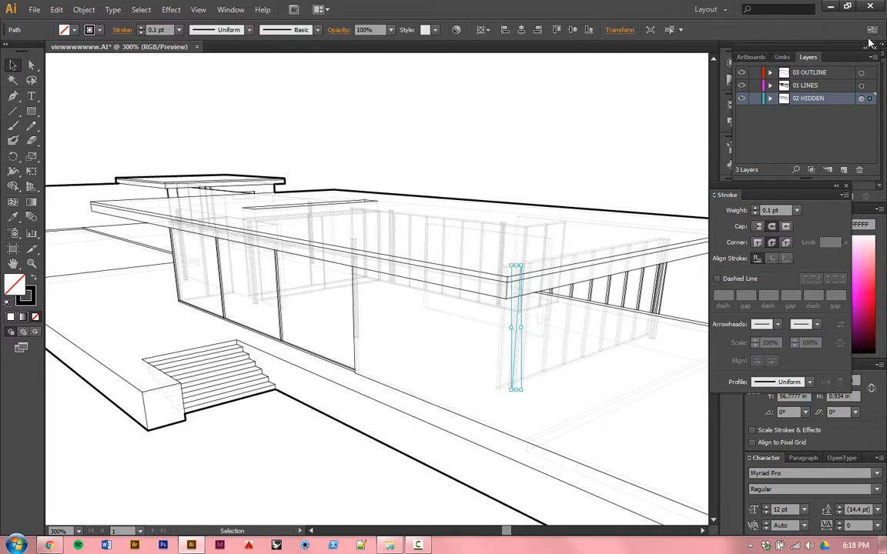
click(860, 99)
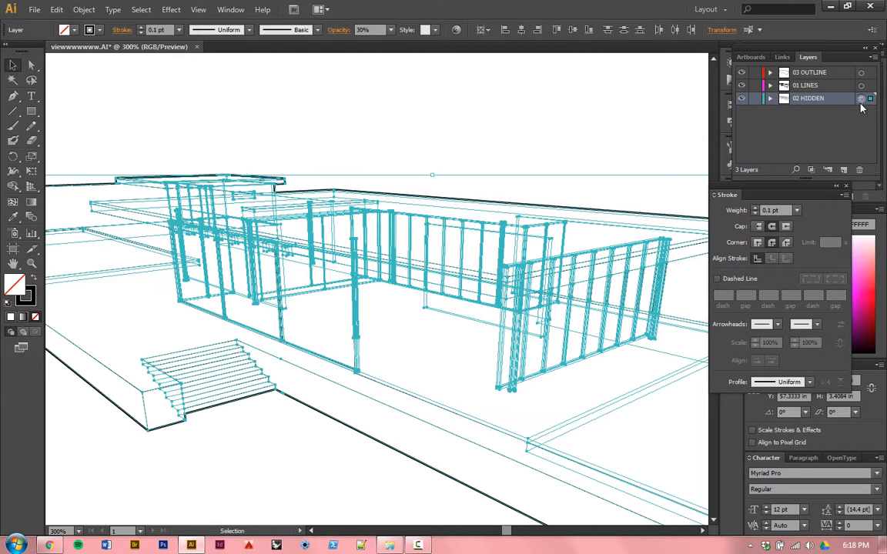
click(392, 30)
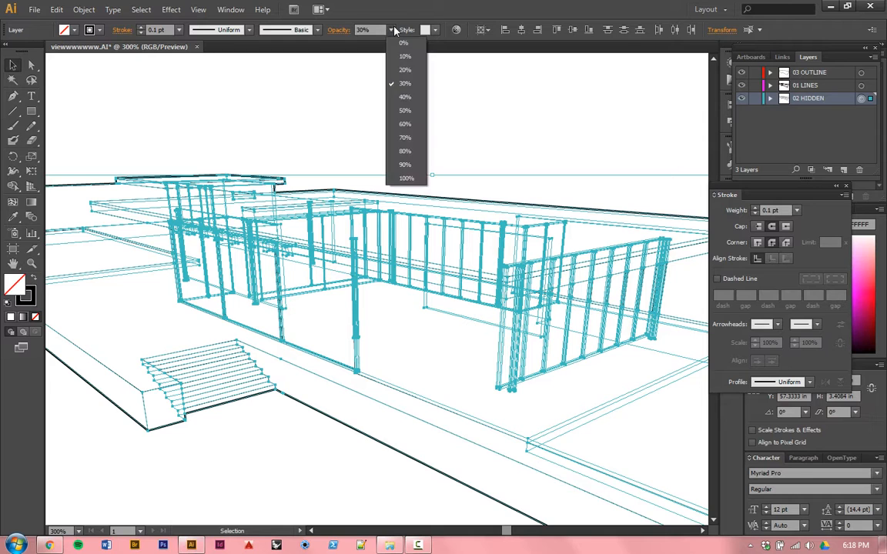
click(414, 70)
key(ctrl+shift+a)
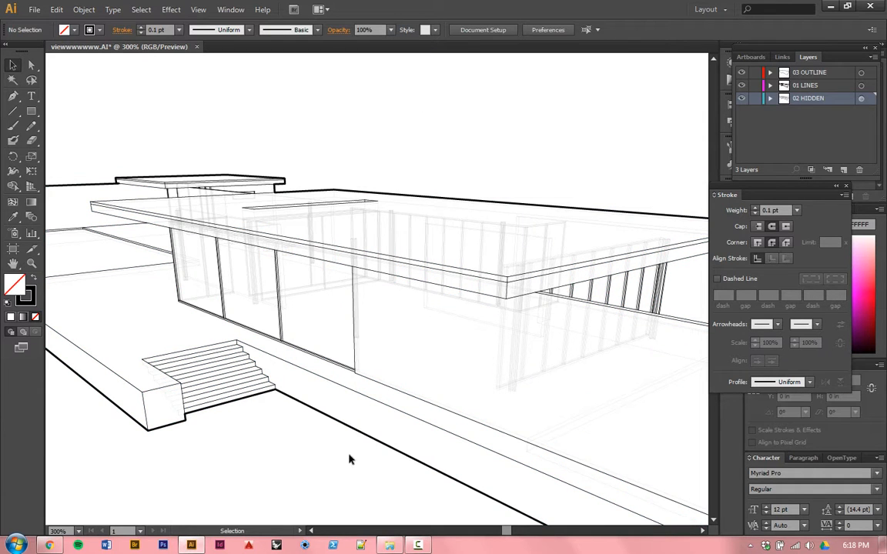
Step: Create a new layer above 03 OUTLINE and name it 04 COLORS
drag(376, 406, 534, 391)
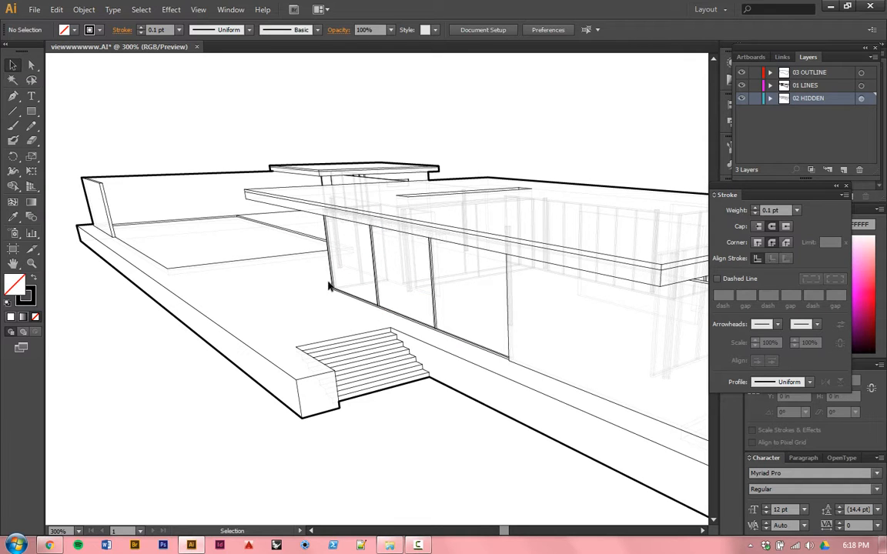
key(ctrl+0)
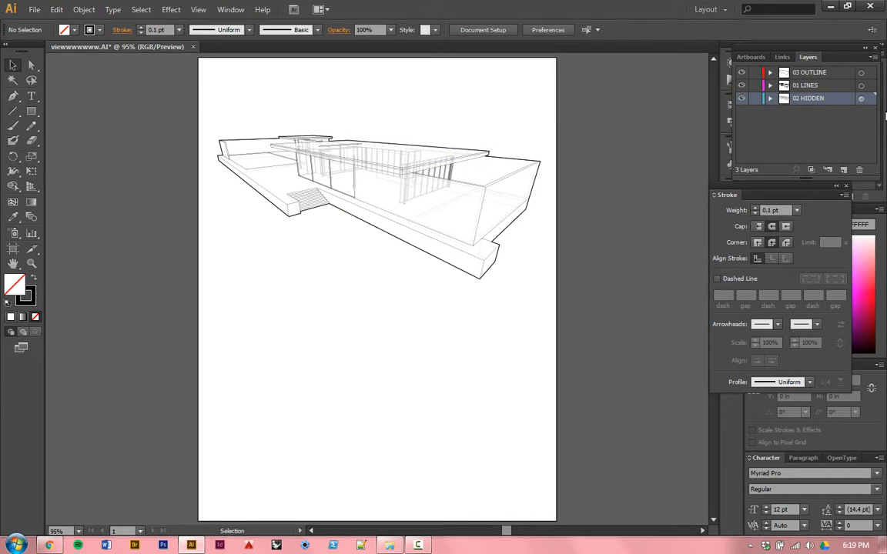
click(841, 75)
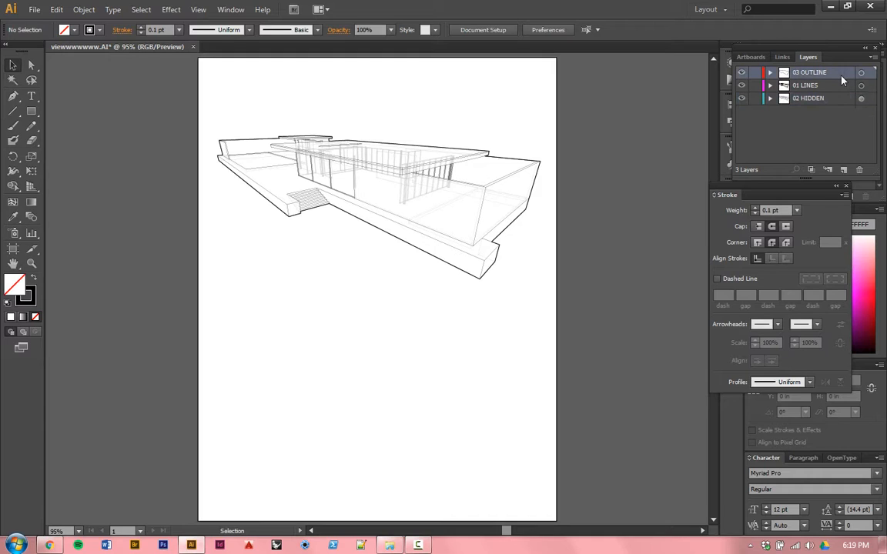
click(845, 170)
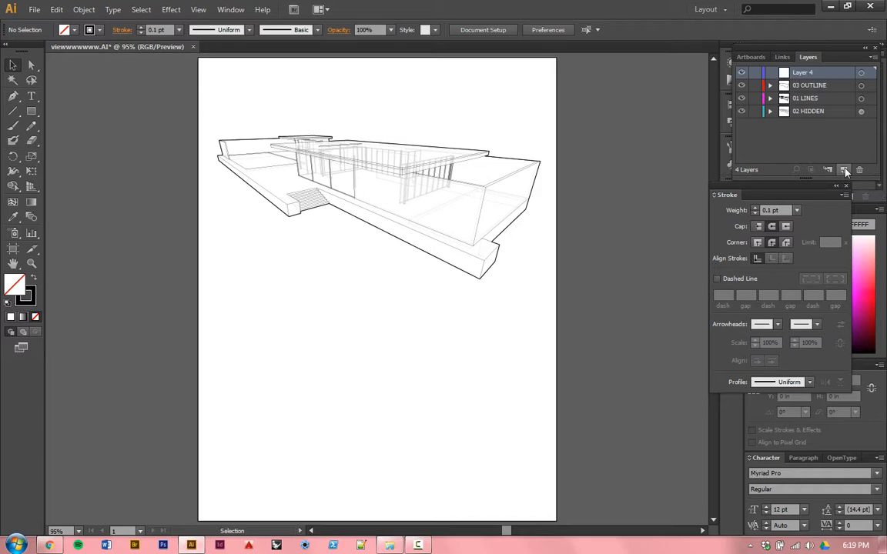
double_click(802, 72)
text(04 COLORS)
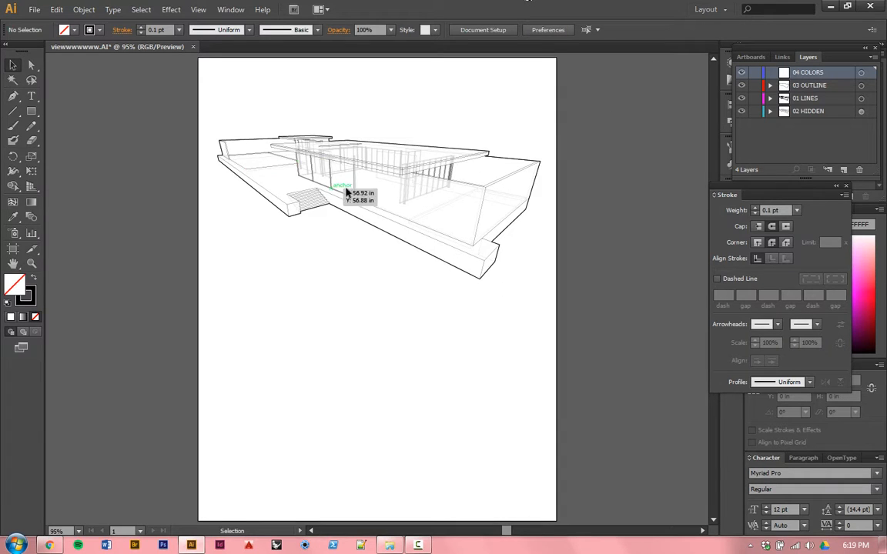
Step: Duplicate all artwork of the 01 LINES layer straight down into the empty lower half of the artboard
click(398, 224)
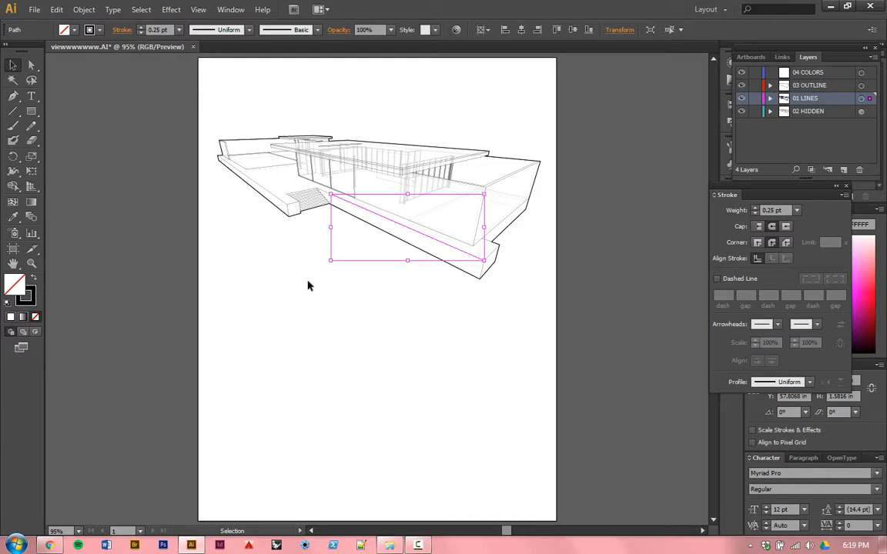
click(307, 285)
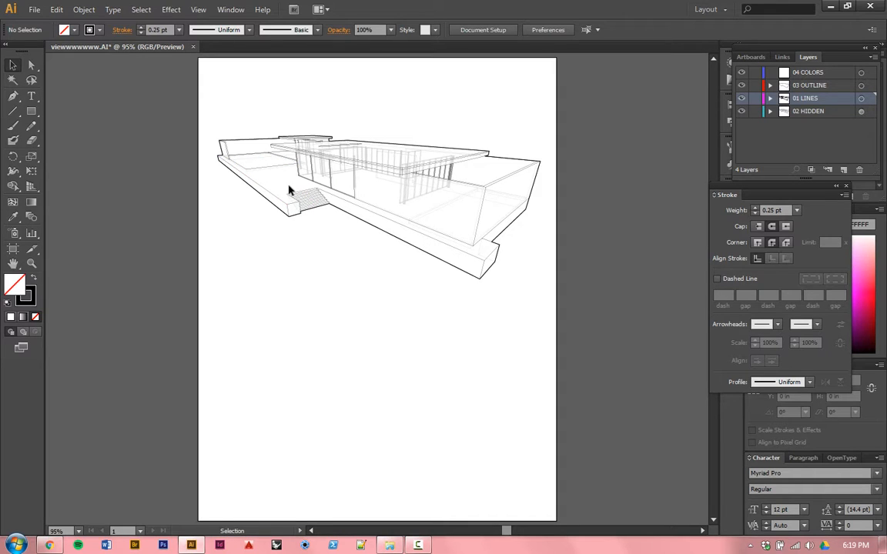
click(860, 100)
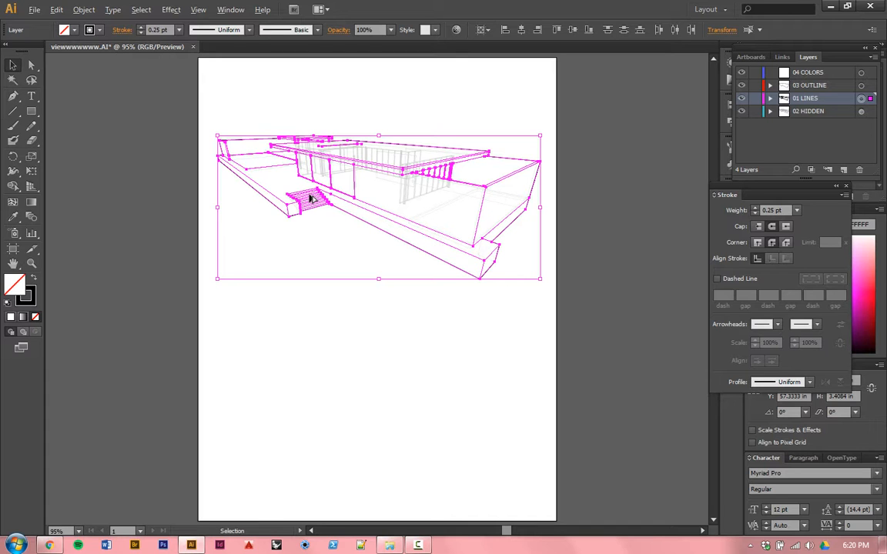
mouse_move(307, 231)
mouse_down()
mouse_move(312, 399)
mouse_move(311, 388)
mouse_up()
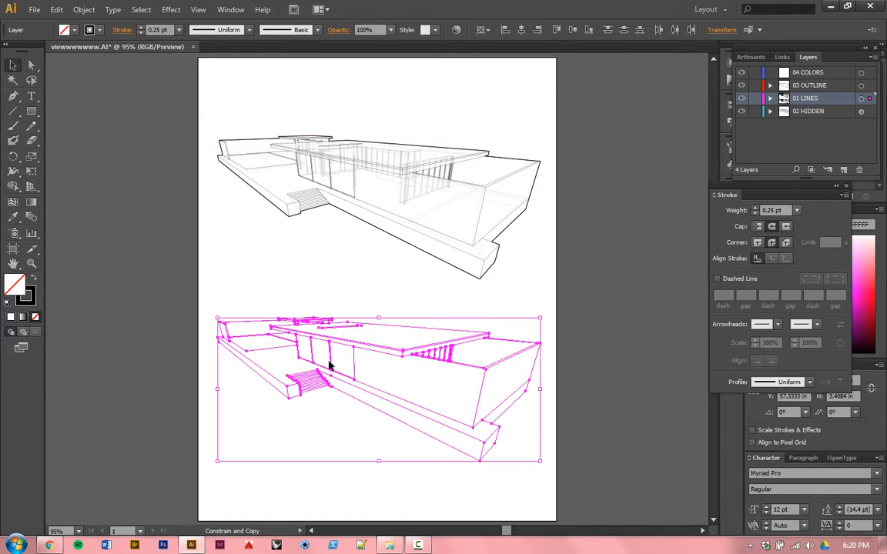
Step: Select the whole lower copy of the line drawing and move it to the 04 COLORS layer
click(301, 459)
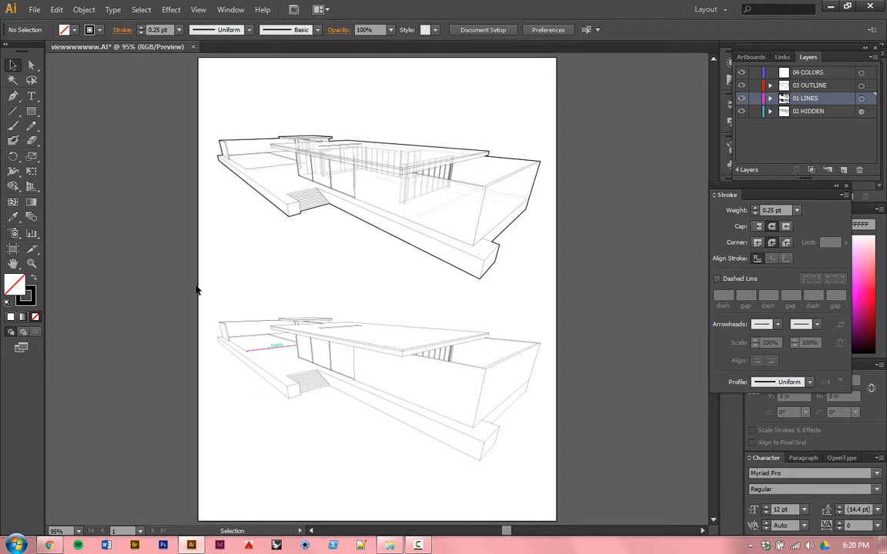
mouse_move(185, 294)
mouse_down()
mouse_move(207, 316)
mouse_move(195, 301)
mouse_move(515, 432)
mouse_move(565, 484)
mouse_move(572, 469)
mouse_up()
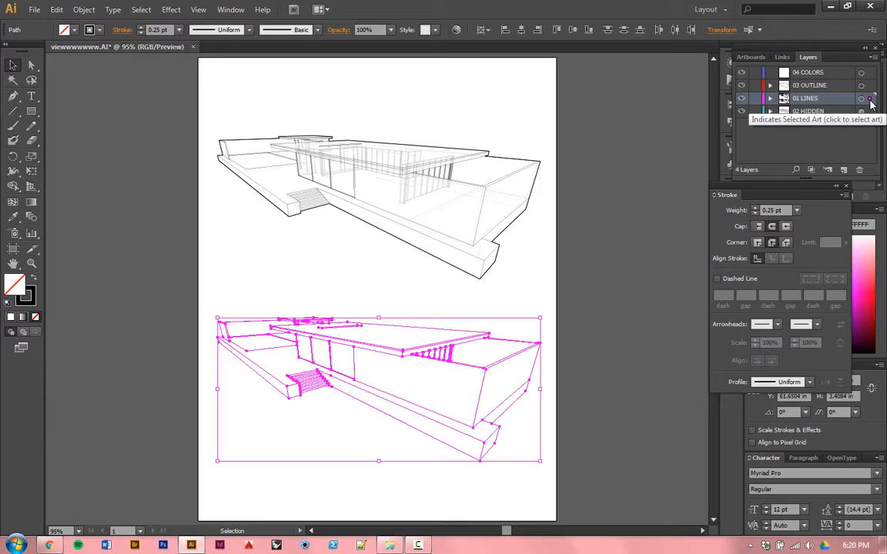
drag(870, 100, 872, 74)
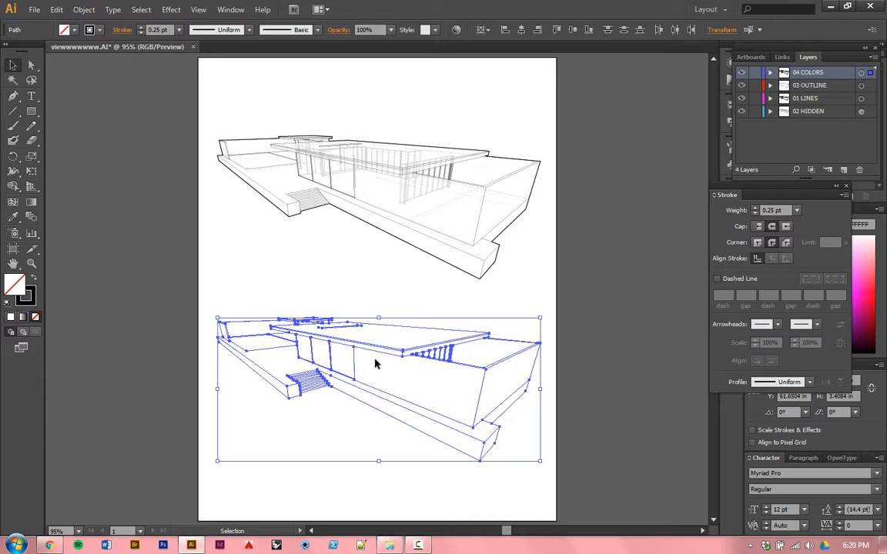
Step: Select the entire lower copy of the line drawing, move it slightly down and left on the artboard, and deselect it
click(635, 295)
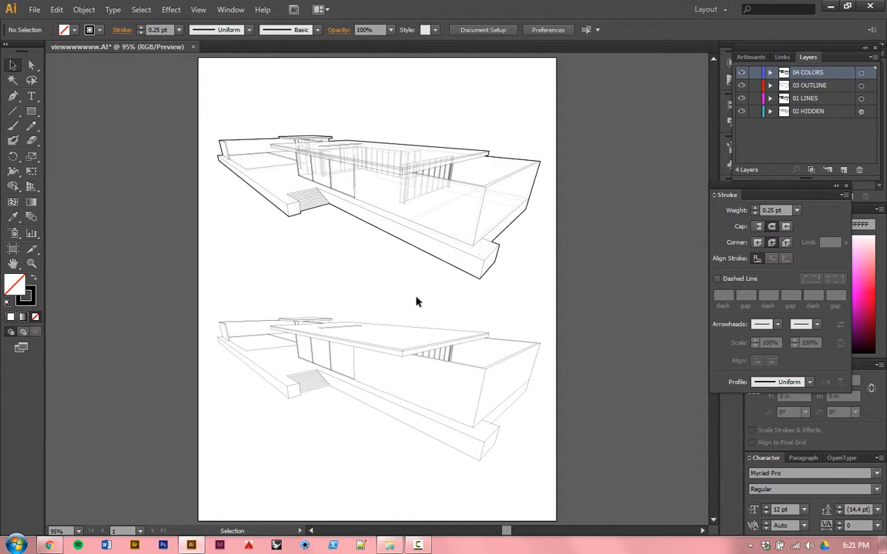
click(282, 349)
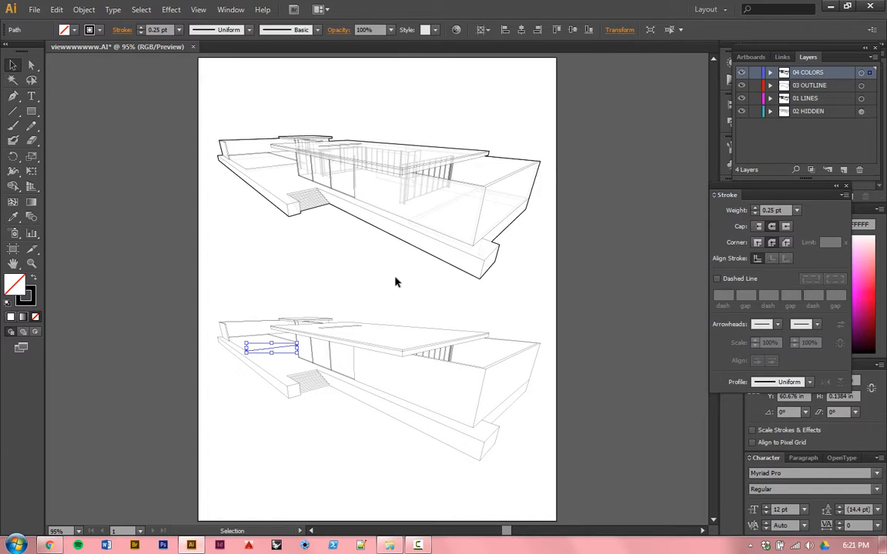
click(265, 296)
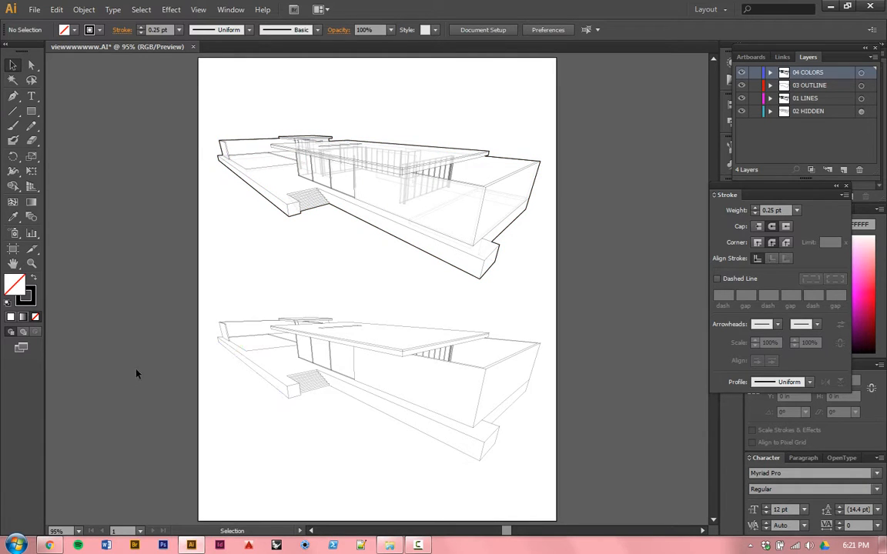
mouse_move(178, 278)
mouse_down()
mouse_move(462, 454)
mouse_move(502, 451)
mouse_up()
drag(389, 356, 382, 362)
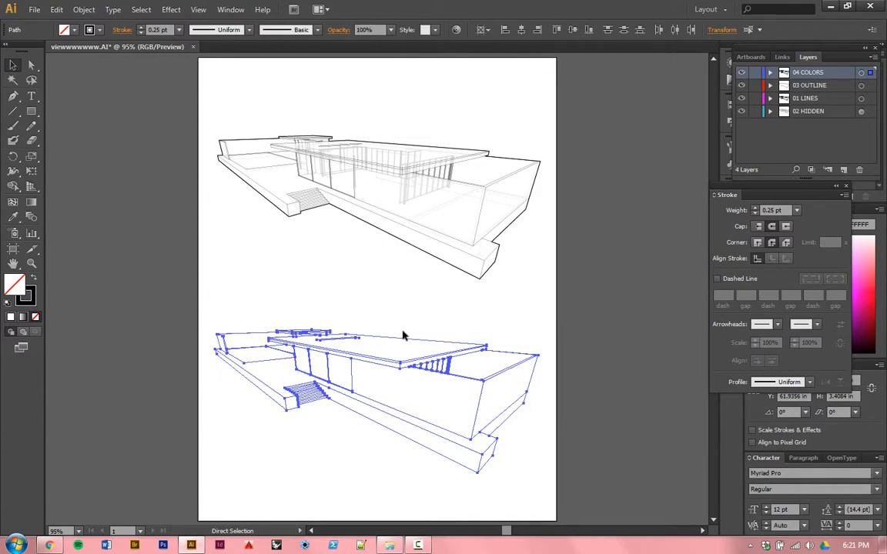
click(431, 313)
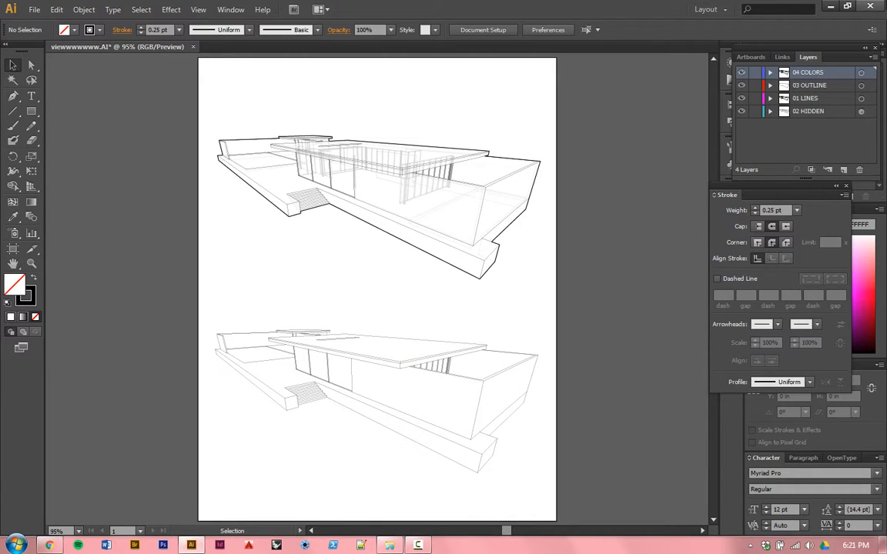
Step: Hide the 03 OUTLINE, 01 LINES and 02 HIDDEN layers, leaving only 04 COLORS shown
click(741, 85)
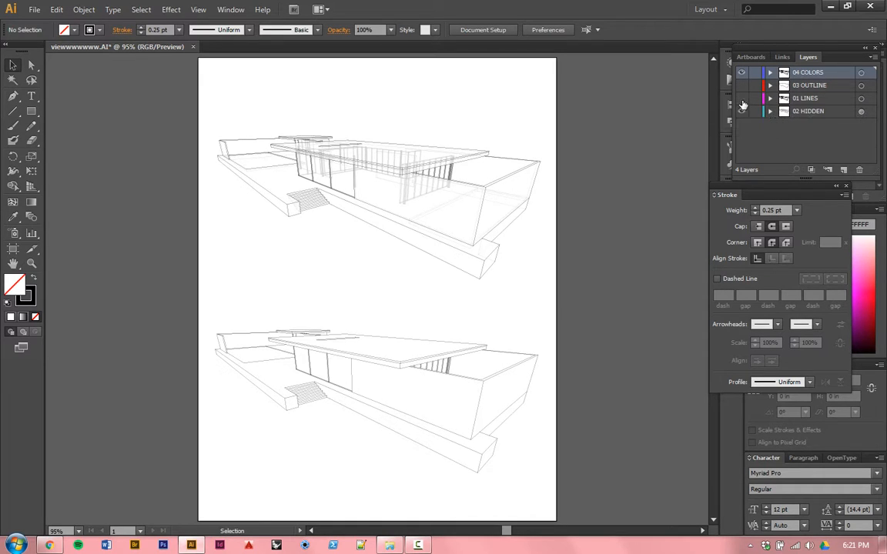
click(741, 99)
click(741, 110)
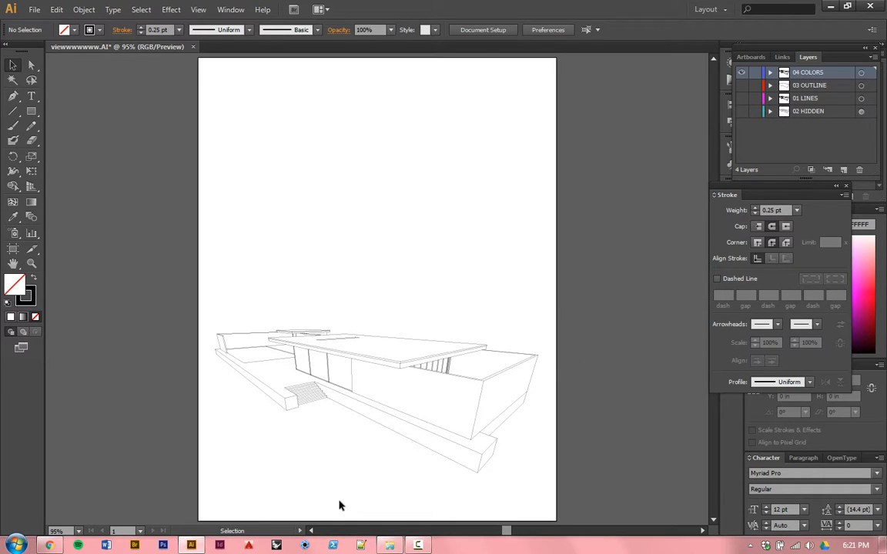
Step: Set the stroke weight of all lines in the 04 COLORS copy to 0.1 pt and deselect them
drag(372, 477, 405, 366)
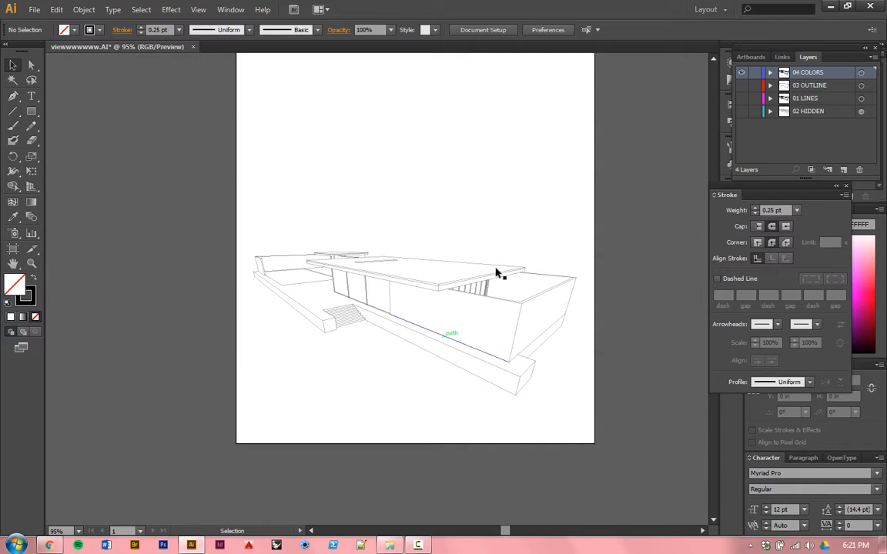
key(ctrl+1)
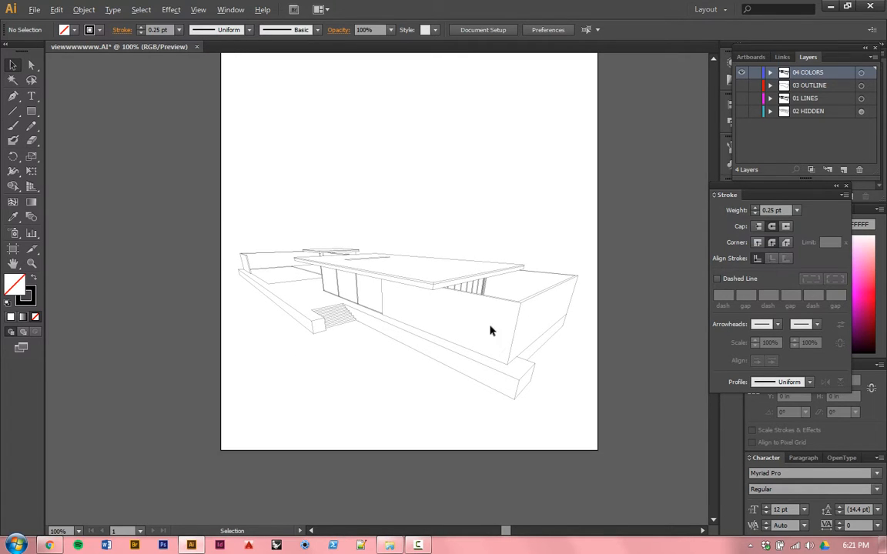
scroll(474, 331, up, 1)
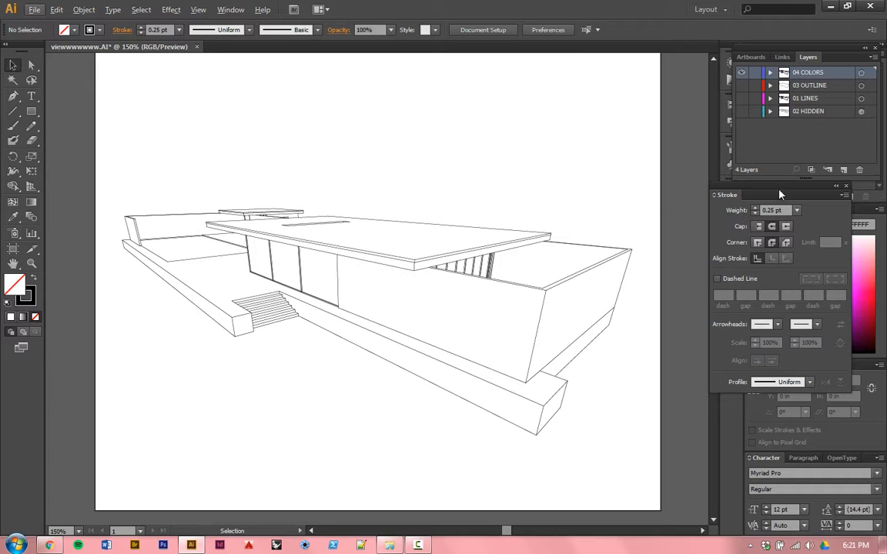
drag(651, 152, 73, 454)
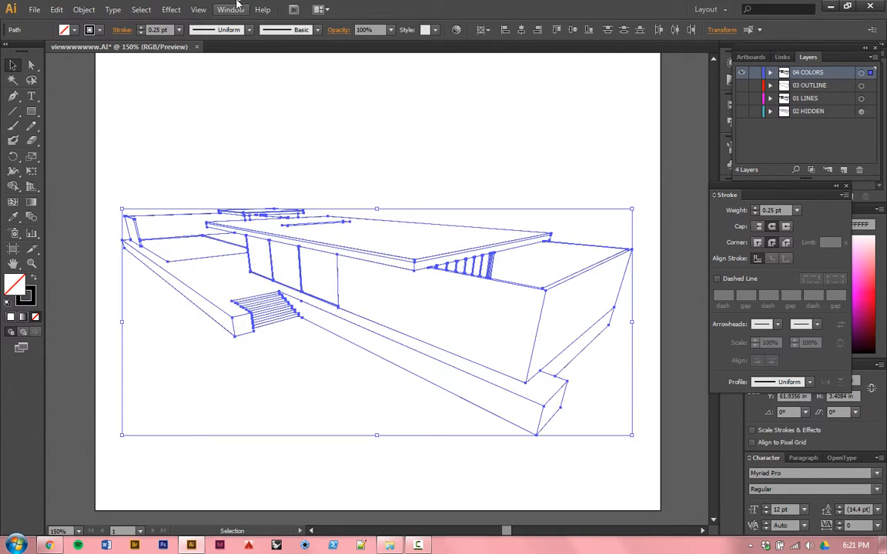
click(169, 29)
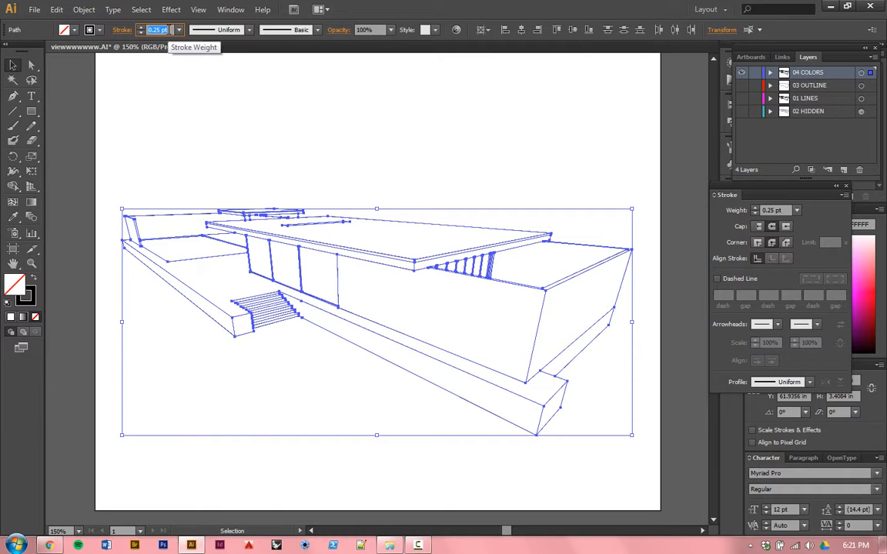
text(1)
click(280, 86)
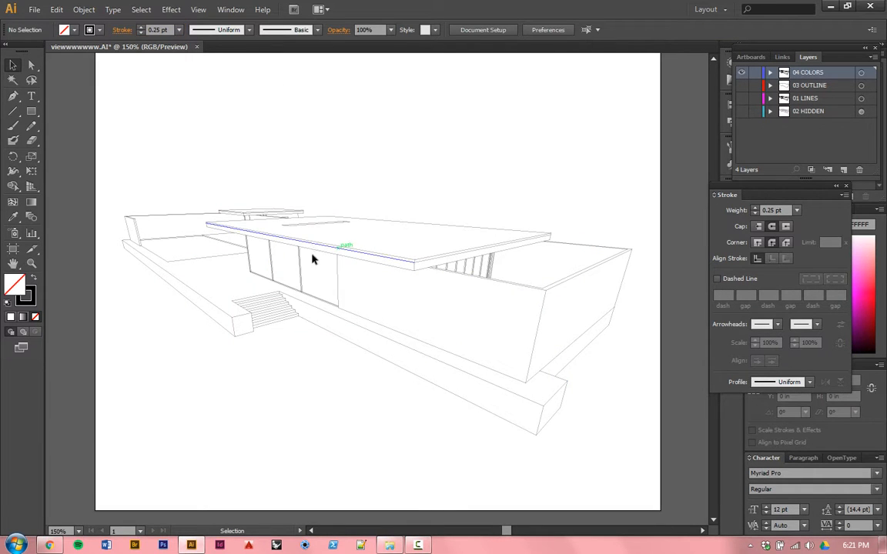
Step: Examine the closely spaced lines of the roof edge and window frames at high magnification
alt+scroll(231, 233, up, 4)
alt+scroll(231, 233, up, 4)
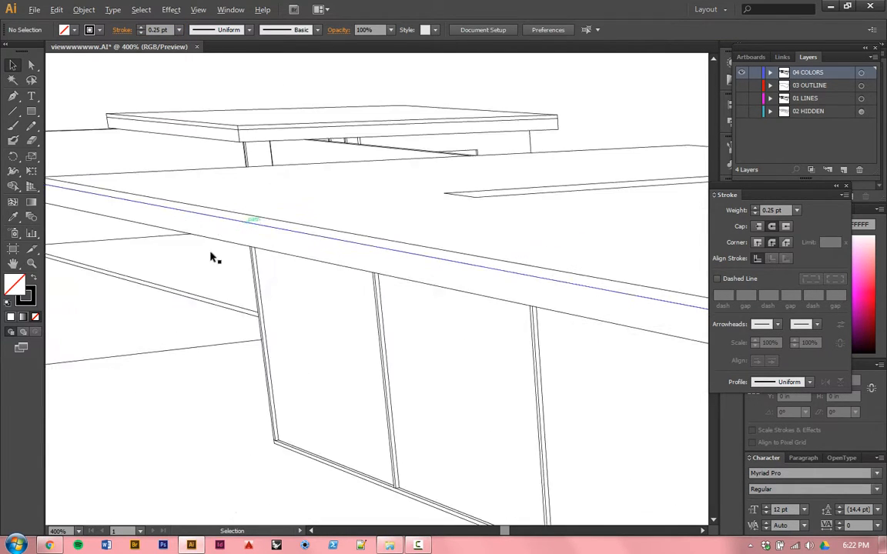
alt+scroll(245, 273, up, 3)
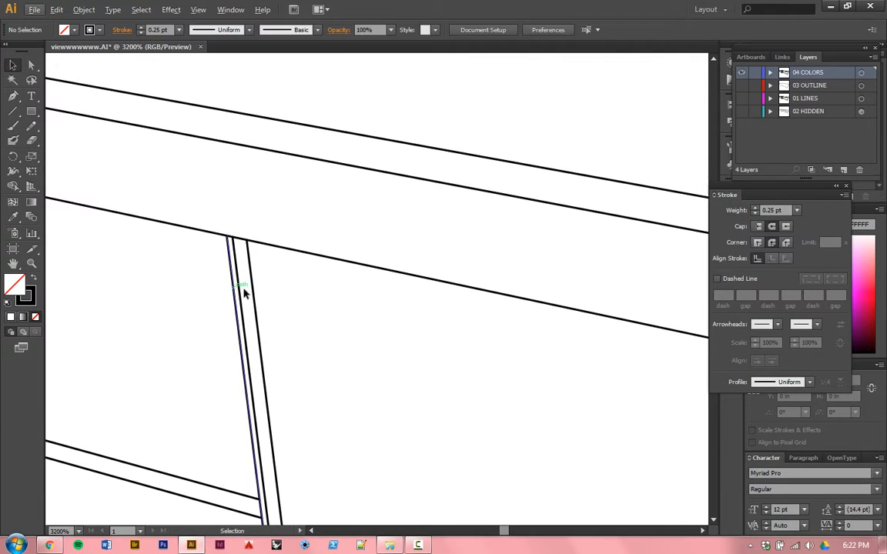
alt+scroll(243, 240, down, 7)
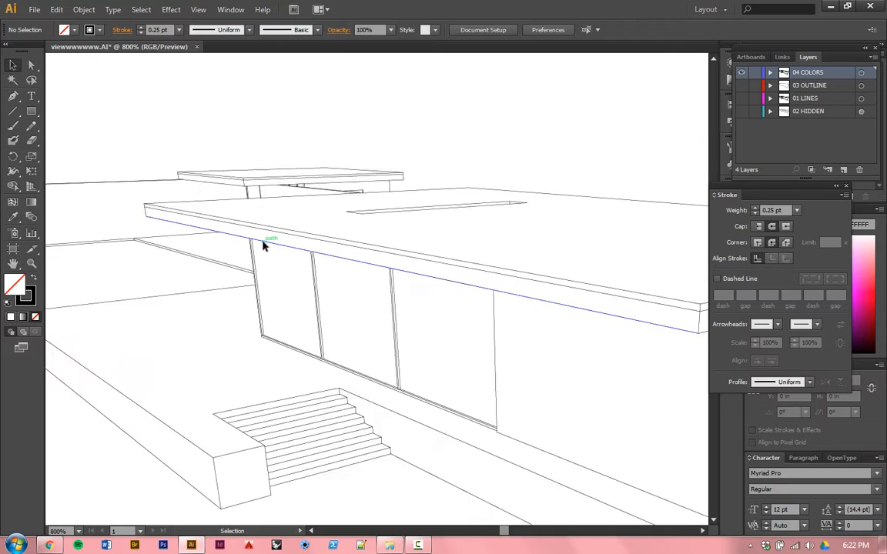
alt+scroll(266, 242, down, 3)
alt+scroll(284, 259, up, 1)
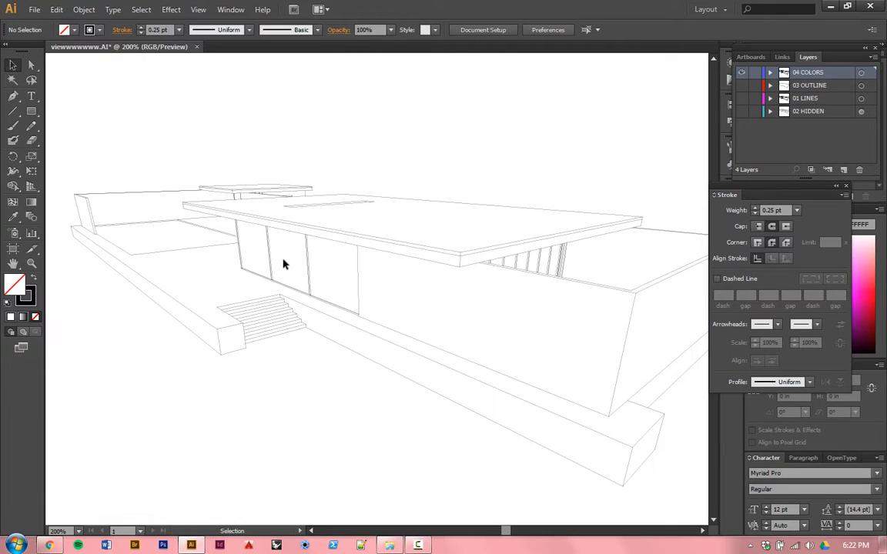
alt+scroll(283, 262, down, 1)
alt+scroll(308, 235, up, 1)
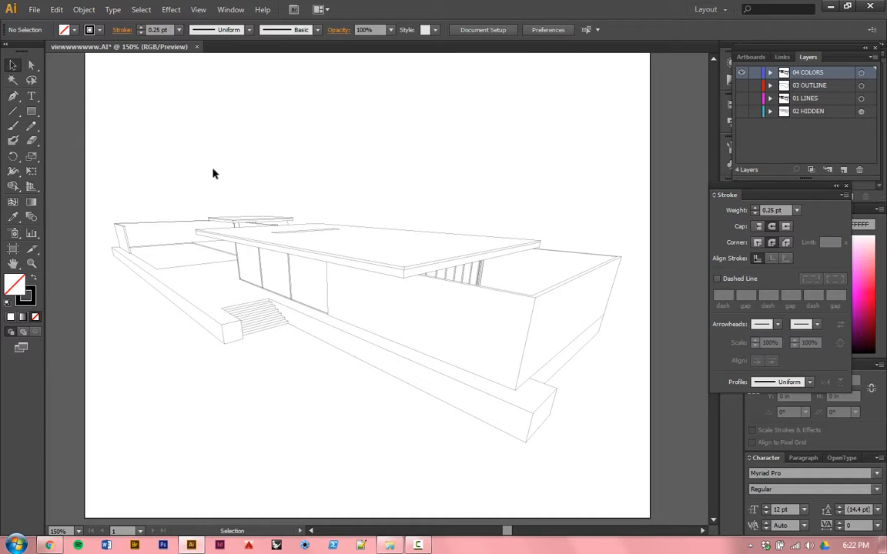
Step: Select all lines of the house drawing and activate the Live Paint Bucket for them
key(k)
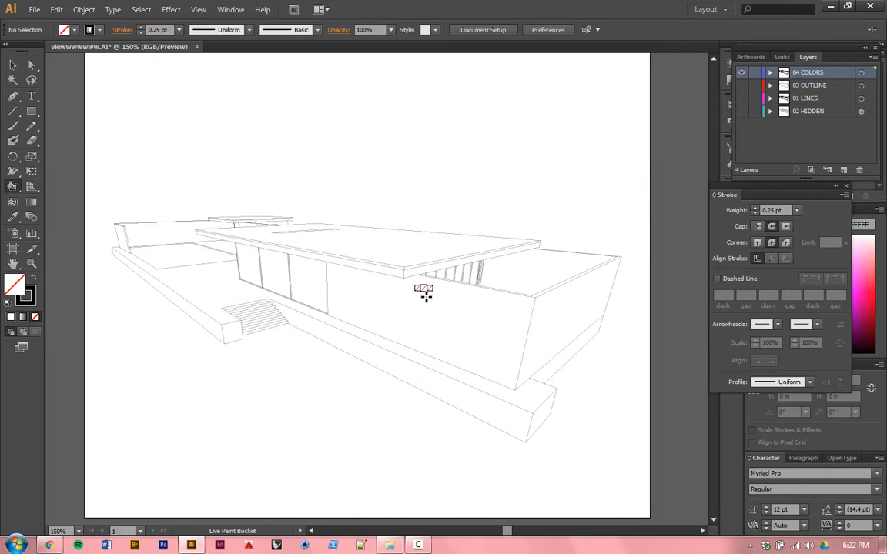
key(v)
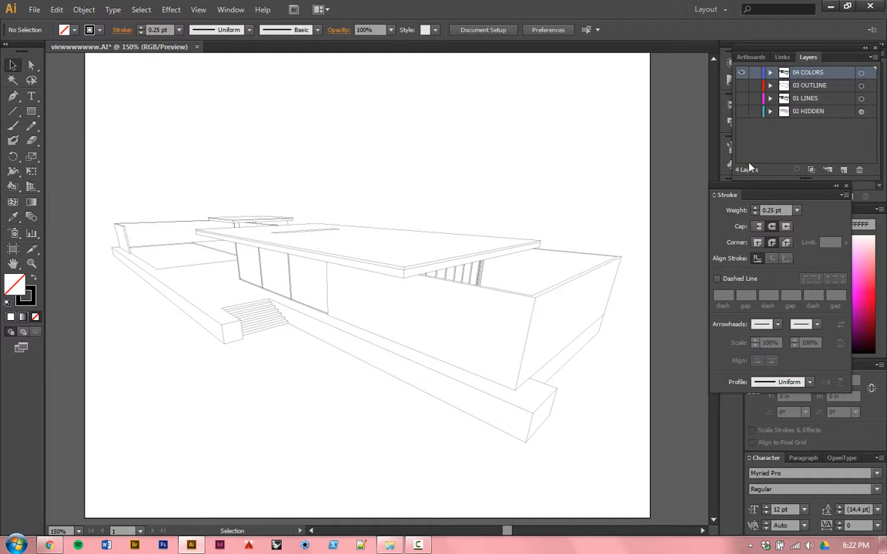
drag(666, 142, 123, 429)
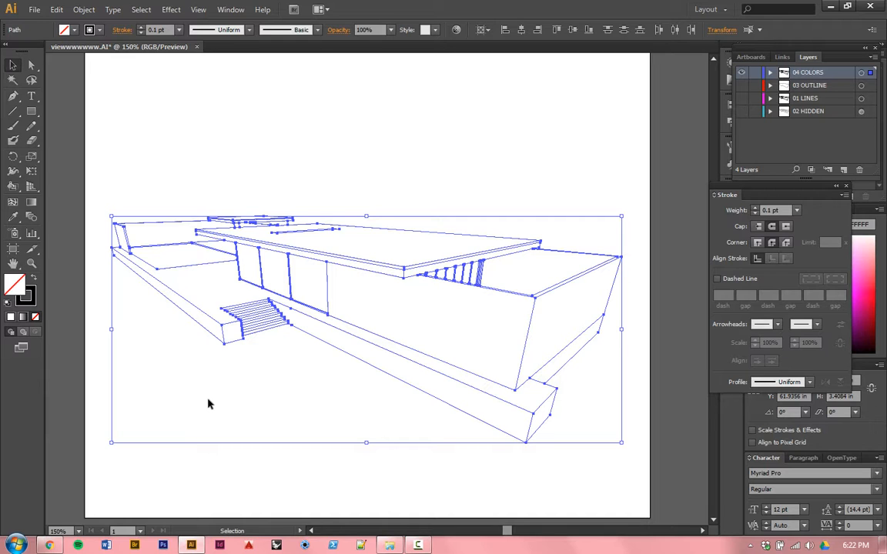
key(k)
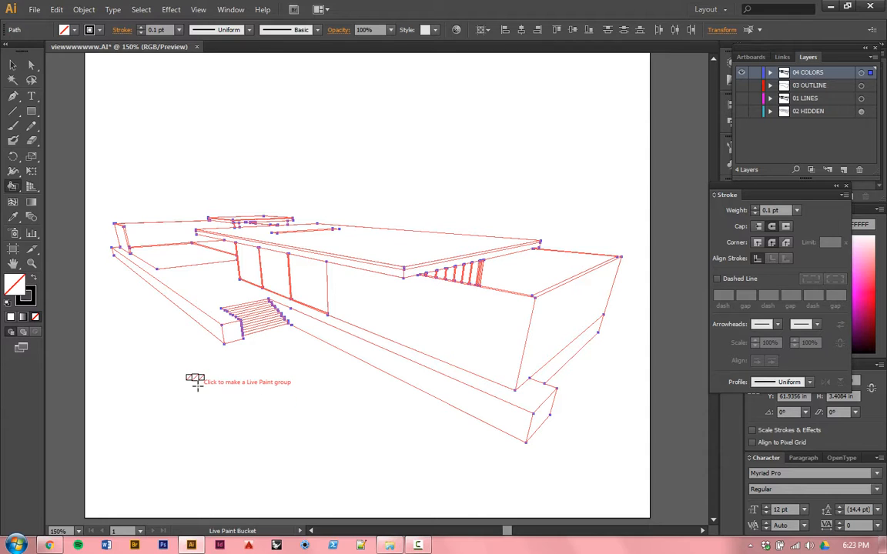
click(200, 201)
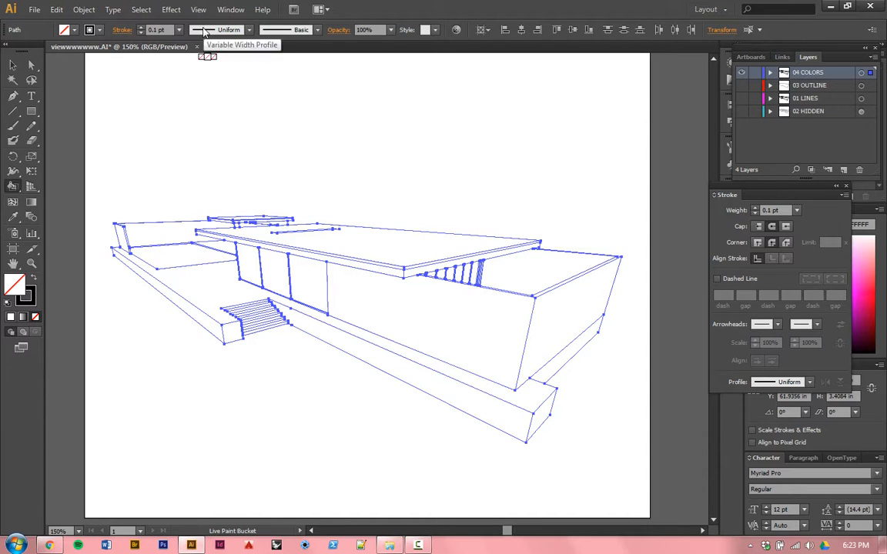
Step: Set the fill to a light green with hue 102.75°, saturation 62.75% and brightness 100%
shift+click(66, 29)
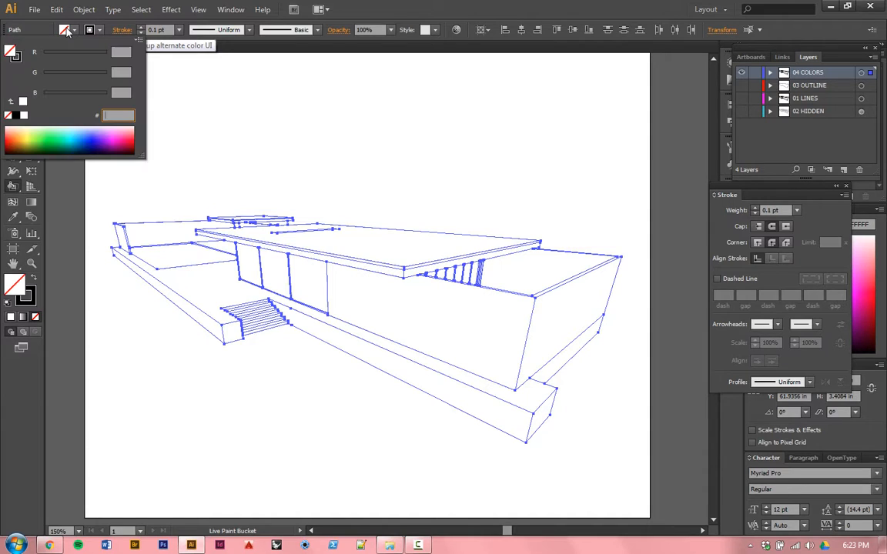
shift+click(36, 138)
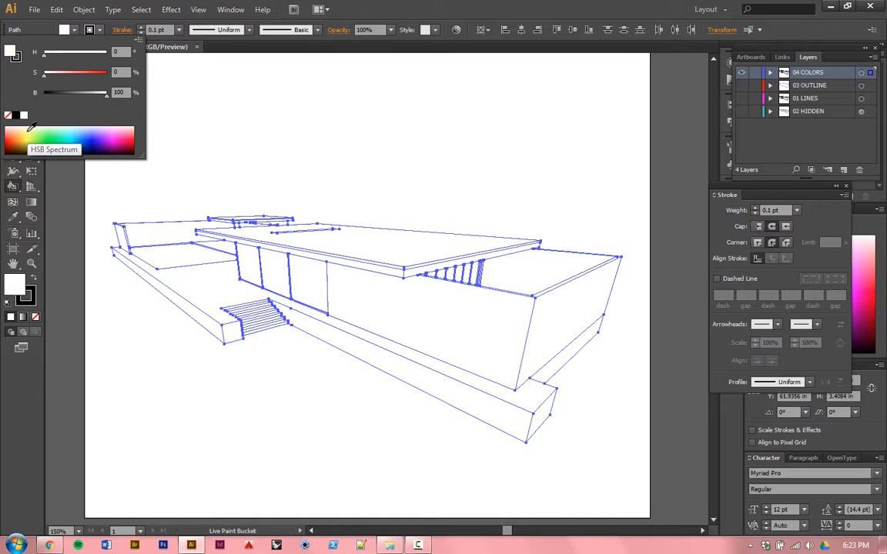
click(31, 132)
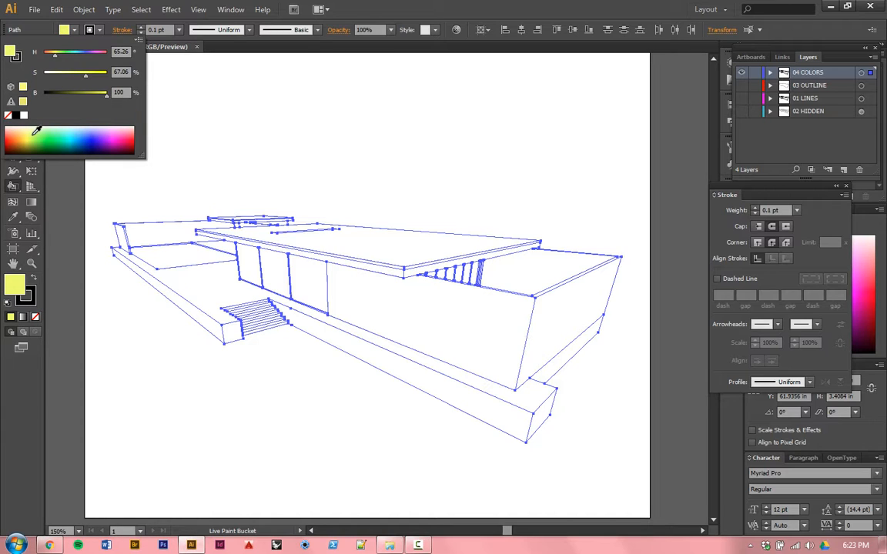
click(35, 132)
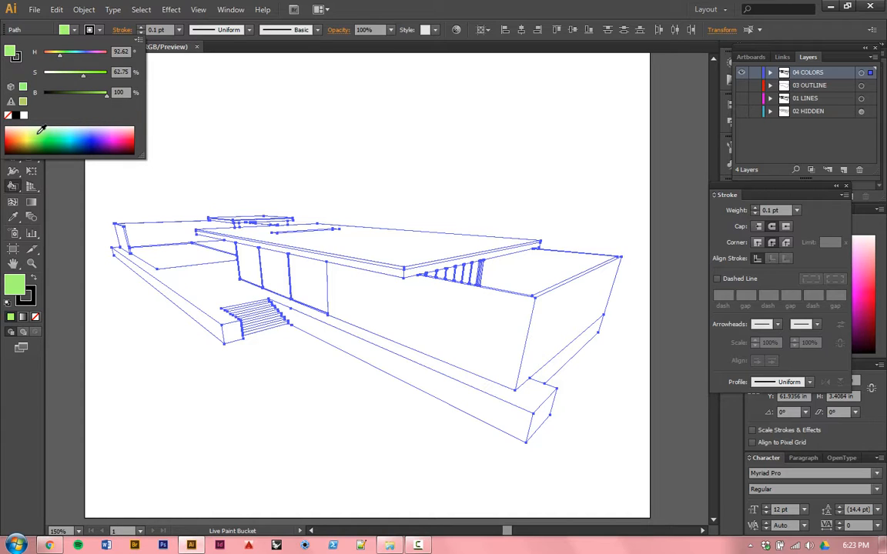
click(77, 30)
click(90, 30)
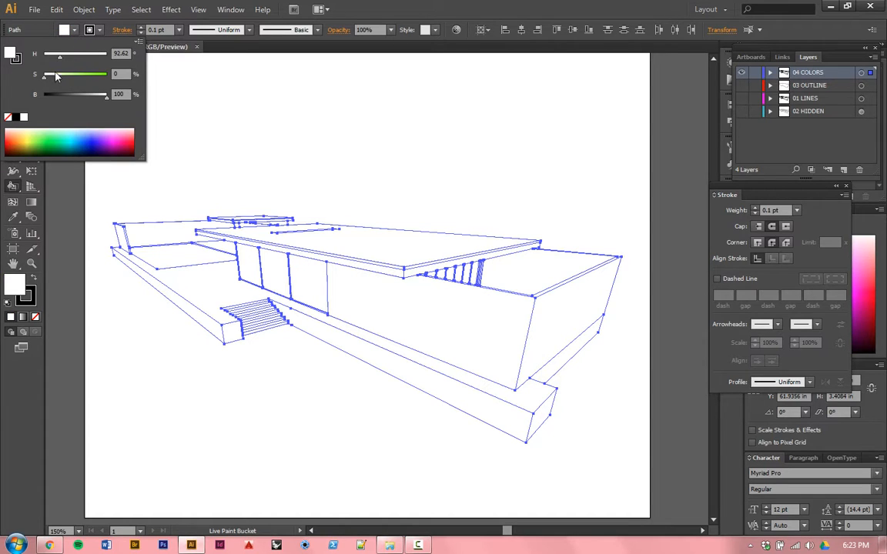
click(44, 132)
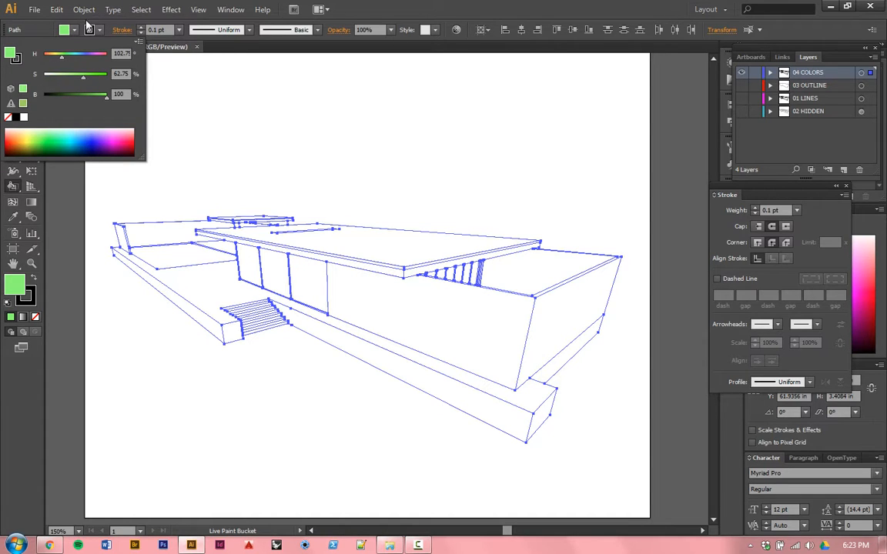
click(83, 30)
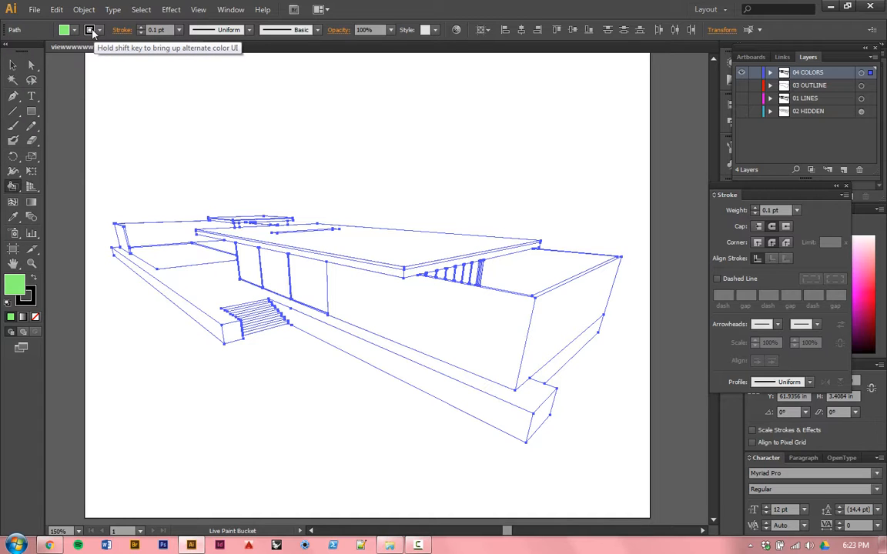
Step: Set the stroke color of the selected house lines to None
click(90, 30)
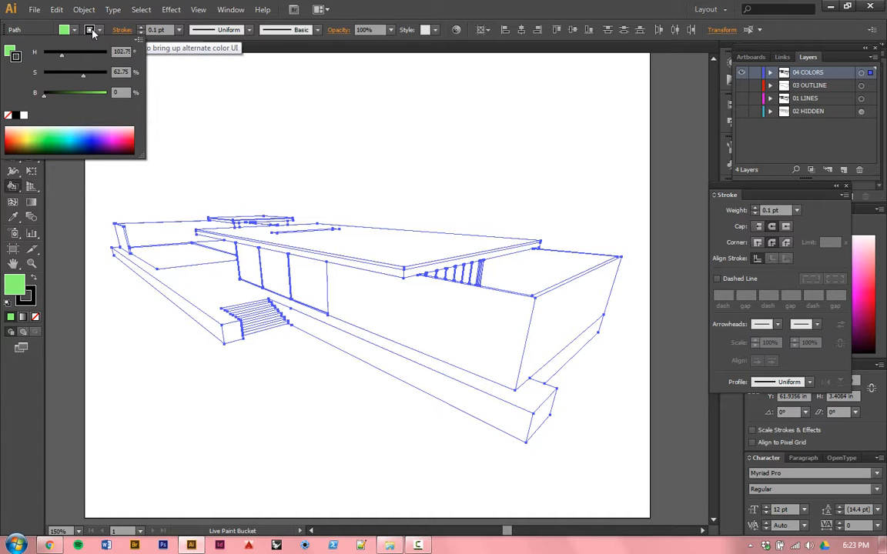
click(7, 116)
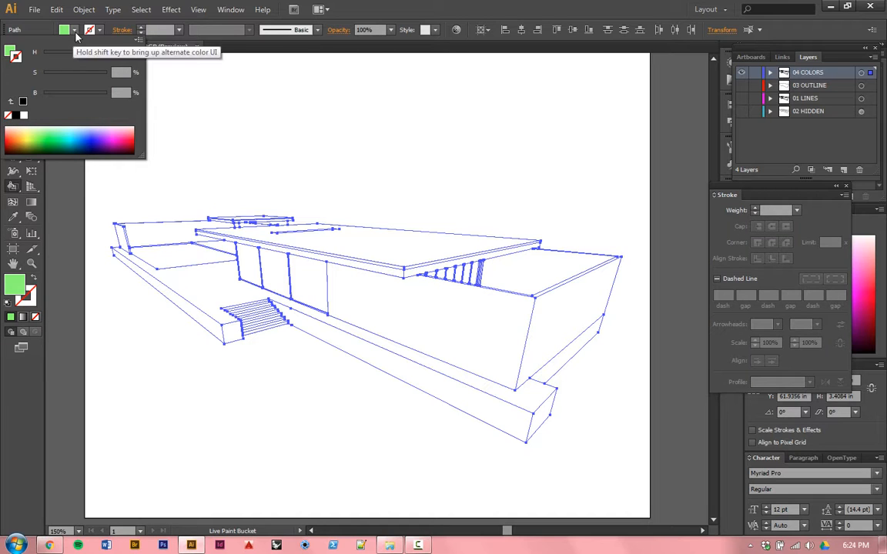
click(91, 30)
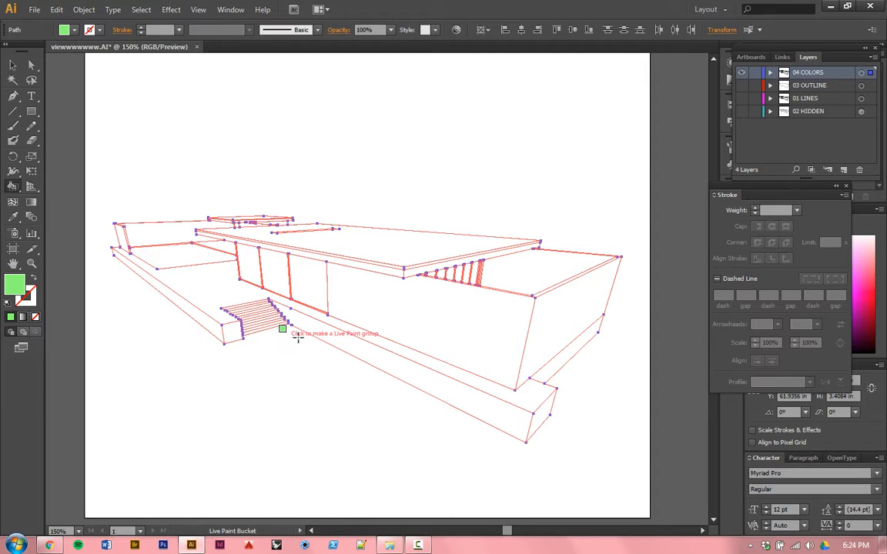
Step: Make a Live Paint group from the selected lines and fill the terrace's end block, floor, long side face and patio area with green
click(232, 327)
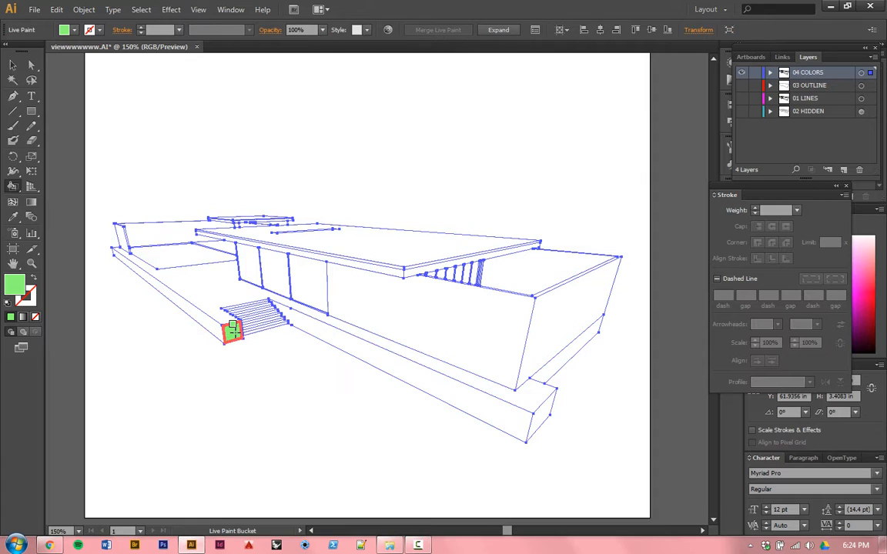
click(211, 306)
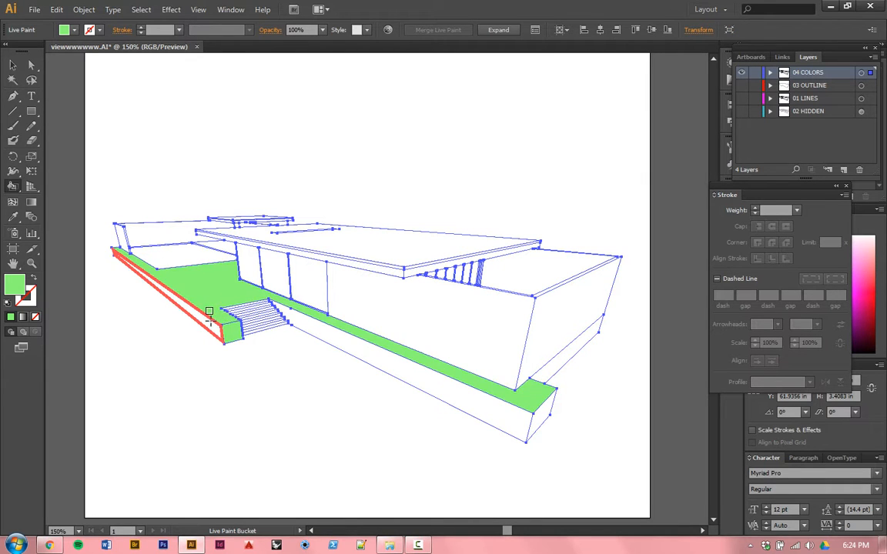
click(208, 316)
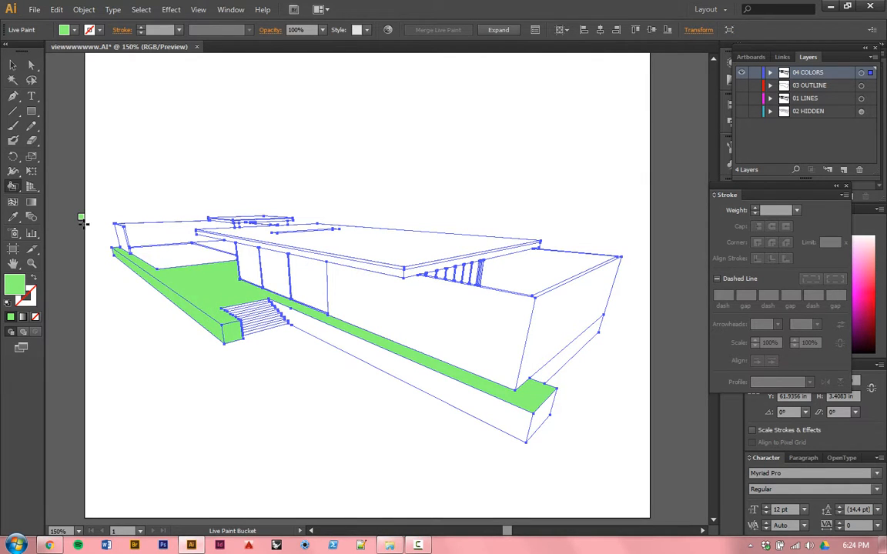
click(199, 256)
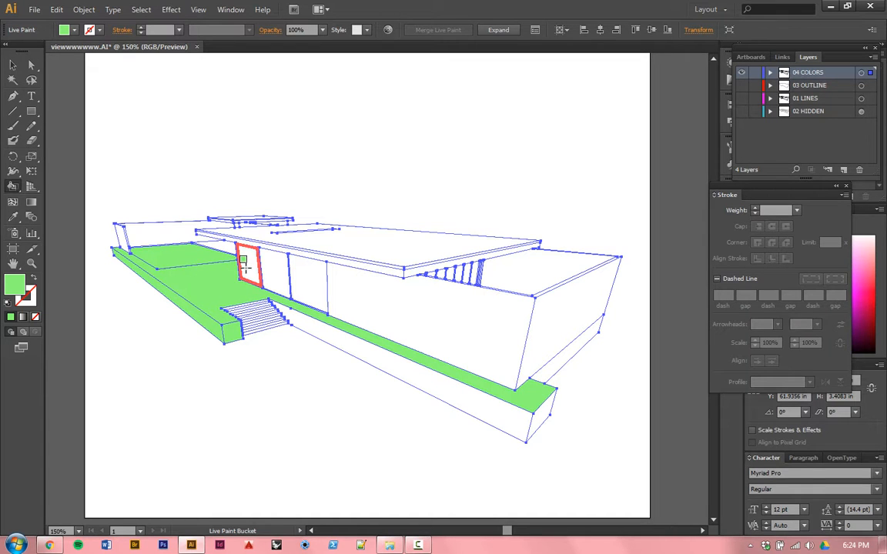
Step: Fill the three window panels, the long base side, the front wall and the remaining large house faces with green
click(246, 268)
click(279, 282)
click(307, 287)
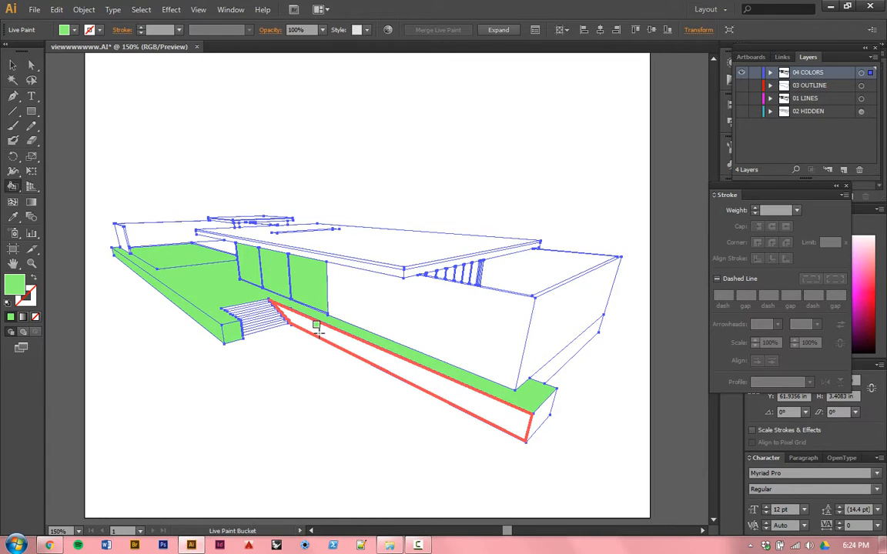
click(319, 332)
click(360, 301)
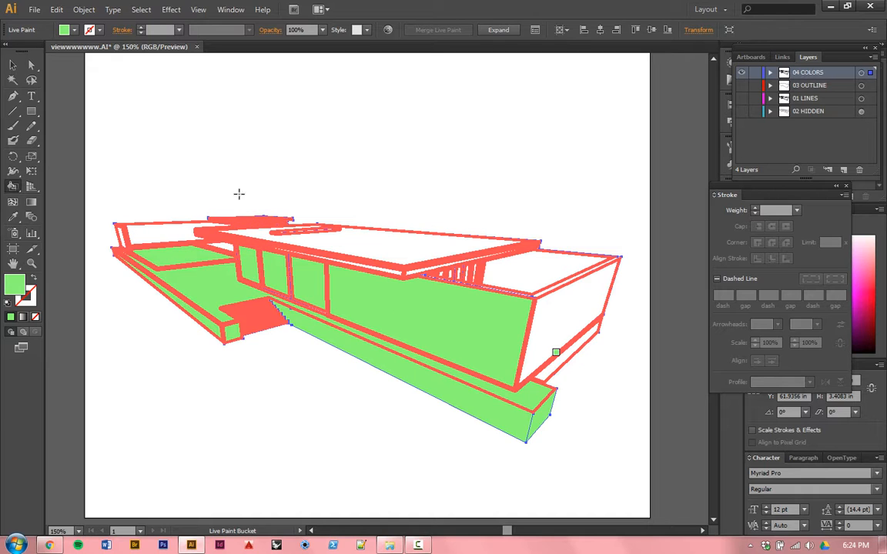
drag(418, 260, 406, 304)
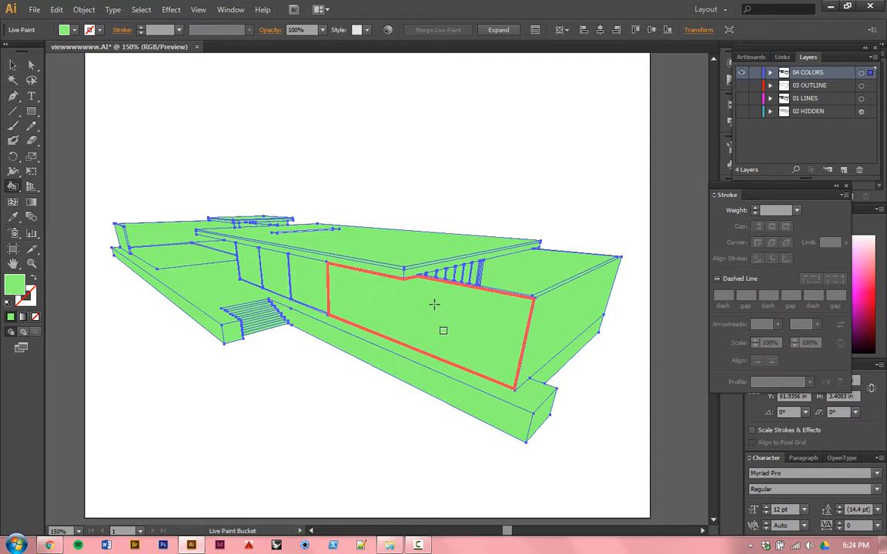
Step: Fill the unpainted slivers between the vertical slats under the roof overhang with green
scroll(431, 288, up, 2)
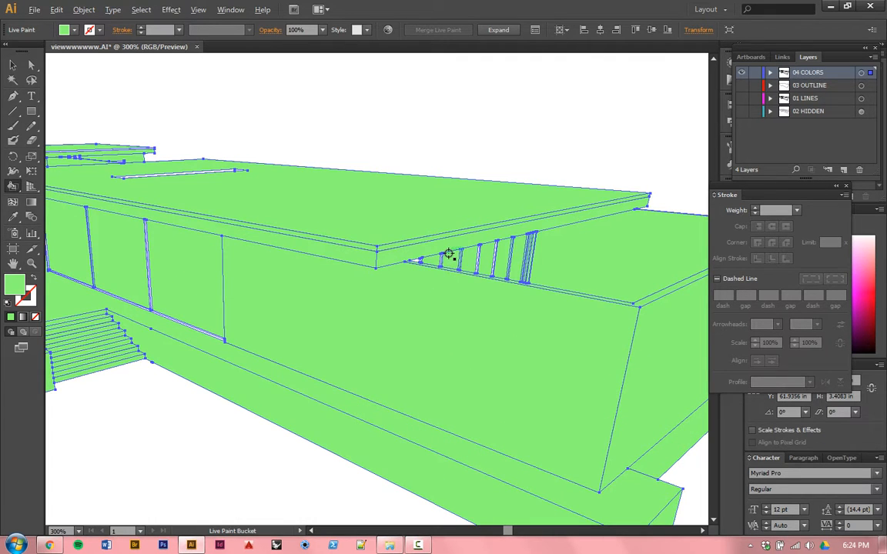
scroll(448, 254, up, 4)
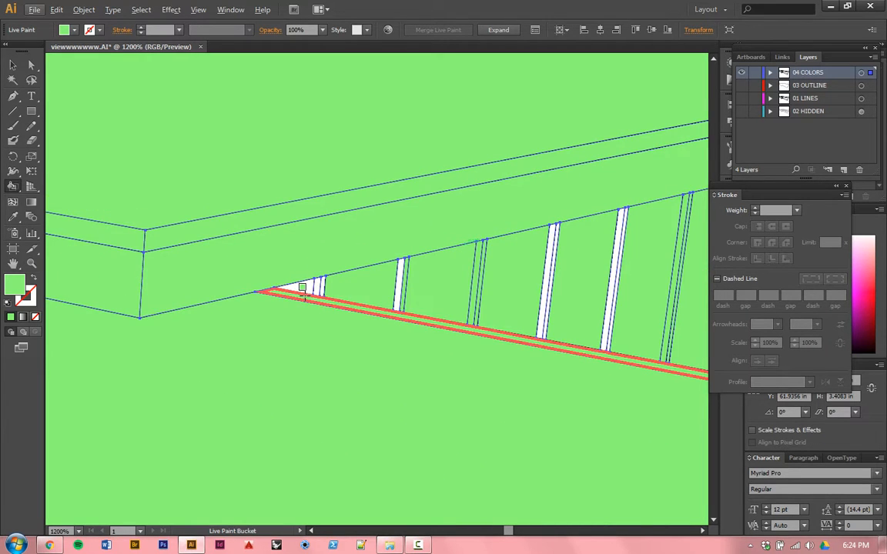
mouse_move(391, 271)
mouse_down()
mouse_move(634, 257)
mouse_move(517, 264)
mouse_up()
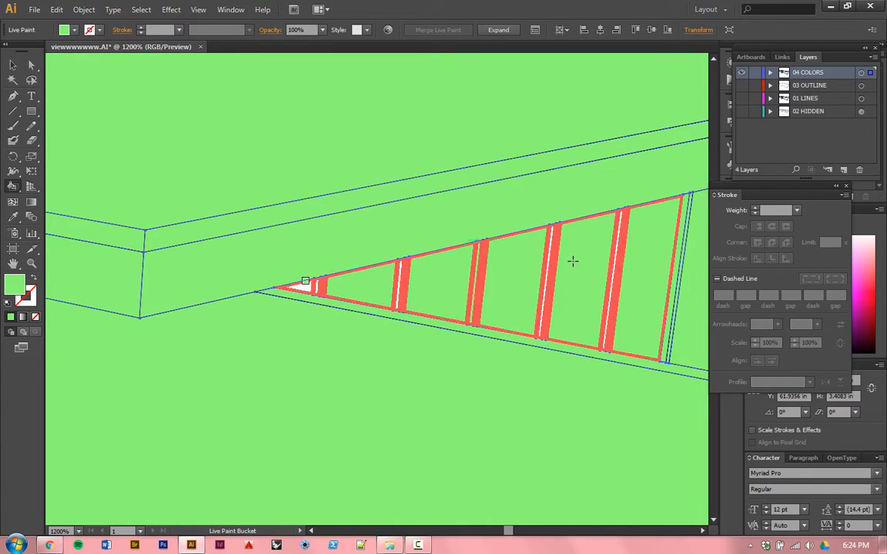
drag(573, 261, 515, 364)
scroll(485, 391, down, 6)
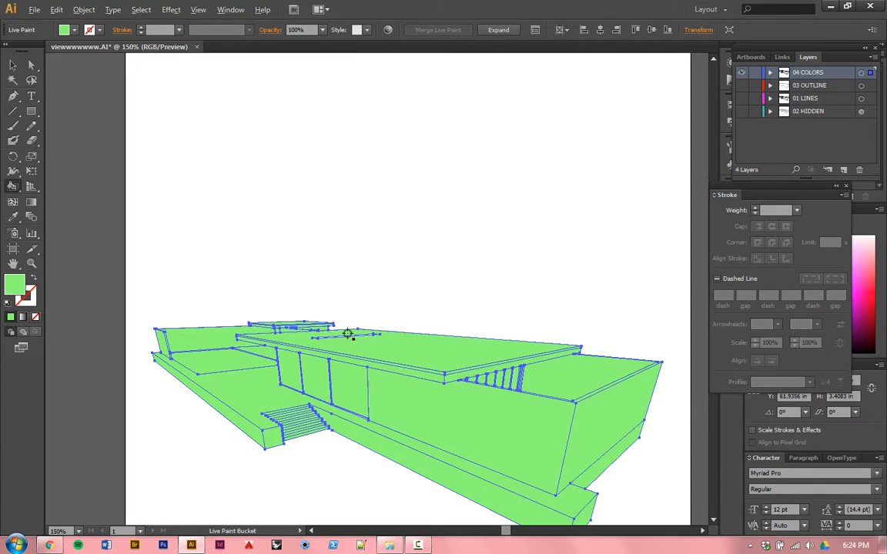
Step: Fill the narrow strip on the main roof and the thin unpainted faces of the upper roof volume with green
scroll(316, 336, up, 8)
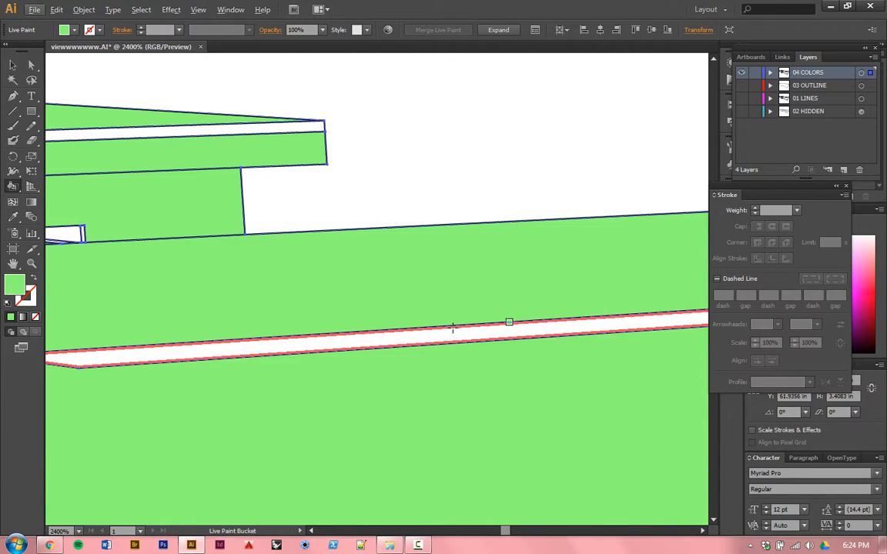
click(327, 339)
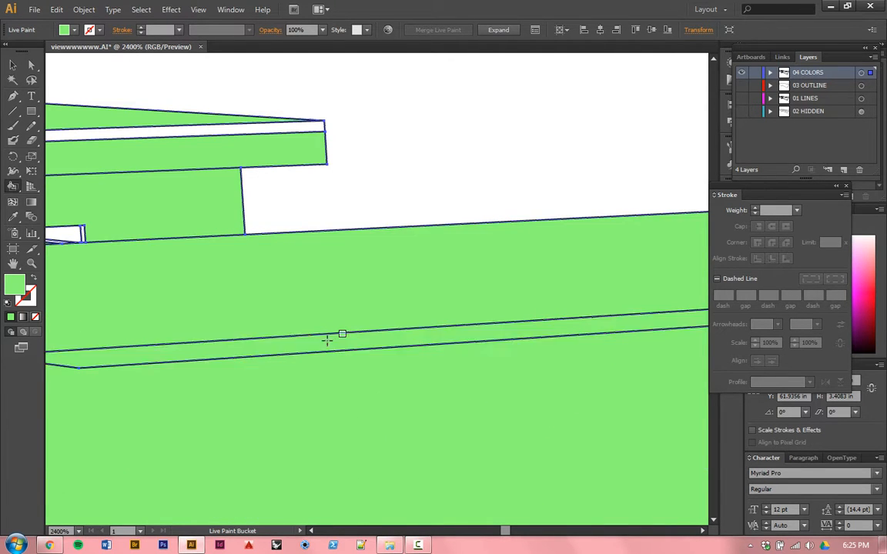
mouse_move(204, 334)
mouse_down()
mouse_move(548, 351)
mouse_move(568, 403)
mouse_up()
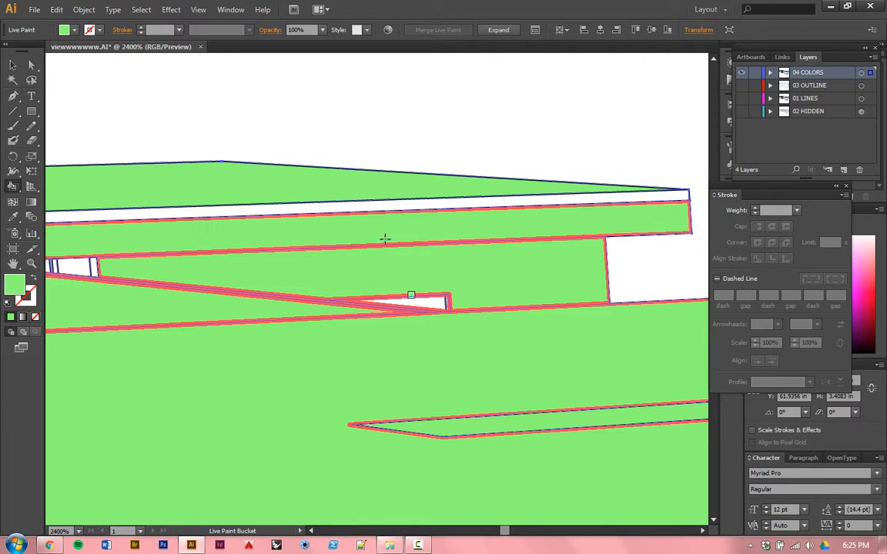
drag(224, 317, 404, 371)
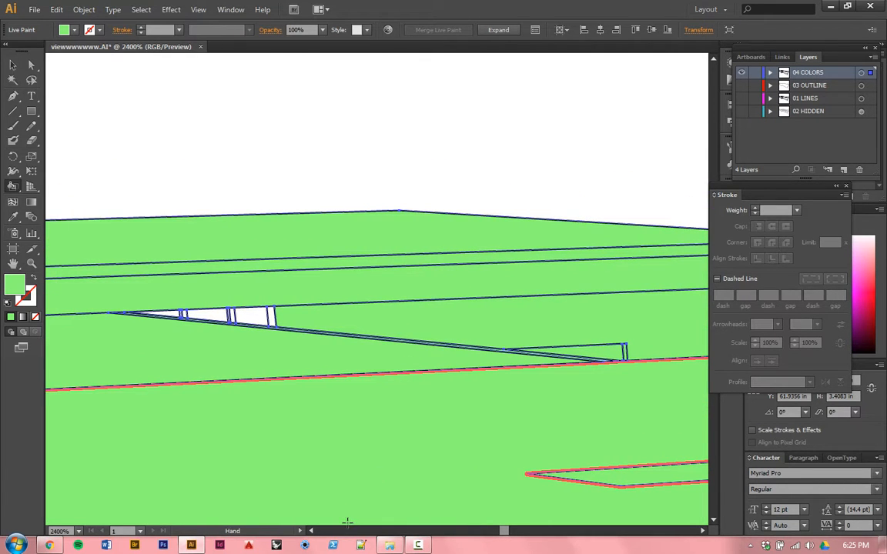
click(418, 545)
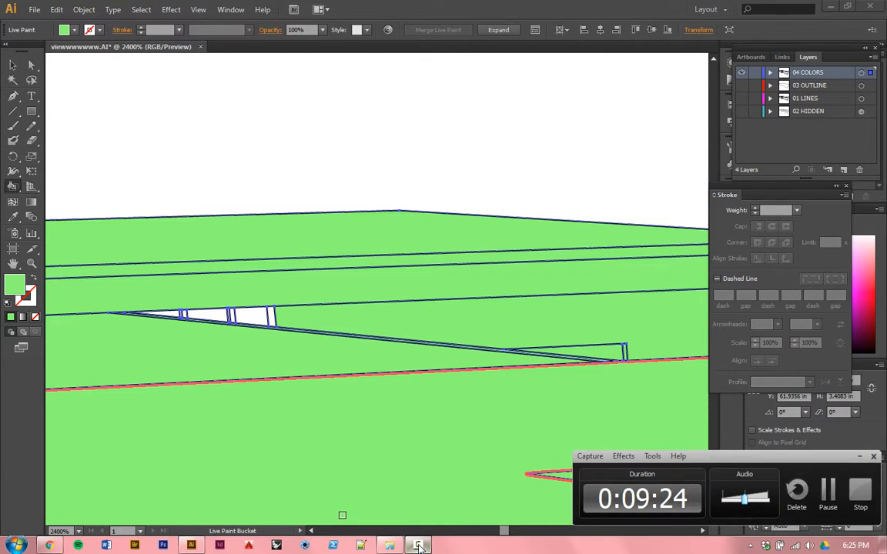
click(418, 545)
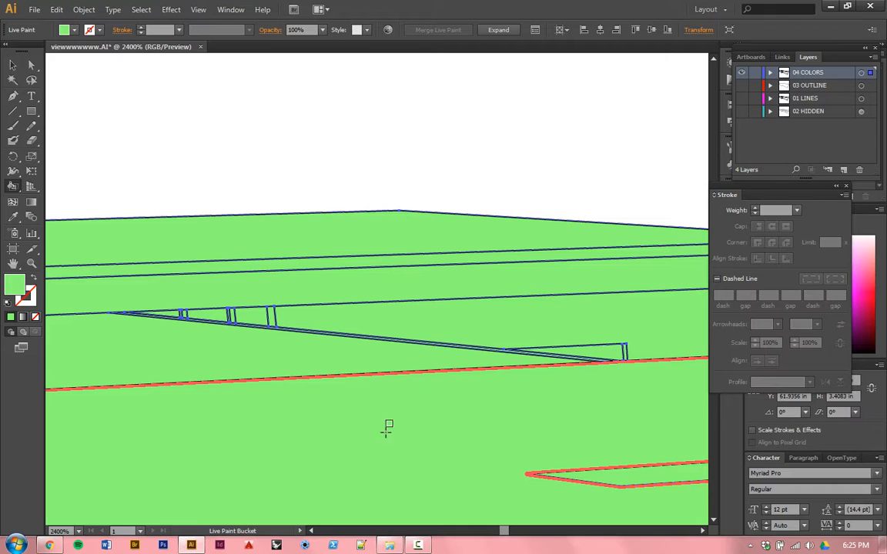
Step: Fill the remaining gaps in the upper volume's window frames with green, including the narrow strip by its corner
drag(388, 428, 531, 378)
mouse_move(424, 378)
mouse_down()
mouse_move(471, 374)
mouse_move(570, 407)
mouse_up()
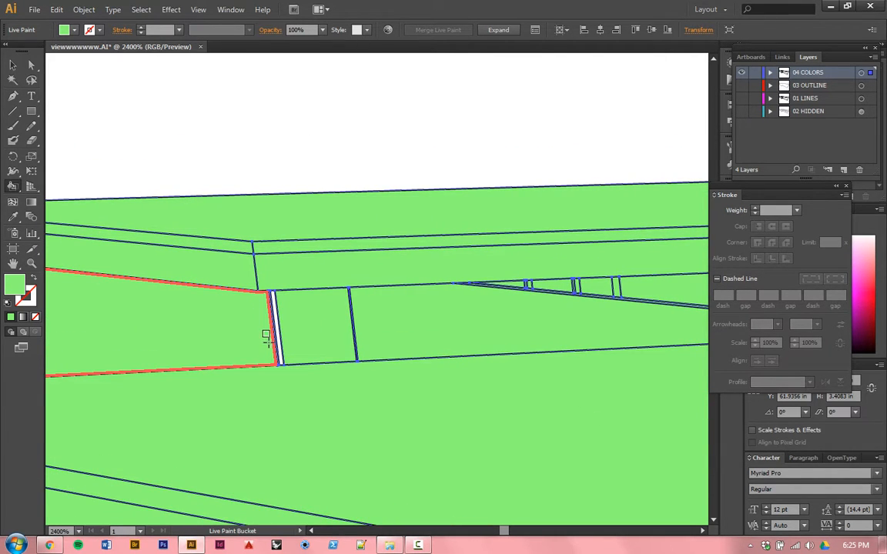
drag(274, 338, 329, 342)
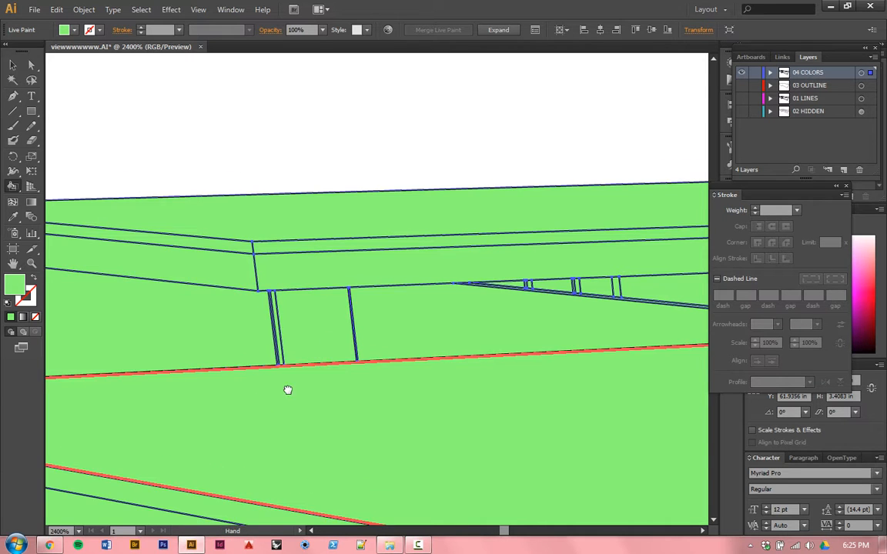
Step: Fill the thin vertical frame strips between the front window panels with green
drag(287, 390, 552, 252)
drag(162, 475, 91, 316)
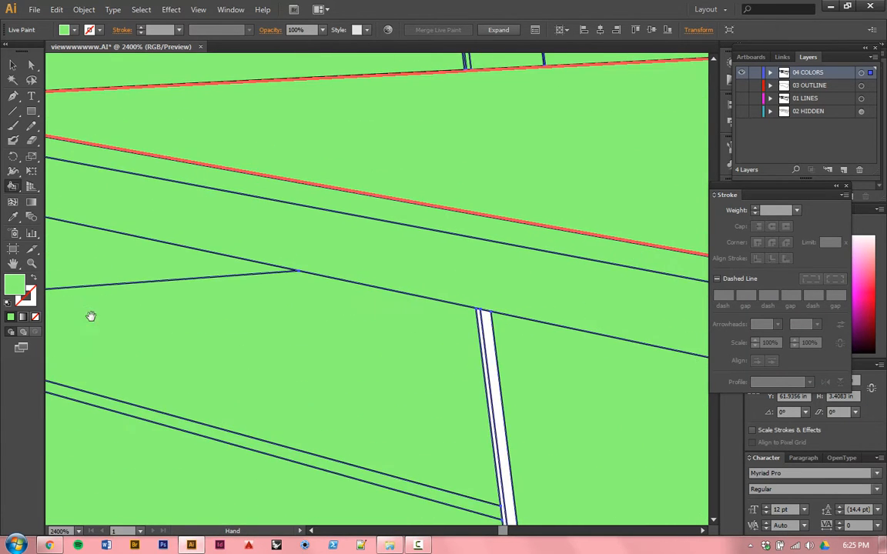
drag(547, 455, 135, 332)
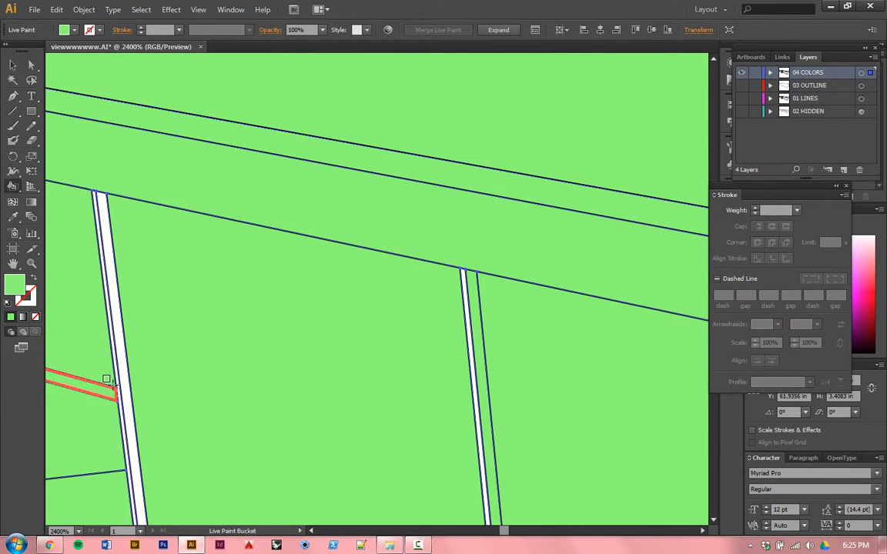
mouse_move(113, 372)
mouse_down()
mouse_move(354, 382)
mouse_move(502, 428)
mouse_move(528, 445)
mouse_move(189, 267)
mouse_up()
mouse_move(587, 505)
mouse_down()
mouse_move(548, 496)
mouse_move(316, 344)
mouse_move(391, 387)
mouse_move(558, 513)
mouse_up()
drag(533, 500, 172, 287)
drag(635, 402, 554, 253)
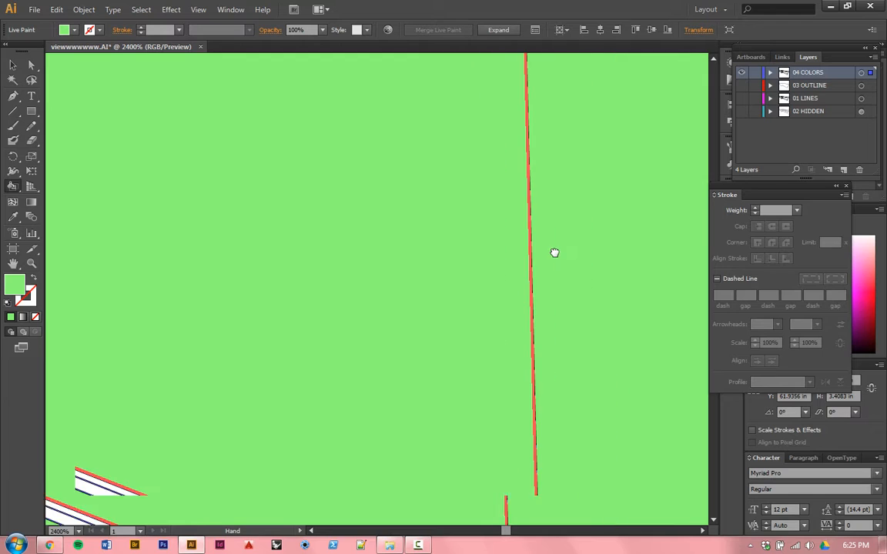
mouse_move(398, 347)
mouse_down()
mouse_move(398, 335)
mouse_move(548, 259)
mouse_up()
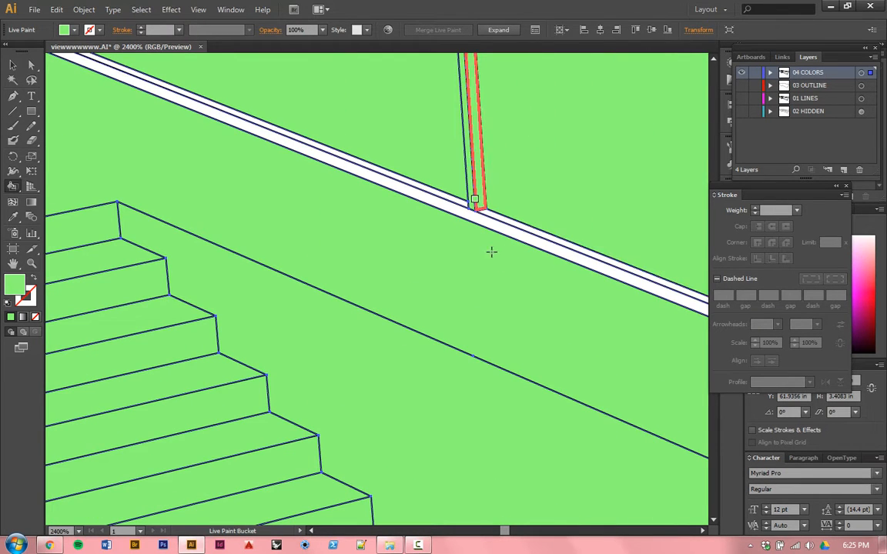
Step: Fill the thin sill strips running along the base of the front windows with green
mouse_move(518, 225)
mouse_down()
mouse_move(415, 268)
mouse_move(388, 229)
mouse_up()
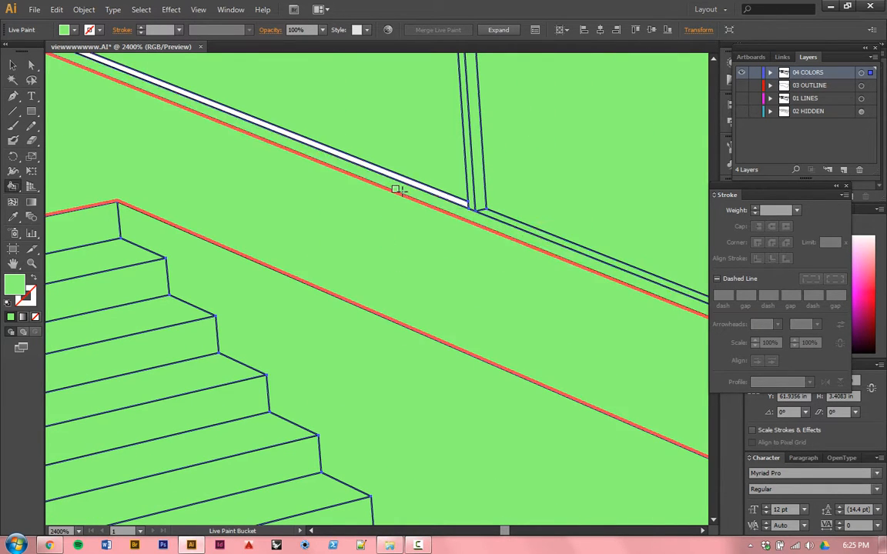
click(405, 182)
drag(329, 182, 687, 478)
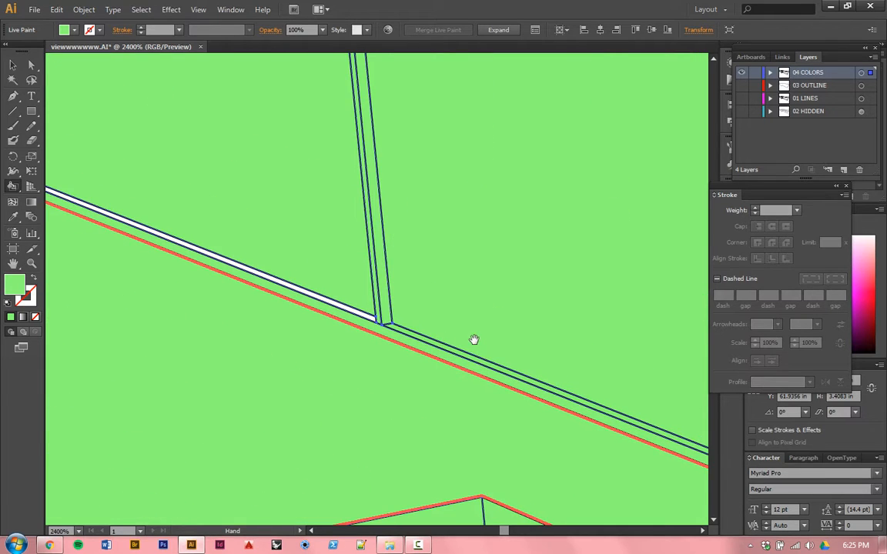
drag(473, 340, 645, 446)
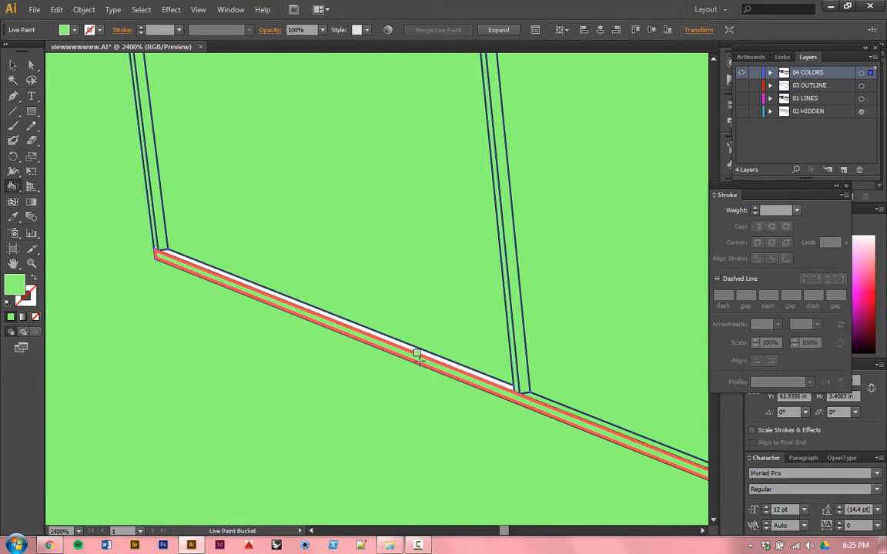
click(418, 352)
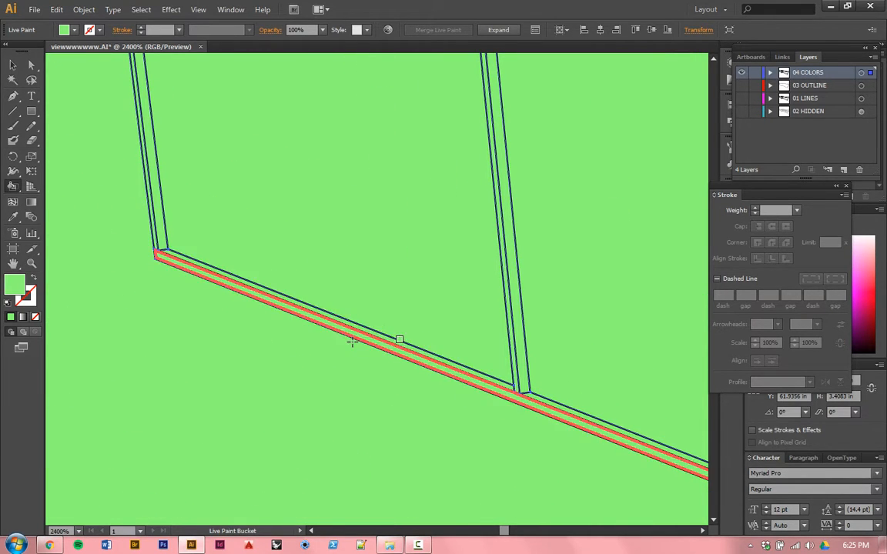
Step: Fill the unpainted top strip and side face of the wall at the terrace's far end with green
drag(400, 388, 588, 477)
drag(331, 311, 568, 439)
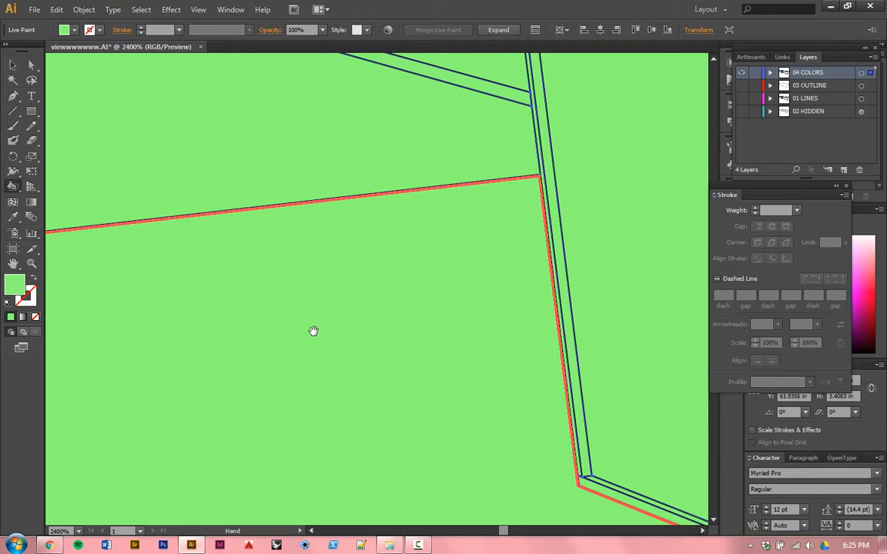
mouse_move(311, 330)
mouse_down()
mouse_move(421, 419)
mouse_move(426, 394)
mouse_move(678, 479)
mouse_up()
drag(247, 309, 589, 358)
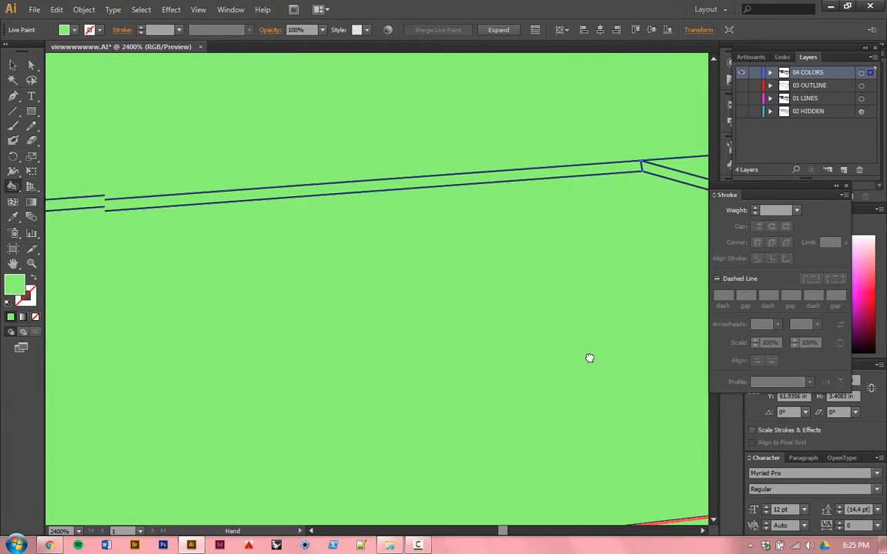
drag(261, 335, 462, 364)
drag(164, 308, 492, 454)
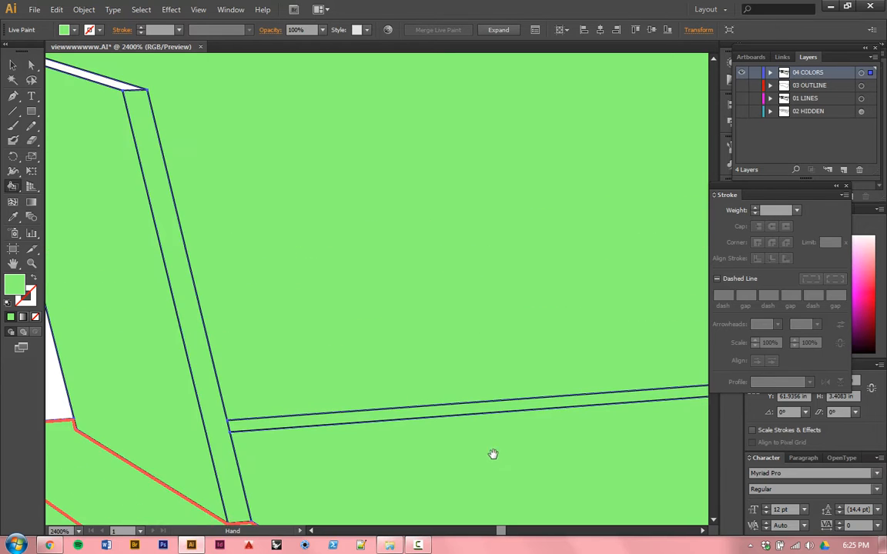
drag(217, 333, 363, 469)
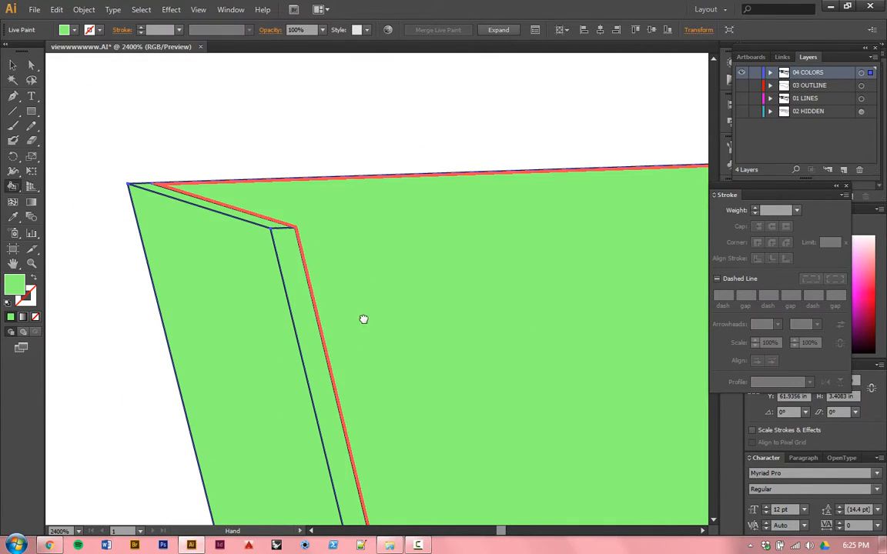
drag(363, 319, 199, 254)
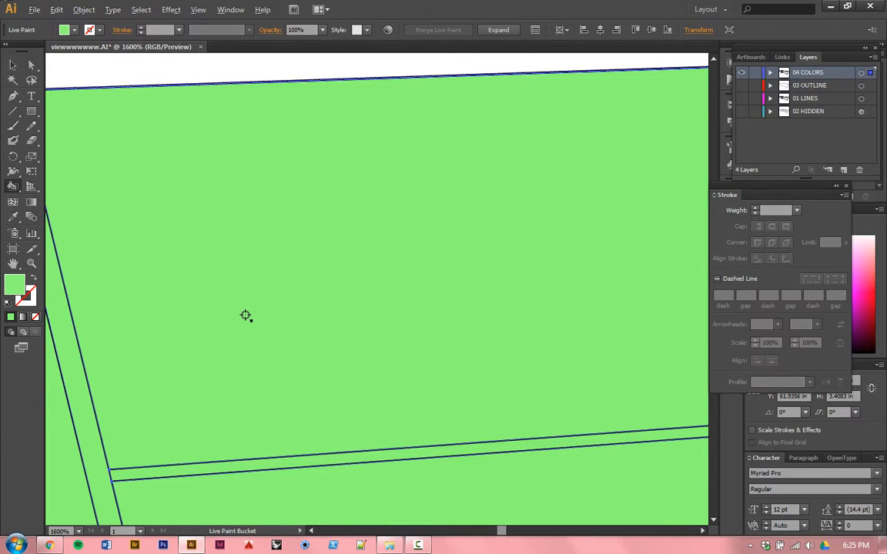
Step: Fill the white triangular end of the narrow slot in the main roof with green
scroll(234, 311, down, 3)
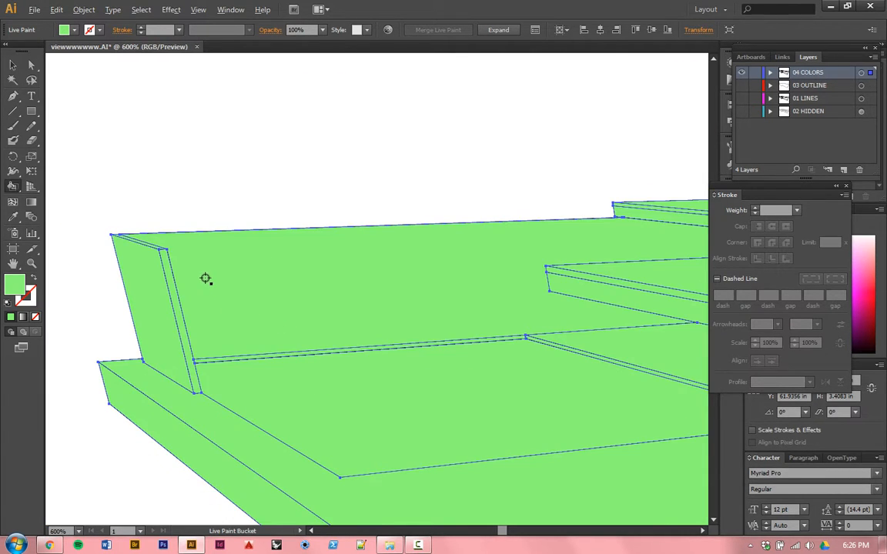
scroll(208, 281, down, 2)
scroll(208, 278, down, 3)
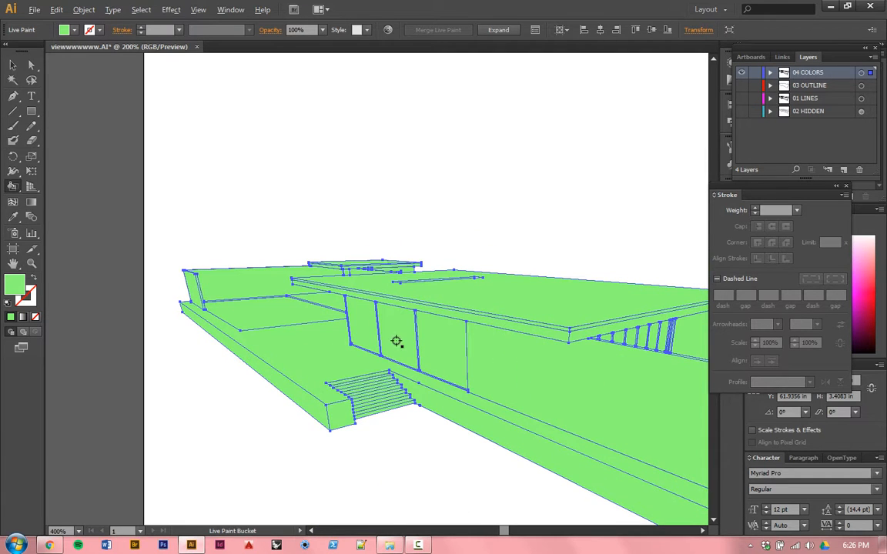
scroll(396, 308, up, 5)
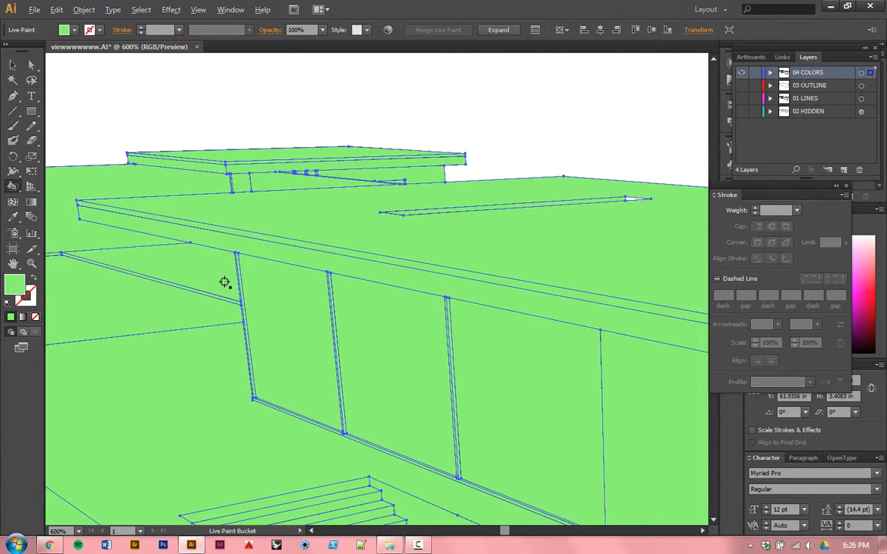
scroll(224, 282, down, 3)
scroll(288, 226, up, 5)
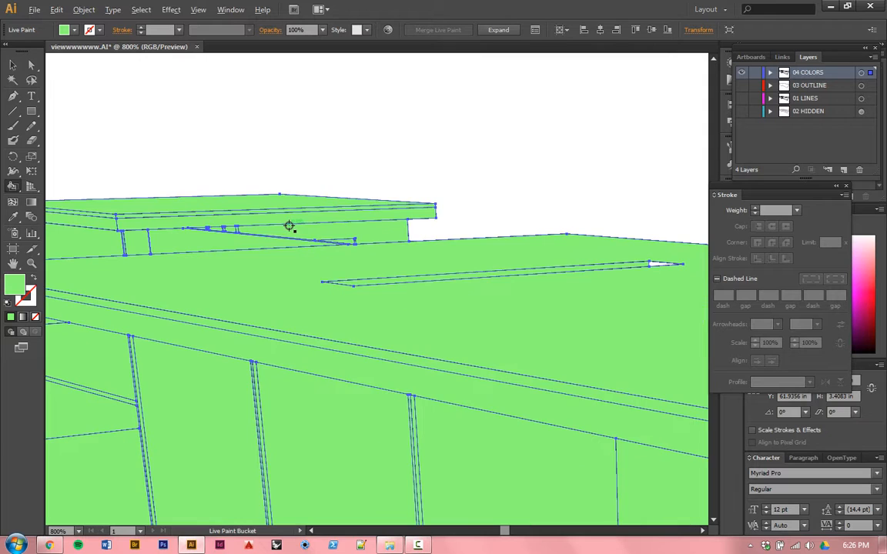
scroll(247, 225, down, 3)
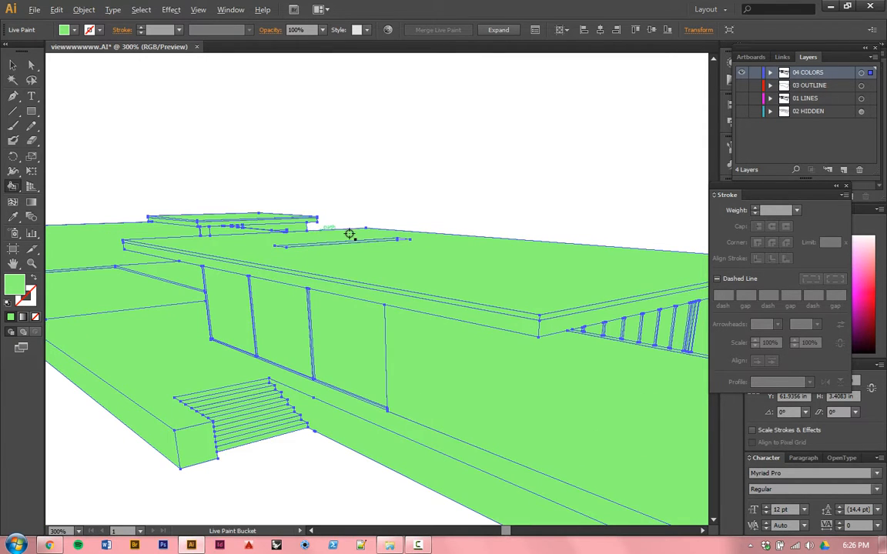
scroll(461, 243, up, 3)
scroll(462, 242, up, 3)
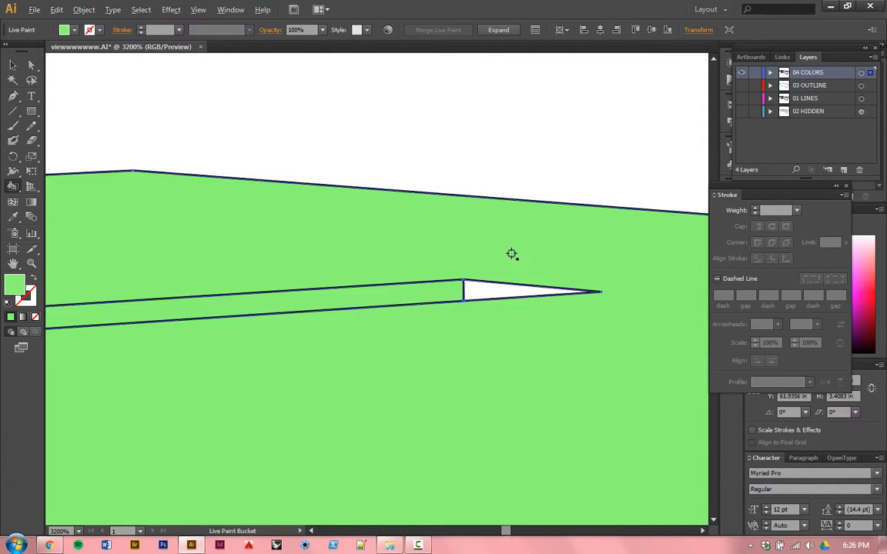
click(502, 289)
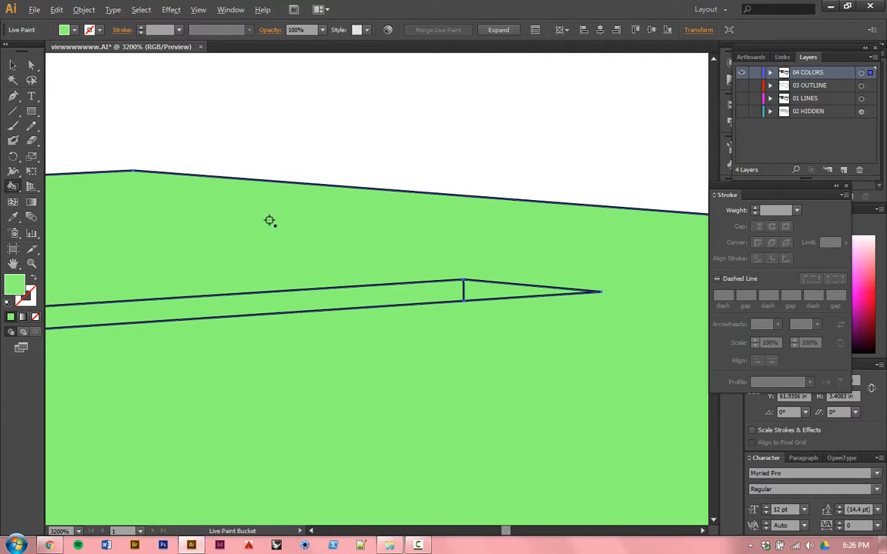
Step: Inspect the roof, railing, end wall, windows and stairs for unpainted faces, finishing with the whole artboard in view
scroll(268, 220, down, 3)
scroll(268, 220, down, 3)
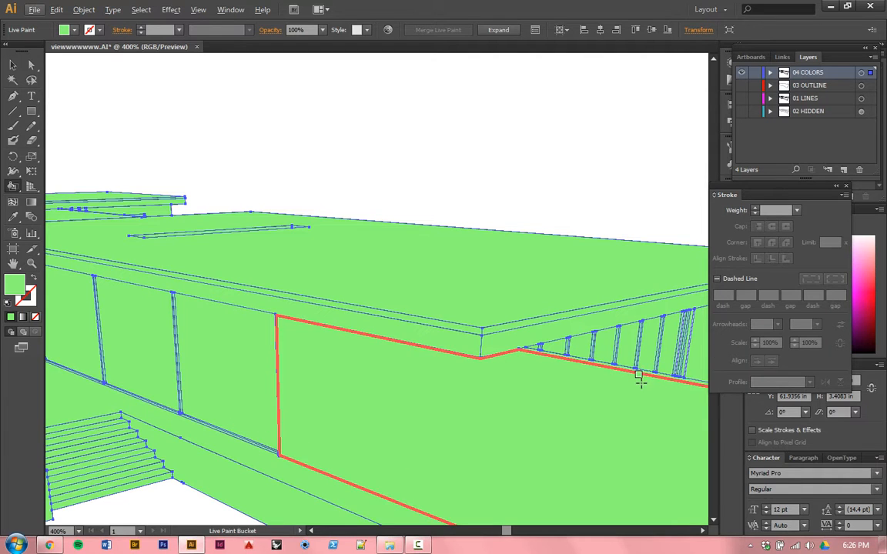
mouse_move(537, 349)
mouse_down()
mouse_move(426, 324)
mouse_move(380, 326)
mouse_move(301, 283)
mouse_move(271, 292)
mouse_move(262, 312)
mouse_move(277, 337)
mouse_up()
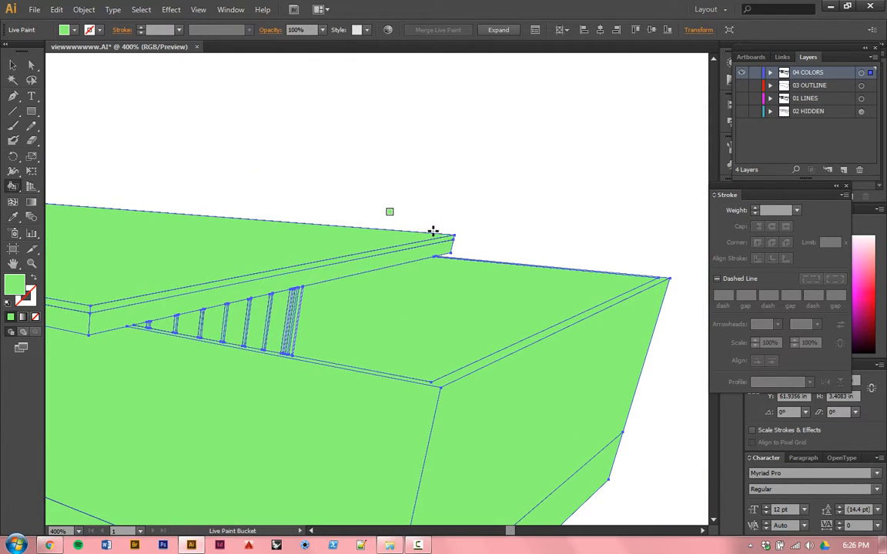
drag(317, 395, 689, 307)
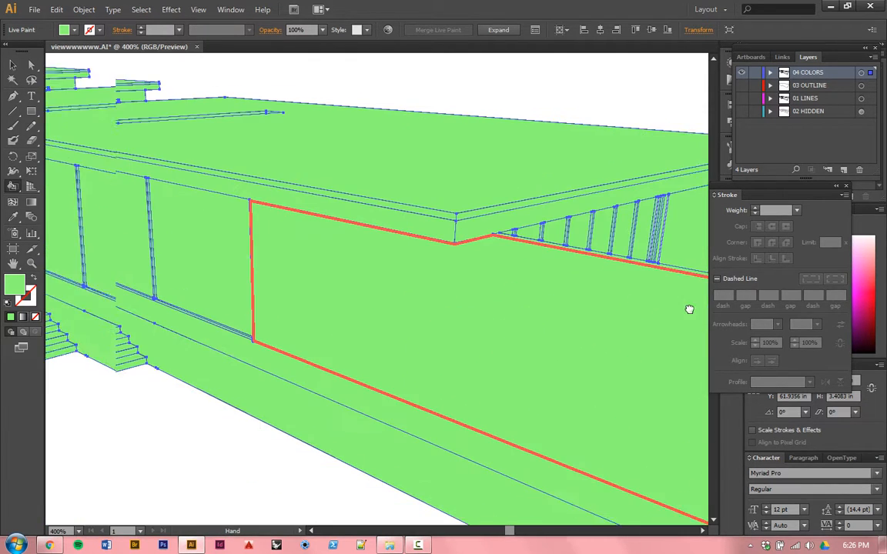
drag(266, 271, 530, 358)
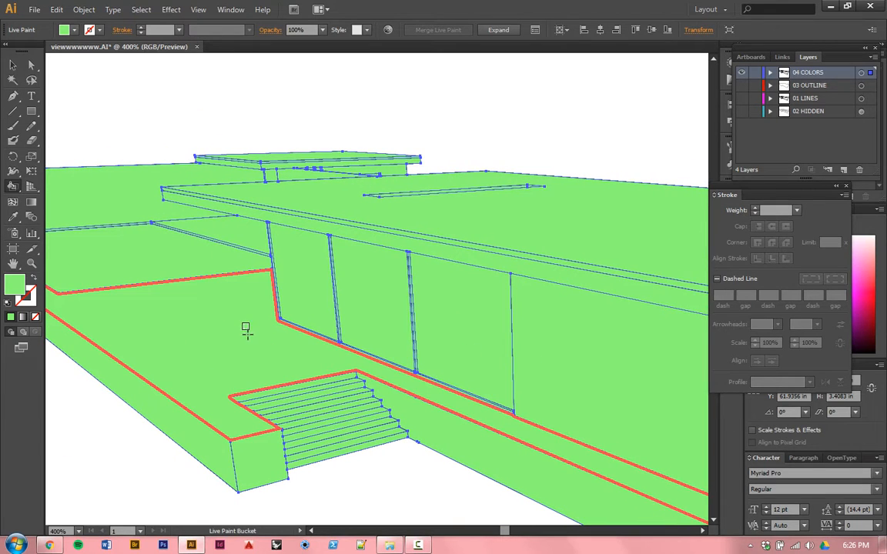
key(ctrl+0)
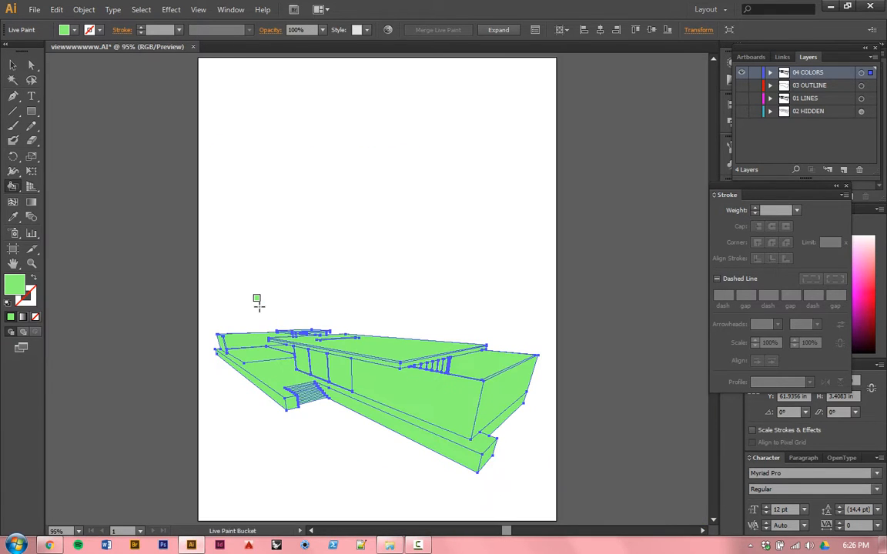
Step: Deselect the Live Paint group with the Selection tool and review the green fills without selection highlights
click(17, 68)
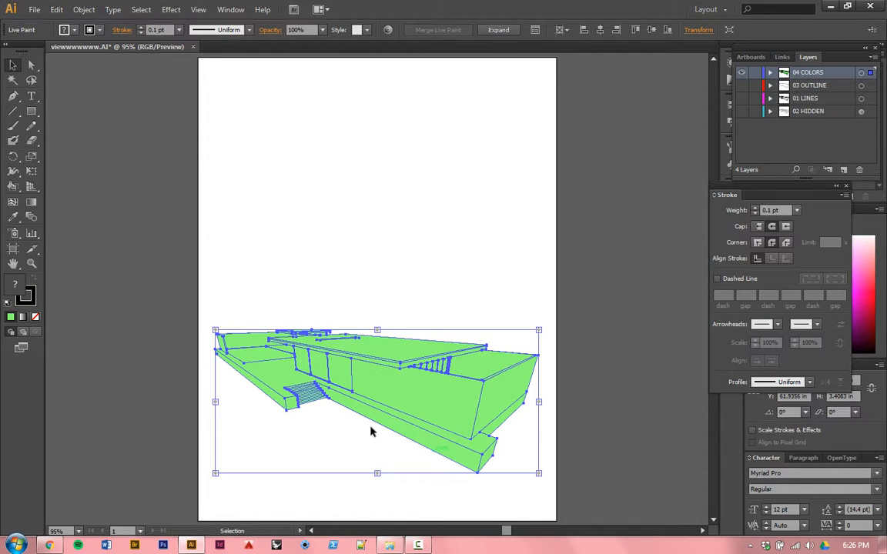
click(300, 202)
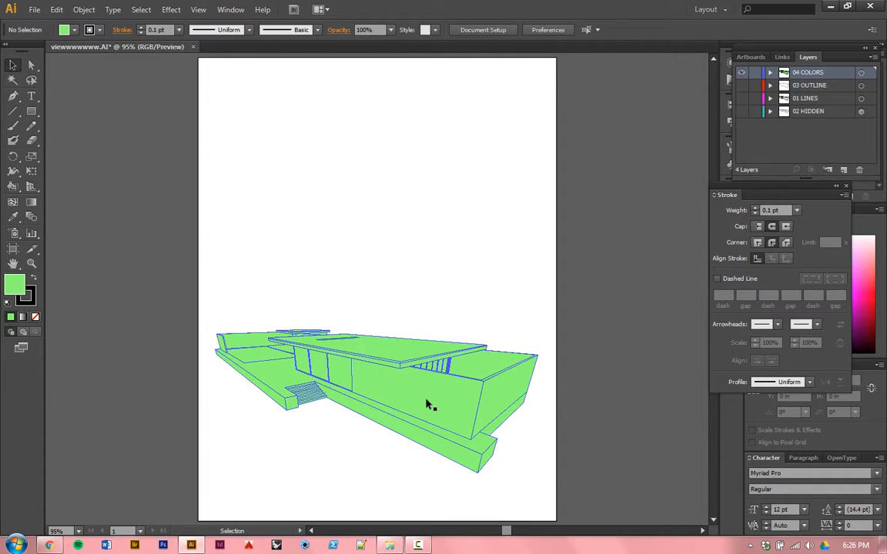
click(425, 399)
click(406, 278)
scroll(392, 427, up, 3)
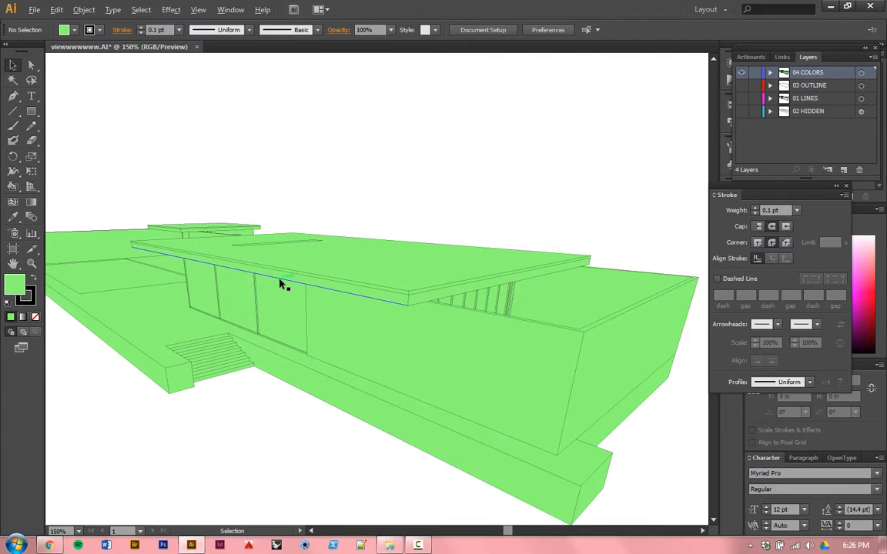
scroll(281, 283, down, 2)
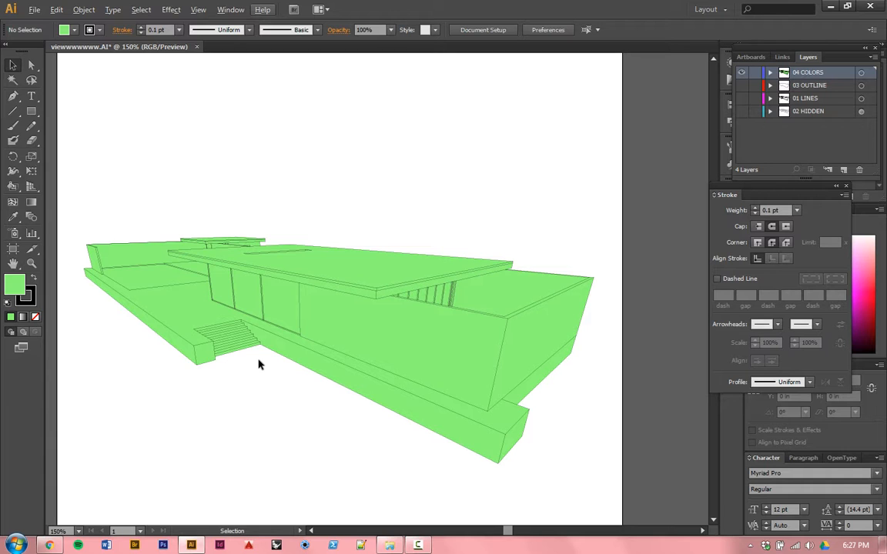
Step: Expand the house's Live Paint group into individual paths and deselect it
click(365, 308)
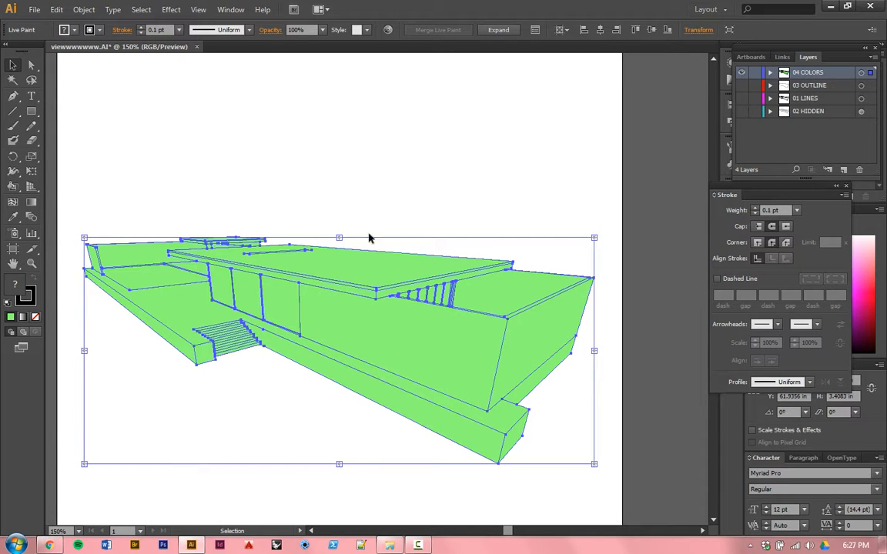
click(499, 30)
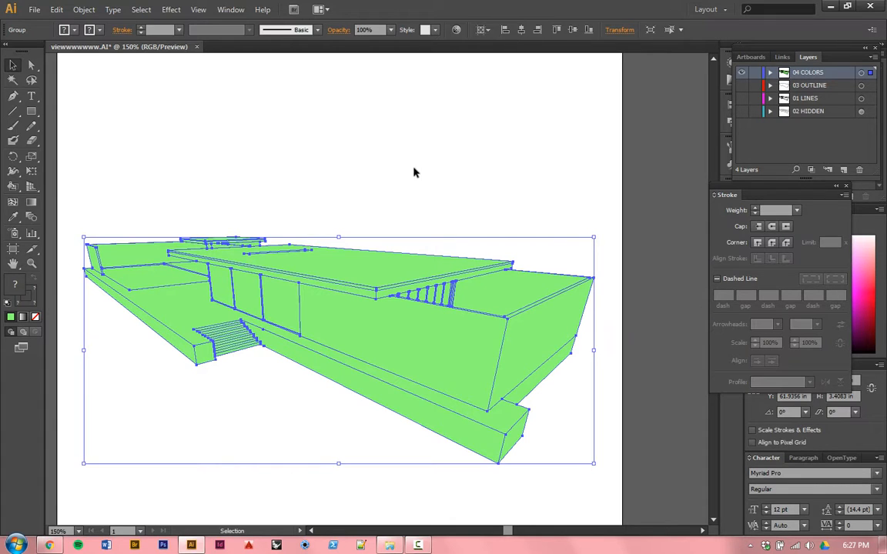
click(394, 197)
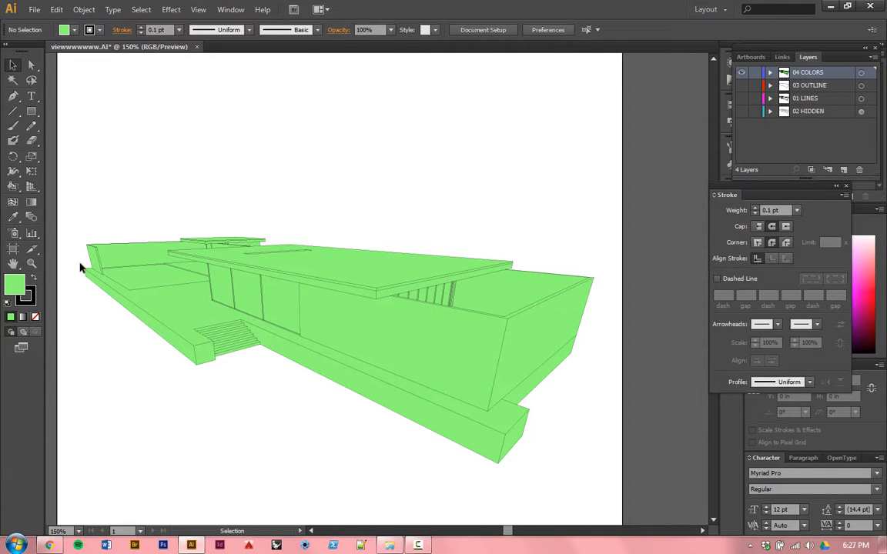
Step: Ungroup the expanded house artwork repeatedly until no nested groups remain, and clear the selection
click(227, 302)
click(227, 302)
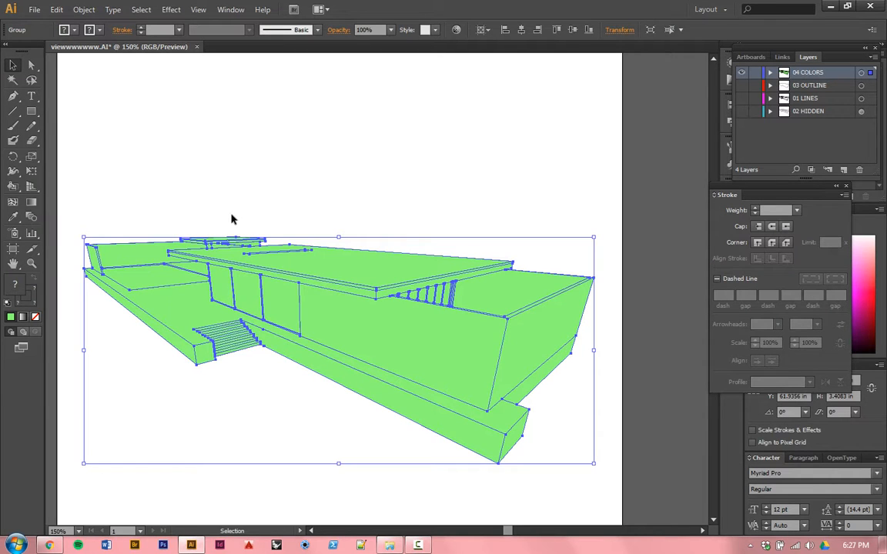
click(82, 10)
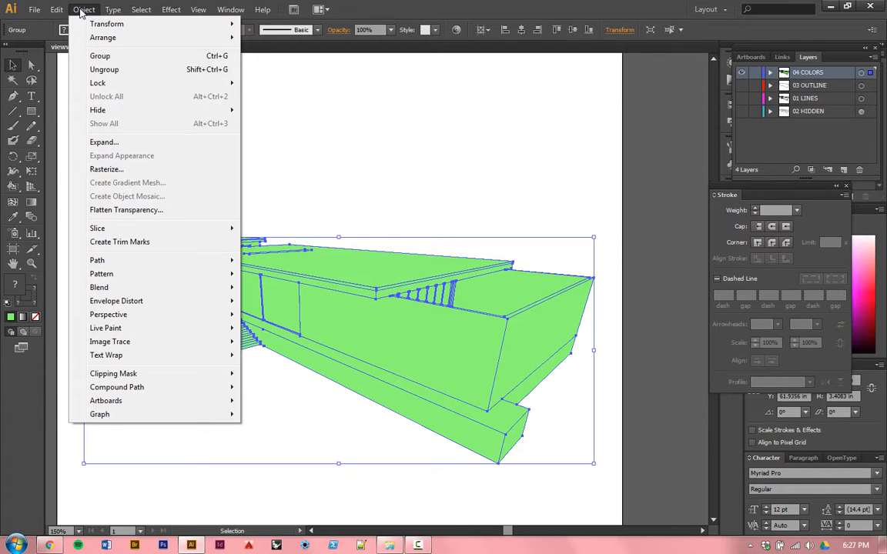
click(111, 70)
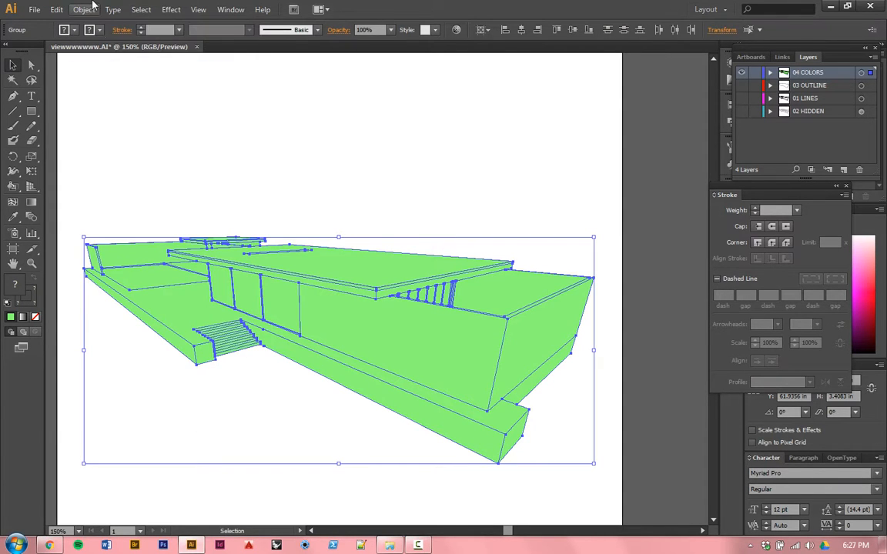
click(86, 9)
click(101, 57)
click(85, 9)
click(104, 69)
click(85, 9)
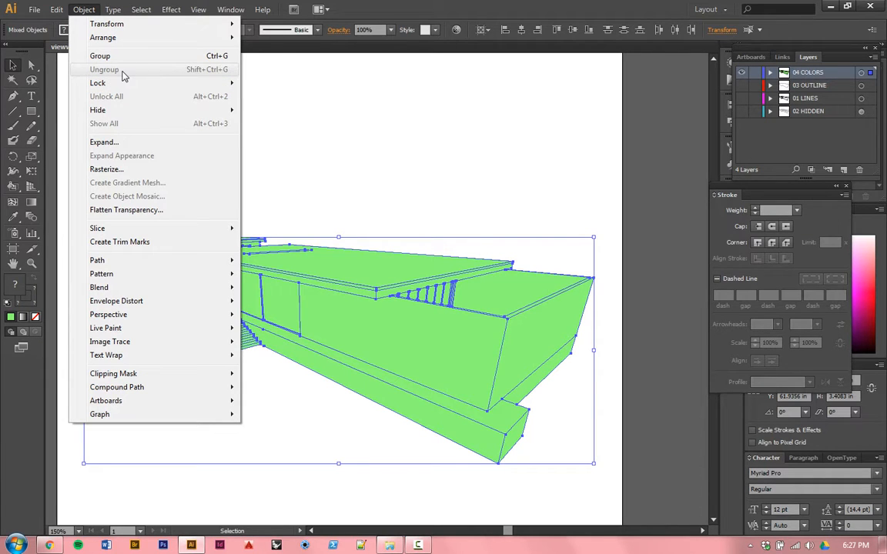
click(392, 100)
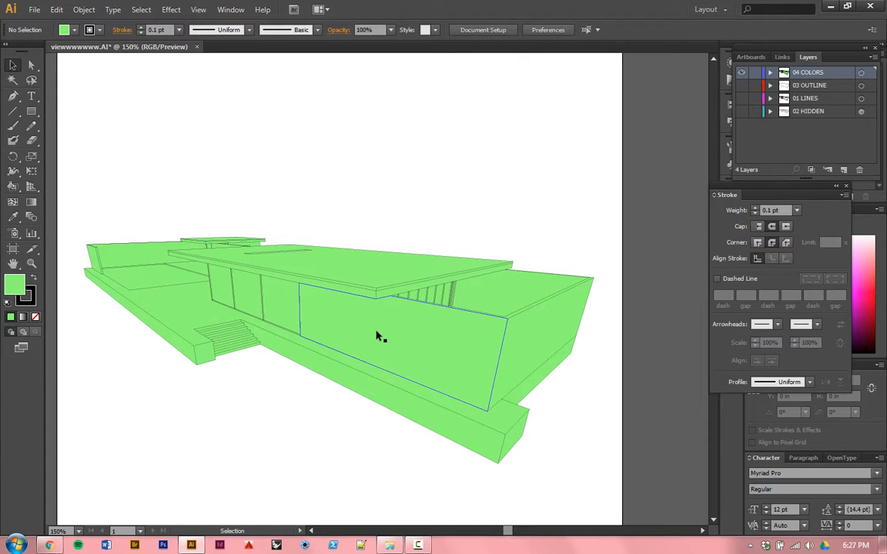
Step: Select the roof, terrace, back wall, window and base faces one at a time to check that each is a separate object
click(303, 279)
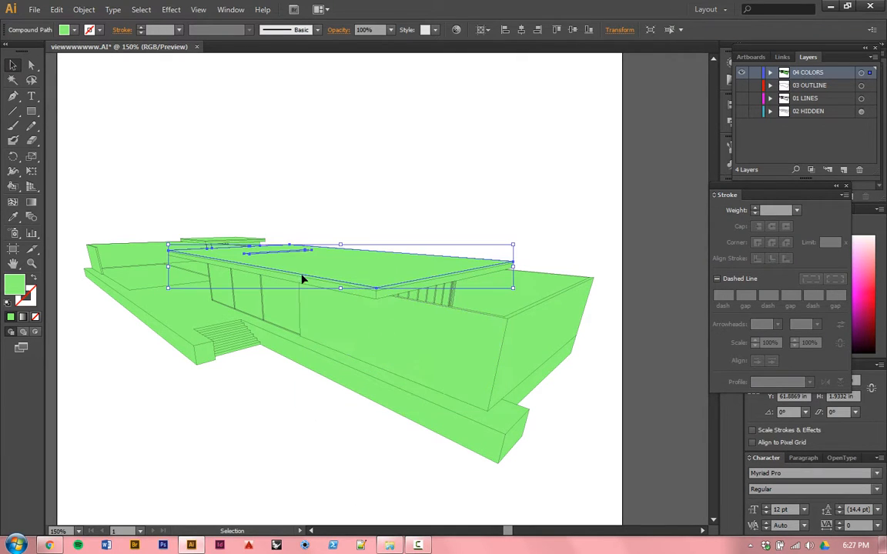
click(147, 289)
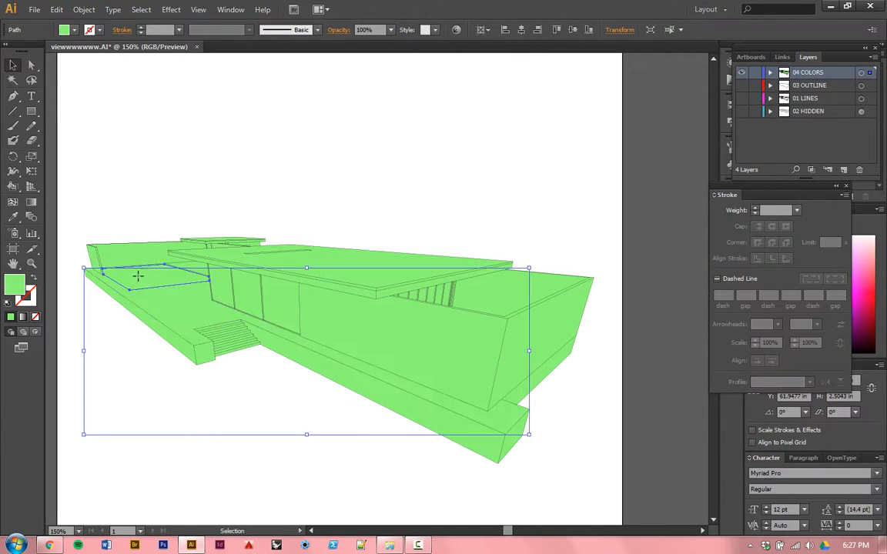
click(131, 264)
click(129, 260)
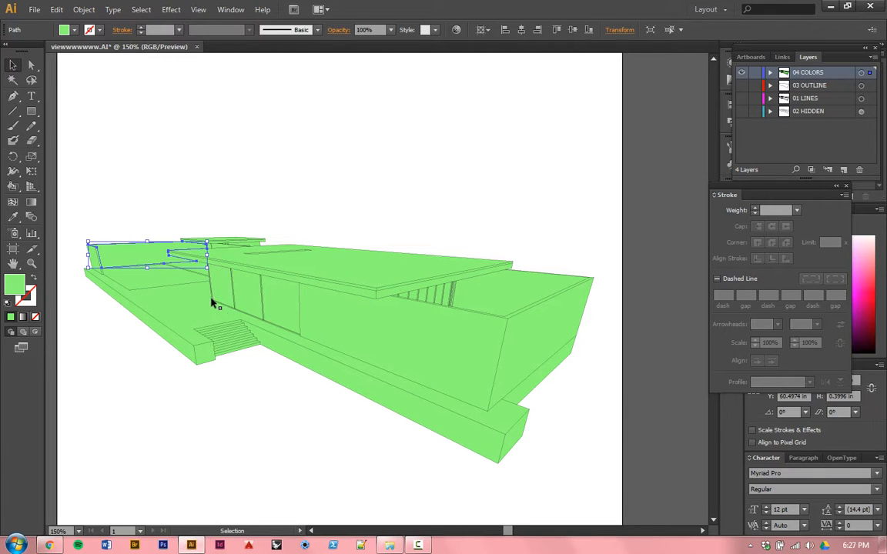
click(221, 295)
click(239, 297)
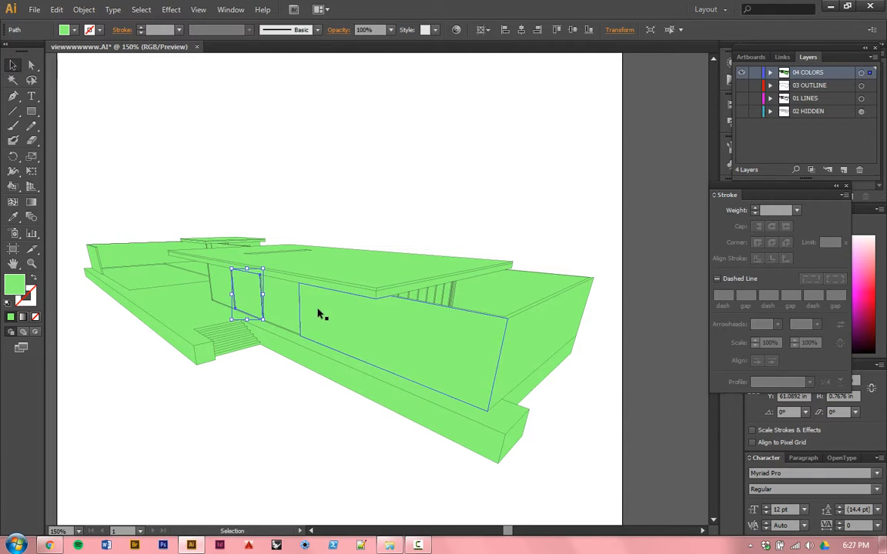
click(377, 362)
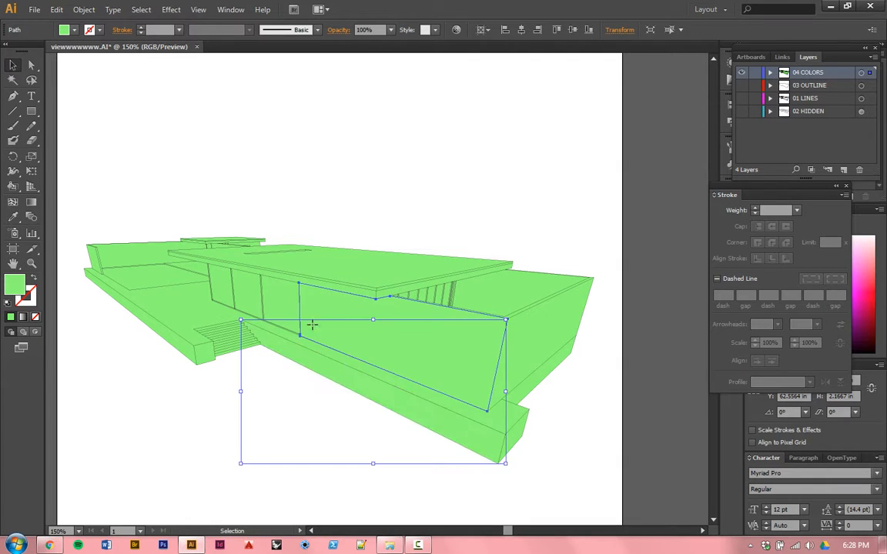
click(320, 229)
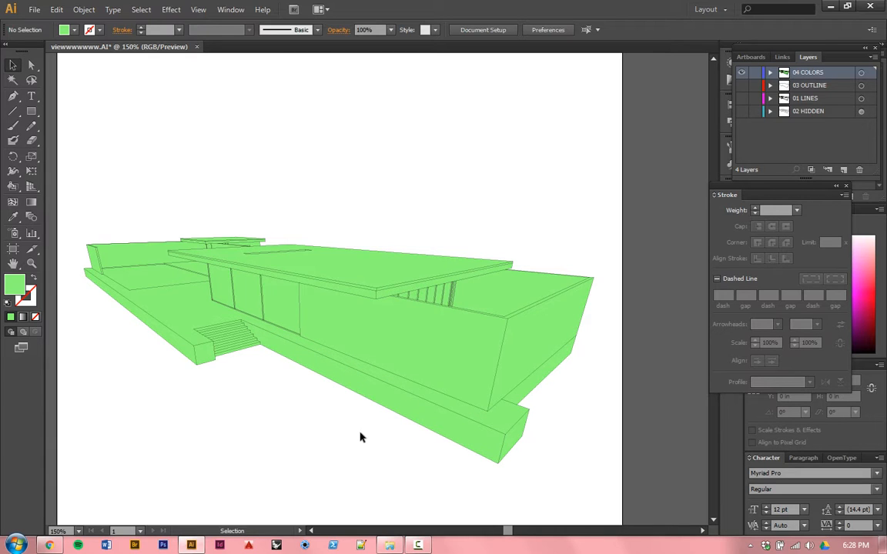
Step: Switch to Chrome and look through the Google image results for "monument valley game"
scroll(360, 438, down, 1)
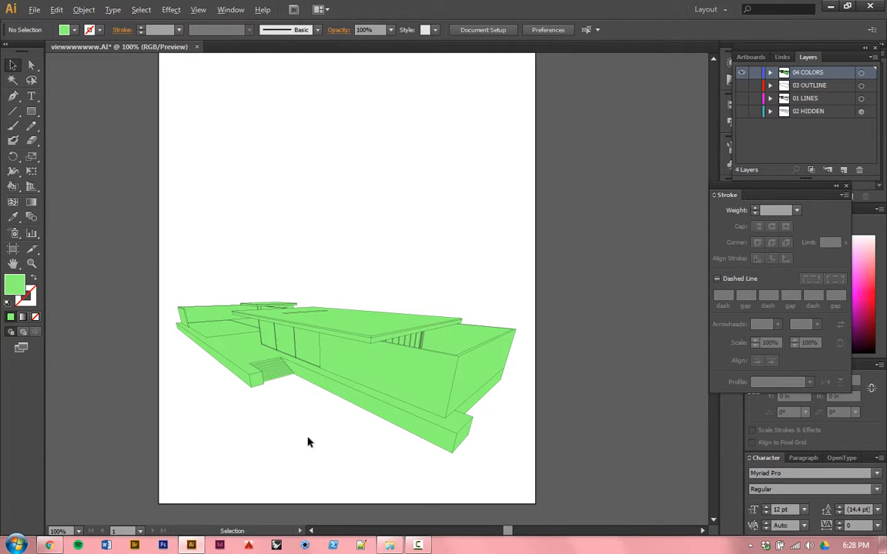
scroll(293, 435, up, 1)
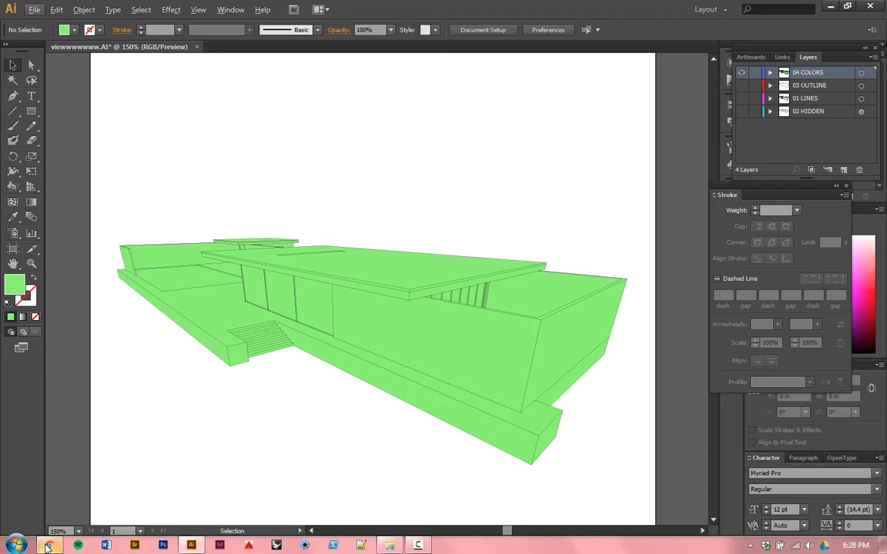
mouse_move(48, 547)
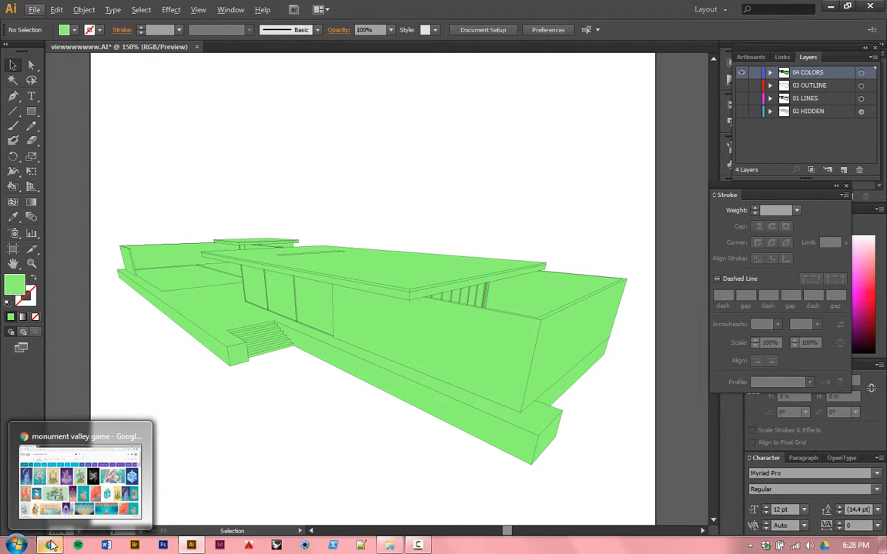
click(48, 546)
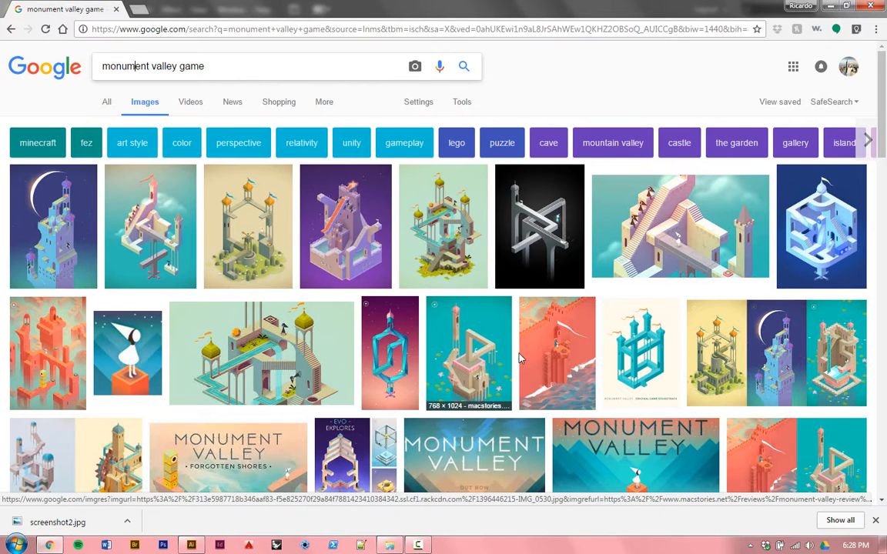
scroll(539, 334, down, 1)
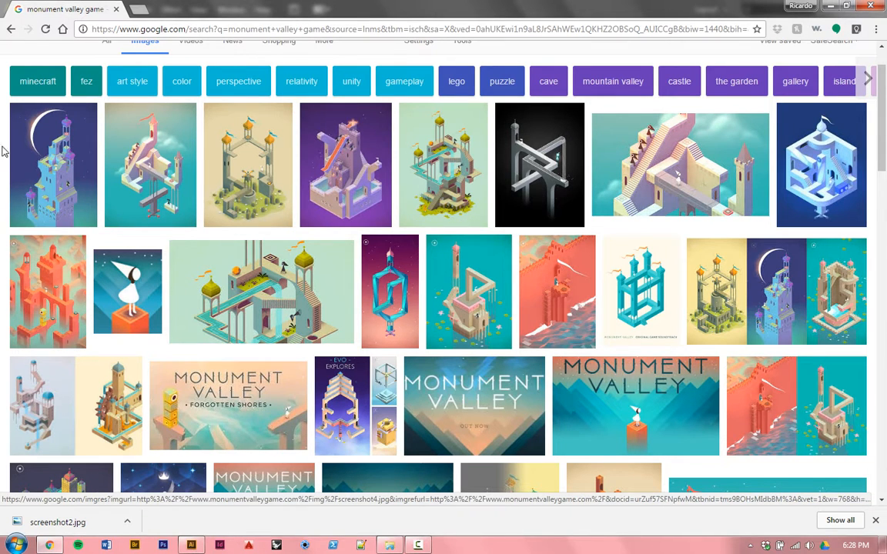
Step: Preview the pink tower castle picture, switch to Illustrator, and place screenshot2.jpg from the Desktop folder into the drawing
click(137, 132)
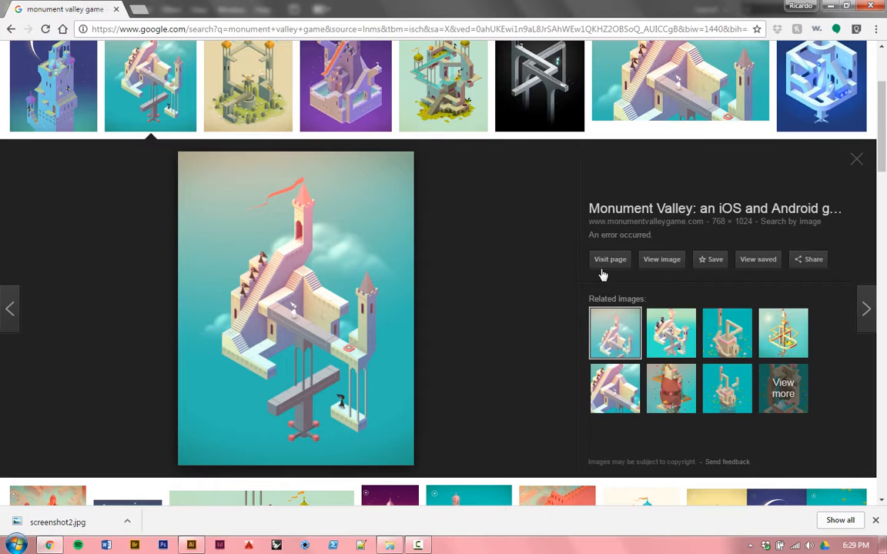
click(191, 545)
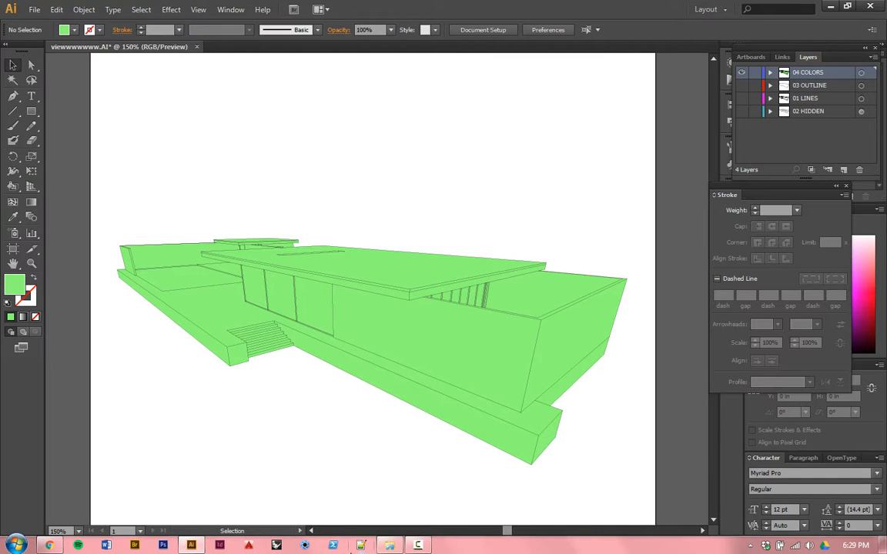
click(389, 545)
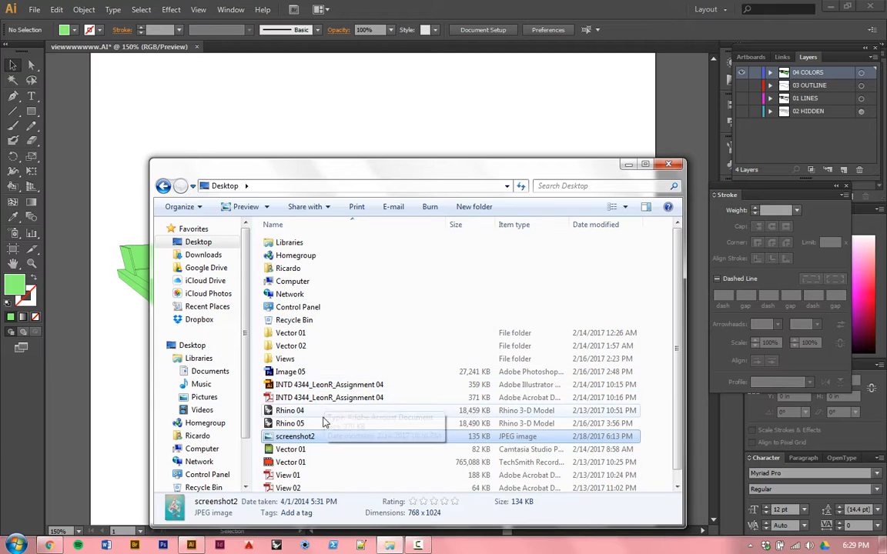
drag(324, 436, 270, 135)
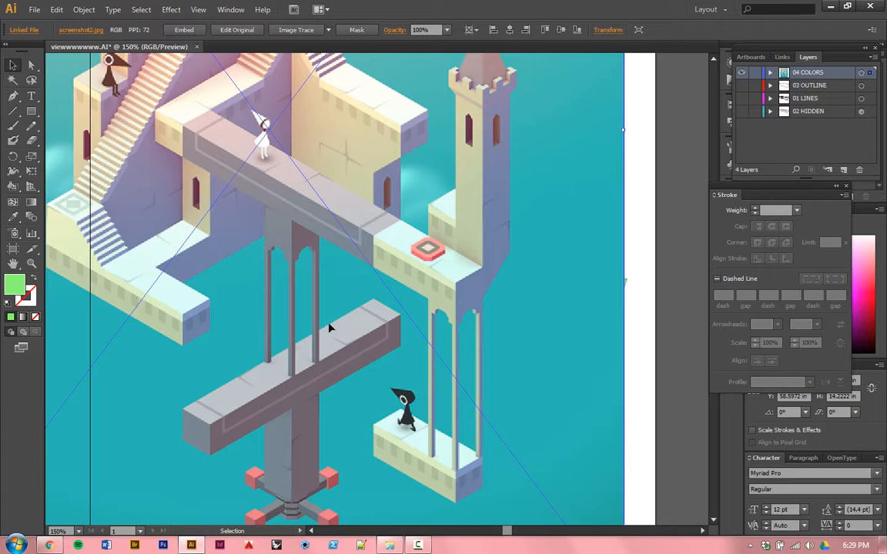
Step: Scale the placed castle image down, keep it in the artboard's upper-right corner above the house, and deselect it
scroll(329, 329, down, 4)
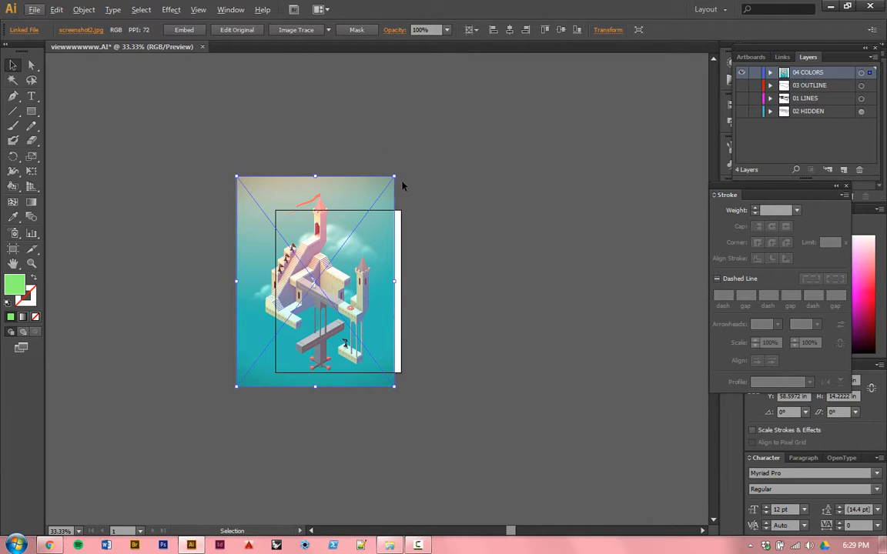
mouse_move(395, 178)
mouse_down()
mouse_move(338, 251)
mouse_move(385, 274)
mouse_move(398, 249)
mouse_move(381, 251)
mouse_up()
click(360, 291)
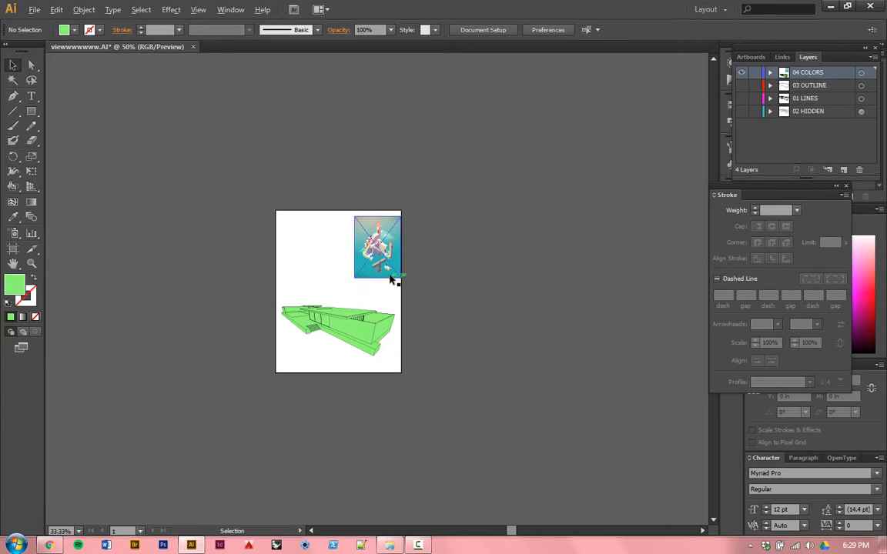
scroll(392, 279, up, 3)
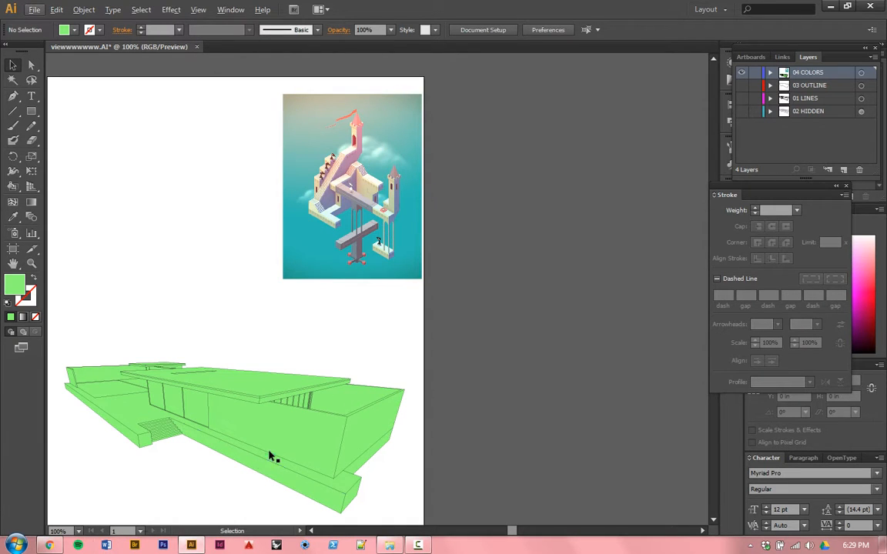
Step: Fill the house's large front wall with the mauve sampled from the shaded wall beside the castle's stairs using the Eyedropper
scroll(252, 453, up, 2)
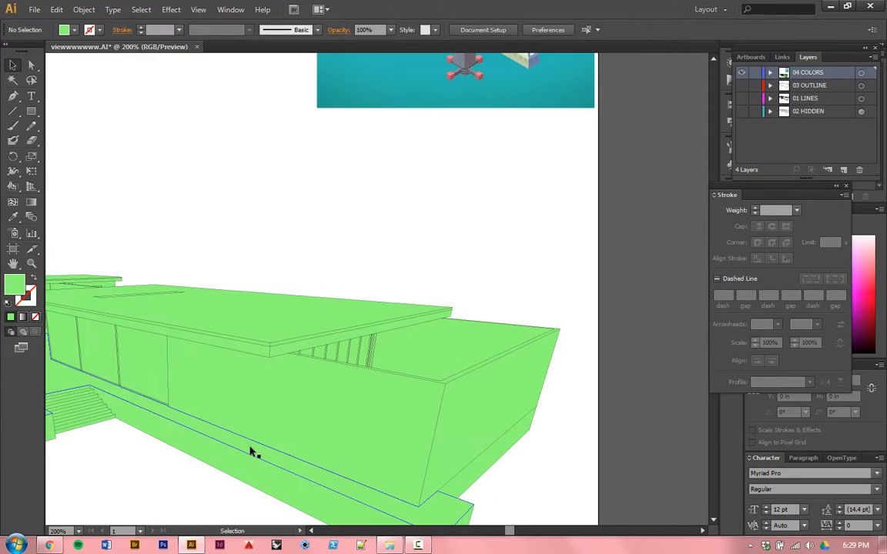
click(295, 422)
scroll(305, 419, up, 2)
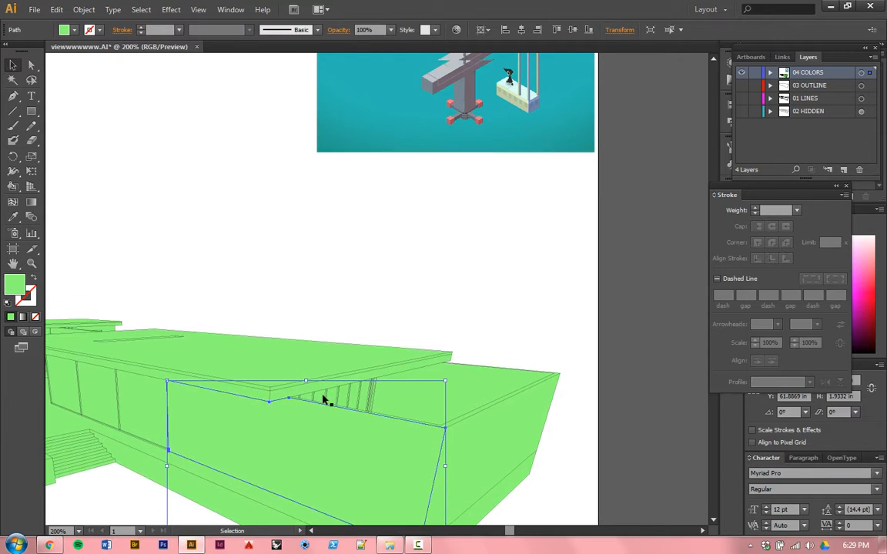
scroll(364, 360, up, 7)
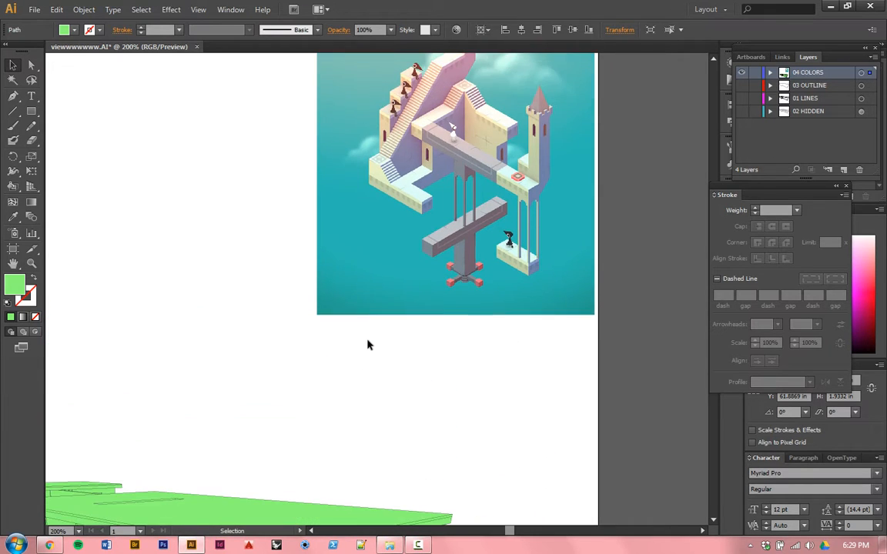
key(i)
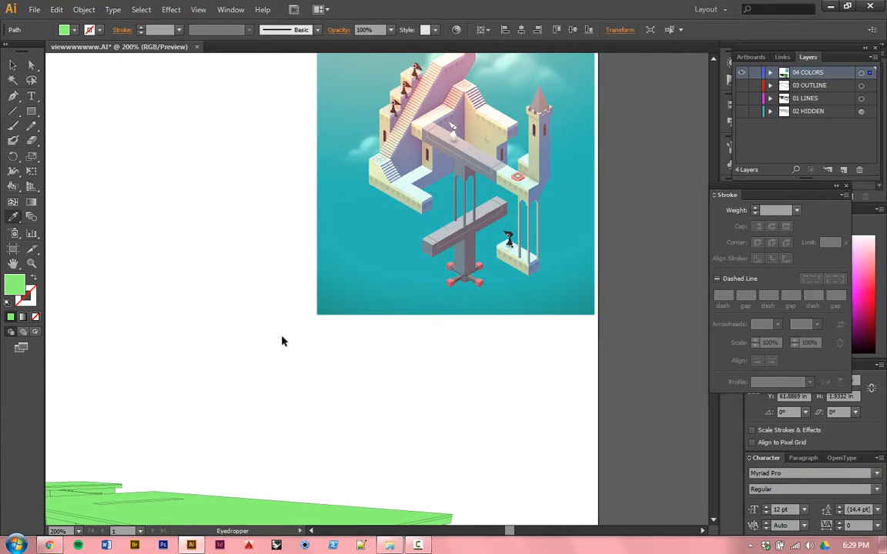
scroll(256, 338, up, 4)
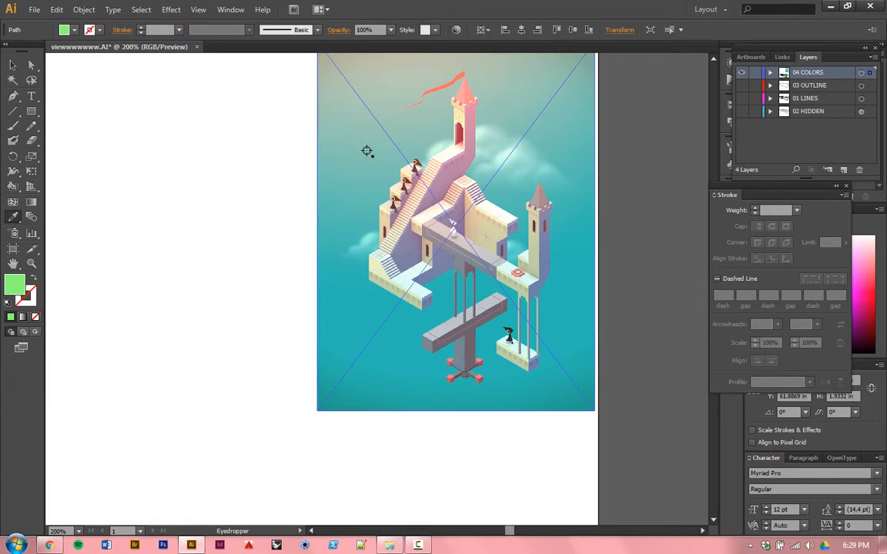
click(453, 171)
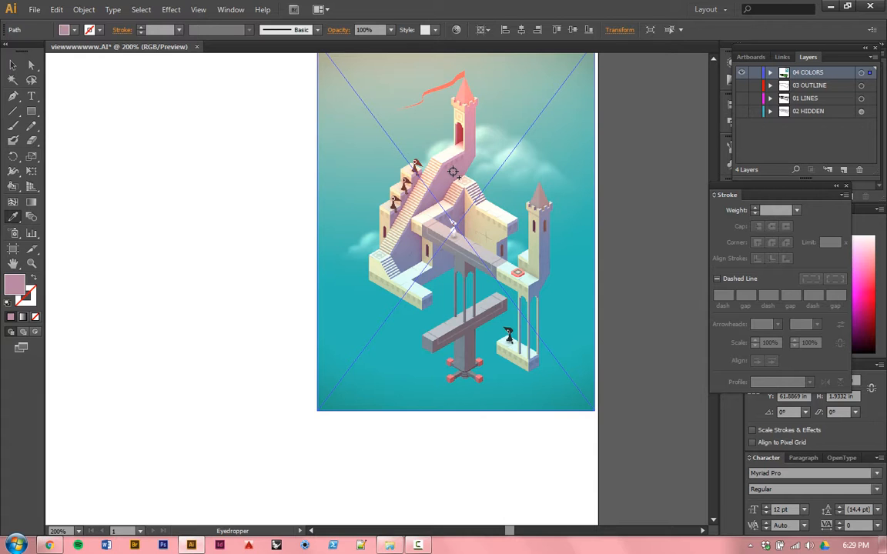
Step: Apply the front wall's mauve fill to the long front faces of the base on both sides of the stairs
scroll(452, 171, down, 10)
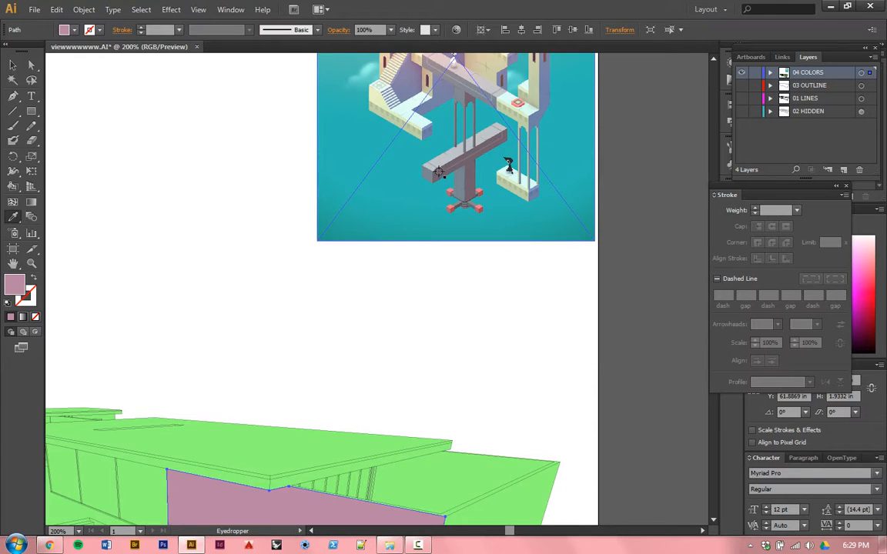
scroll(432, 195, down, 4)
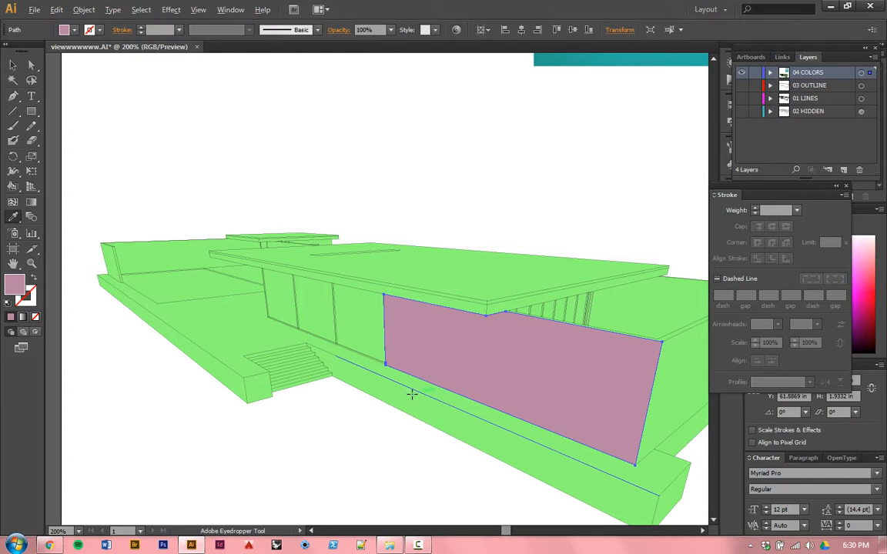
alt+click(363, 381)
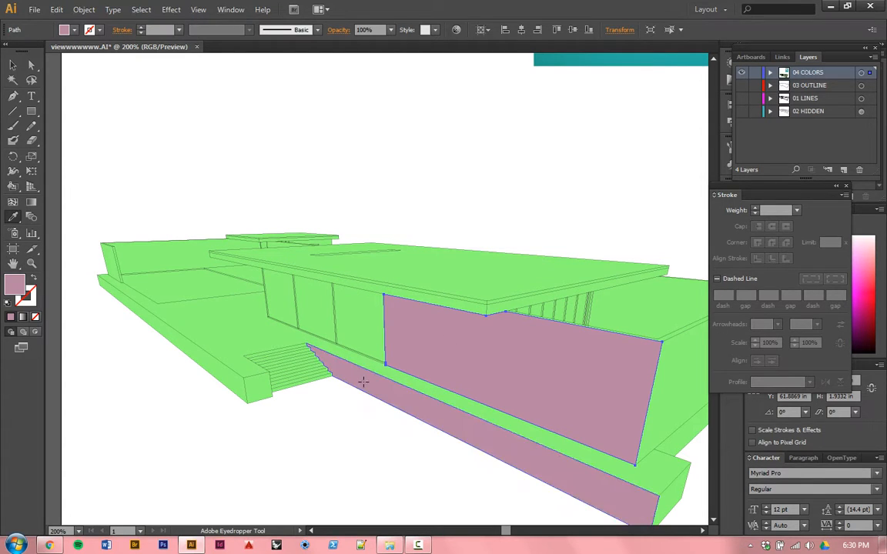
alt+click(203, 357)
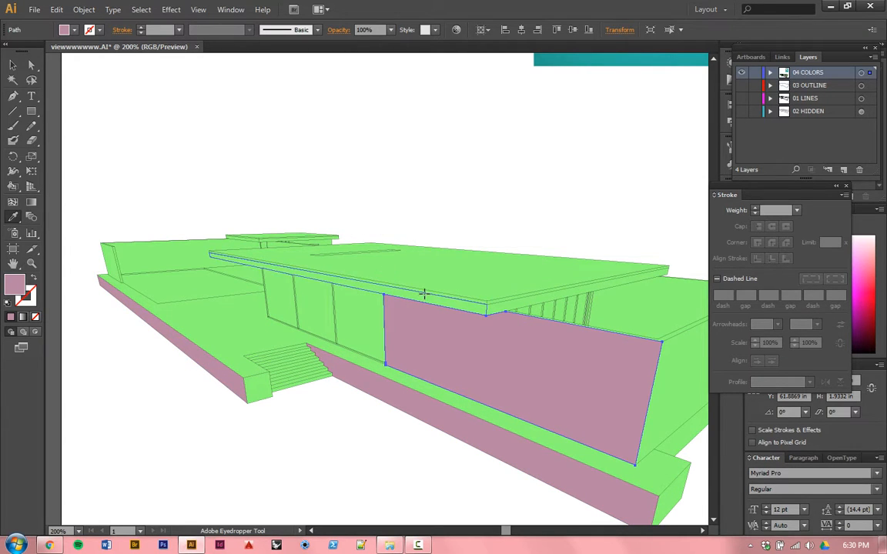
Step: Apply the same mauve fill to both strips of the main roof's long front edge
alt+scroll(428, 289, up, 3)
alt+click(451, 313)
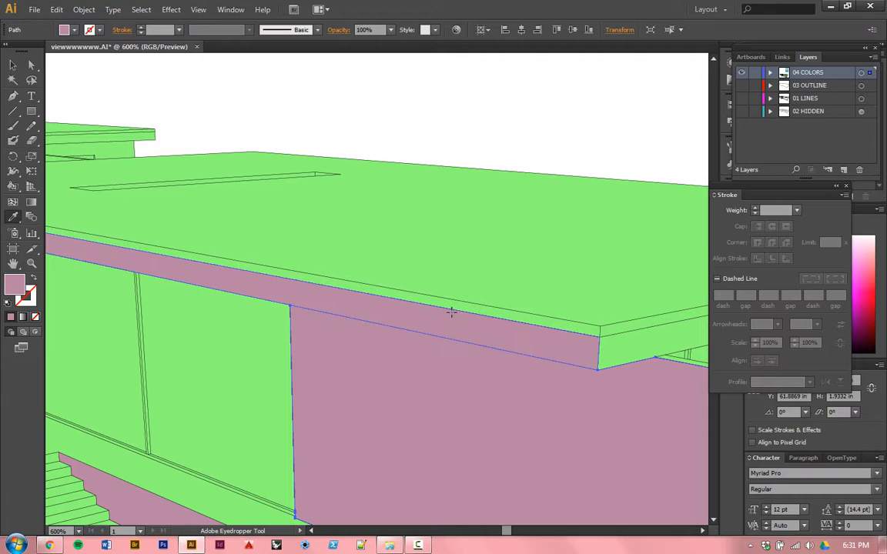
alt+click(443, 302)
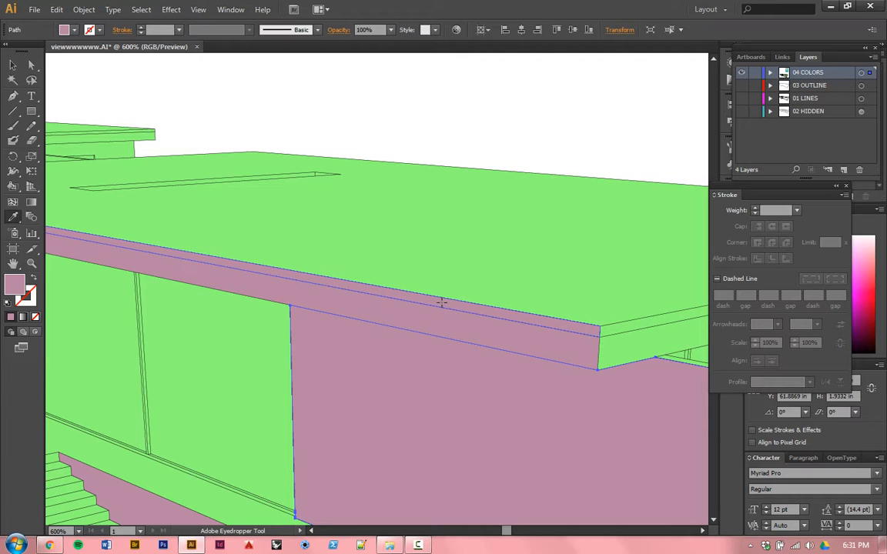
Step: Apply the mauve fill to the end of the far-left wall, the recessed wall under the small rear roof, and that roof's left edge
alt+scroll(436, 302, down, 5)
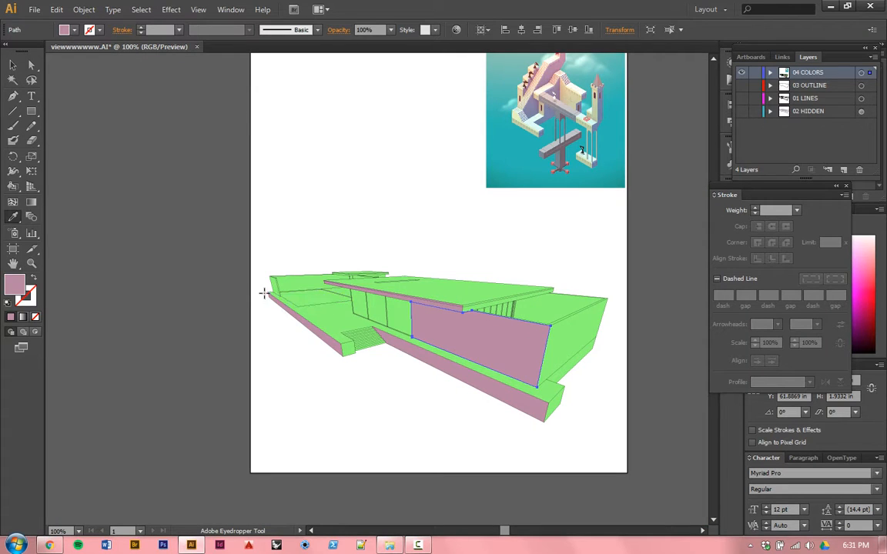
alt+scroll(271, 276, up, 6)
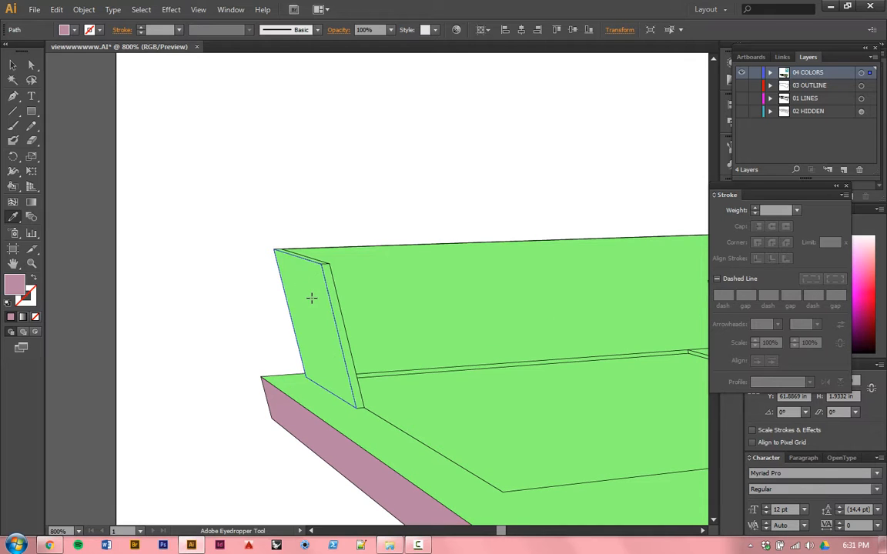
alt+click(311, 298)
alt+scroll(274, 292, down, 4)
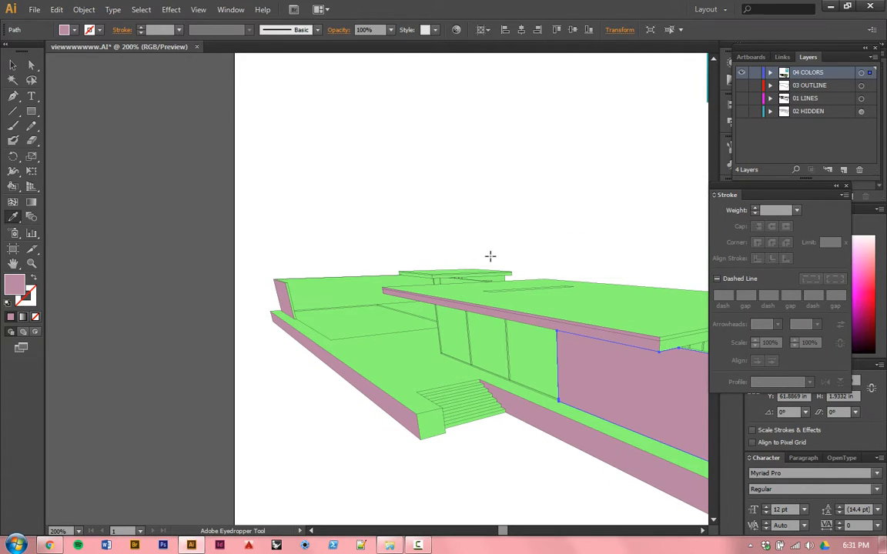
alt+scroll(400, 281, up, 5)
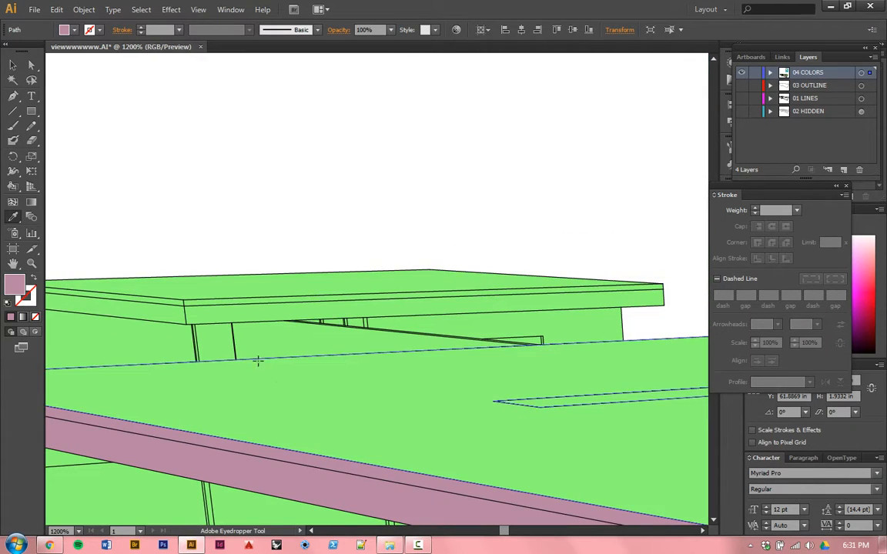
click(246, 341)
click(163, 308)
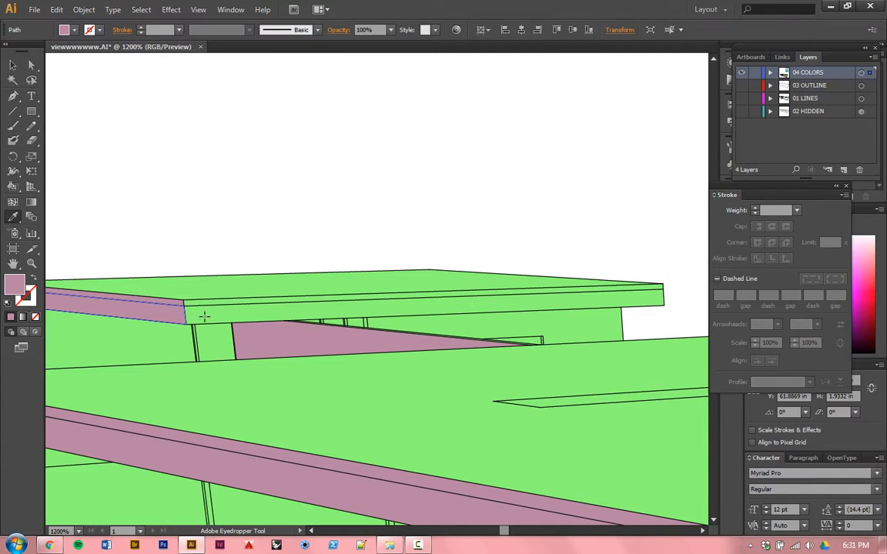
Step: Apply the mauve fill to the inner face of the wall behind the main roof's right end, and clear the selection
scroll(378, 260, down, 5)
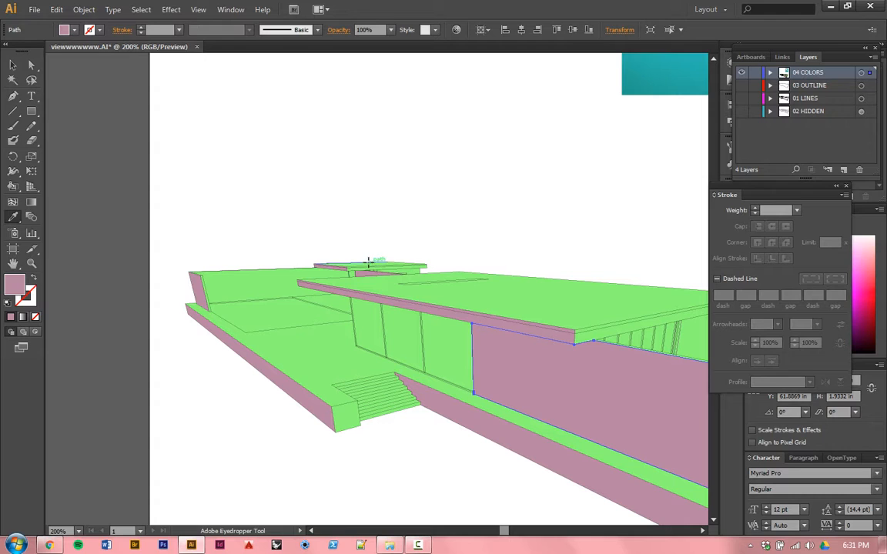
scroll(269, 319, down, 1)
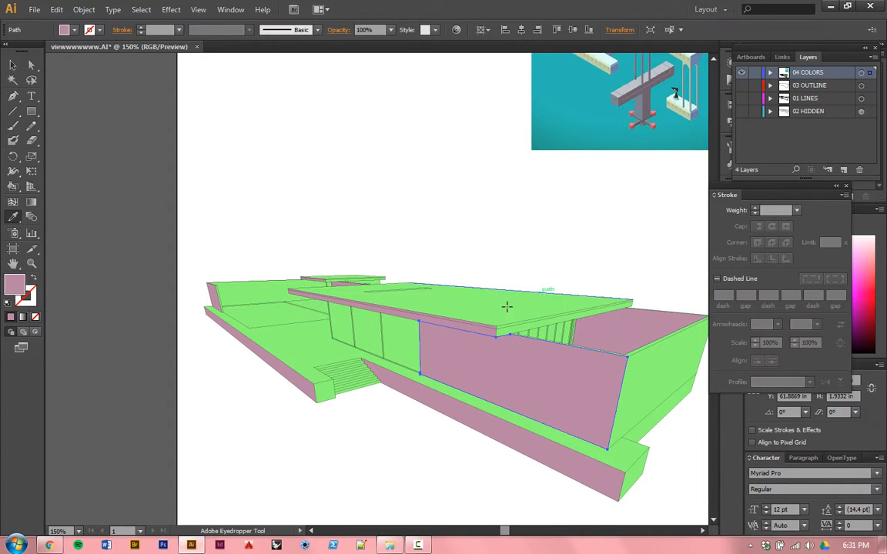
scroll(495, 308, up, 4)
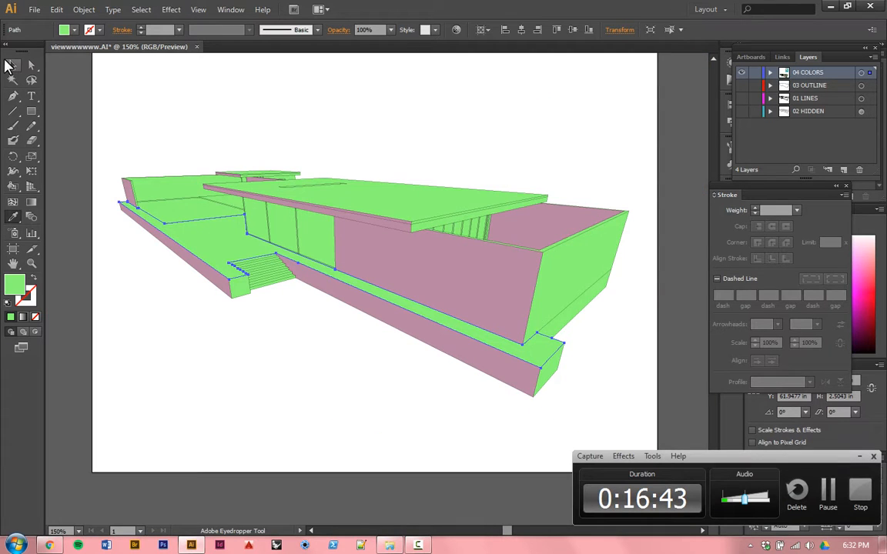
key(ctrl+a)
click(285, 114)
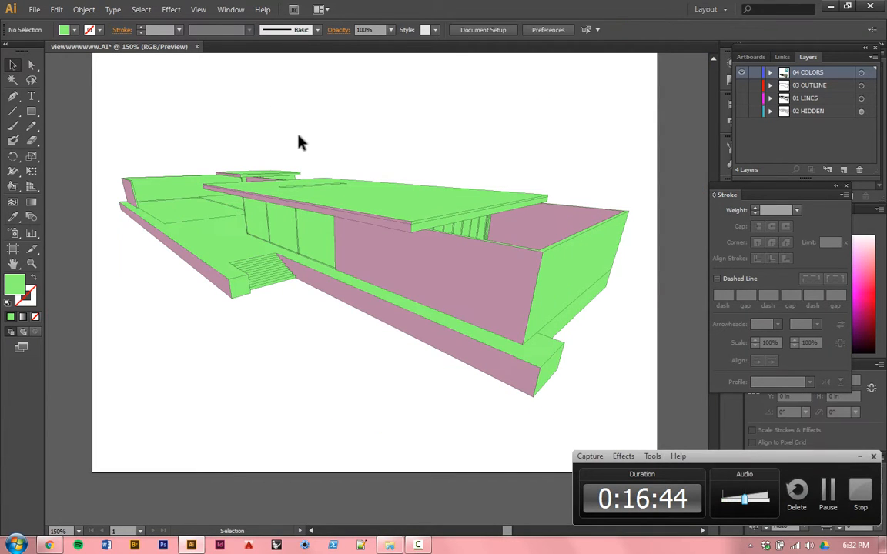
Step: Select every face that has the same fill color as the green terrace floor
drag(357, 184, 358, 259)
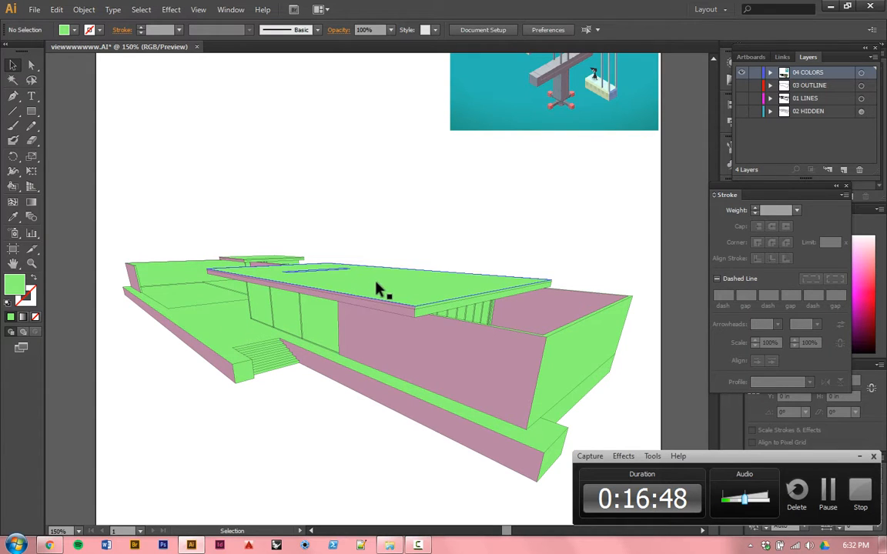
click(231, 331)
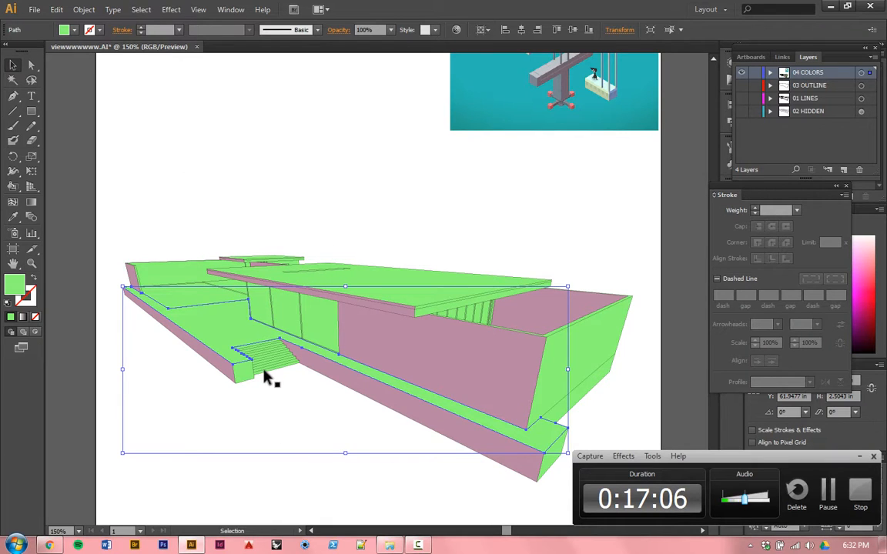
click(142, 10)
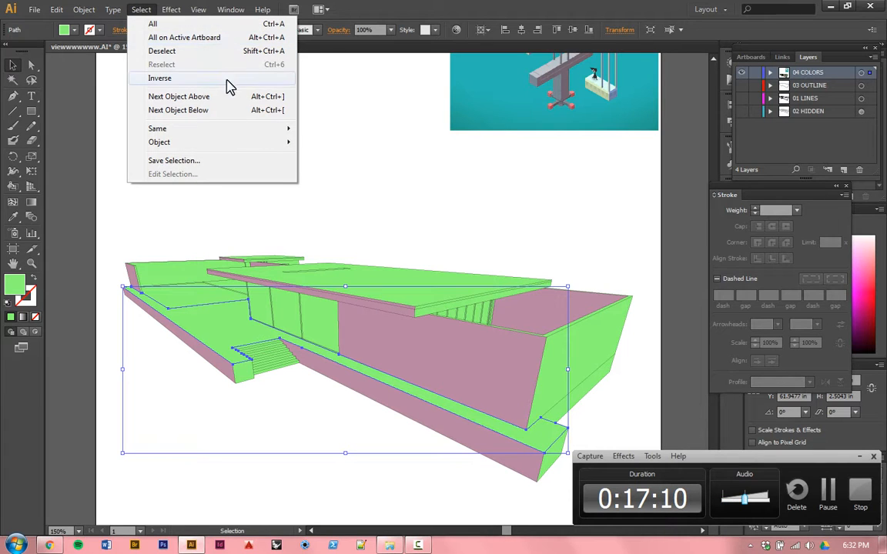
mouse_move(292, 137)
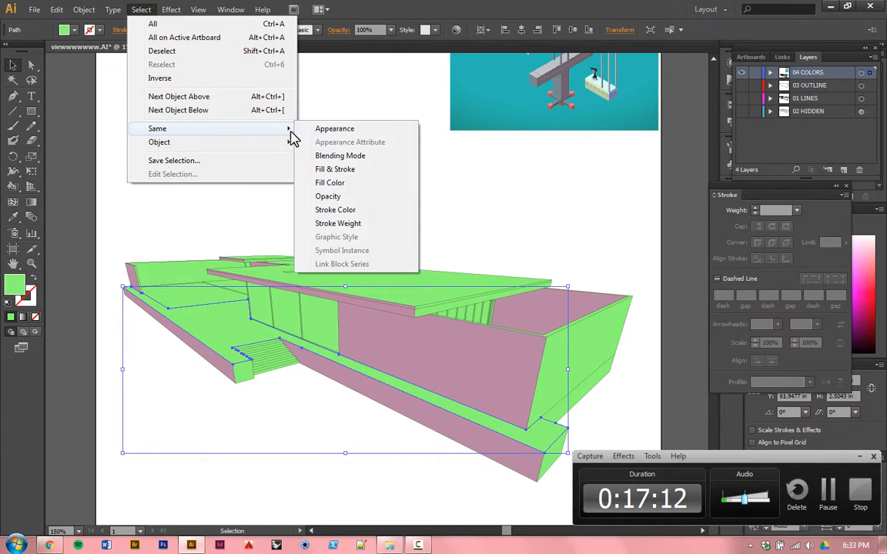
click(356, 185)
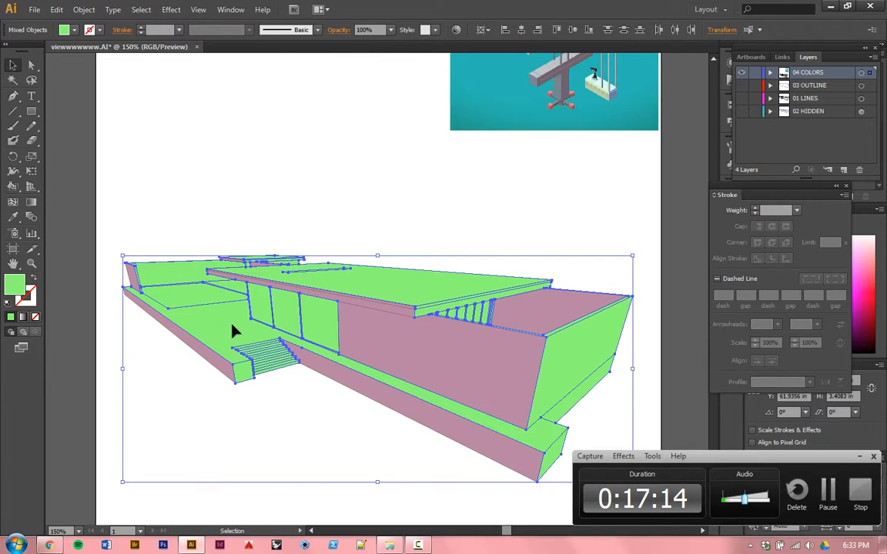
scroll(237, 353, down, 1)
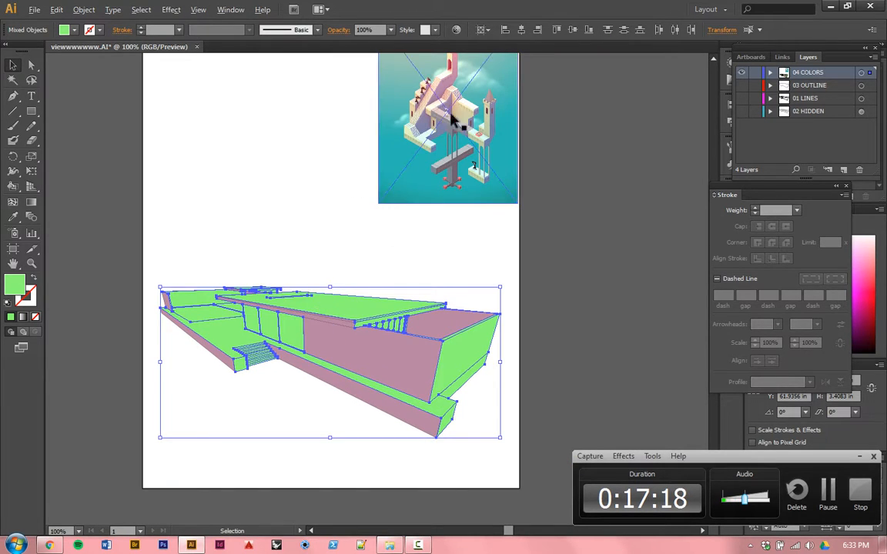
scroll(471, 81, up, 4)
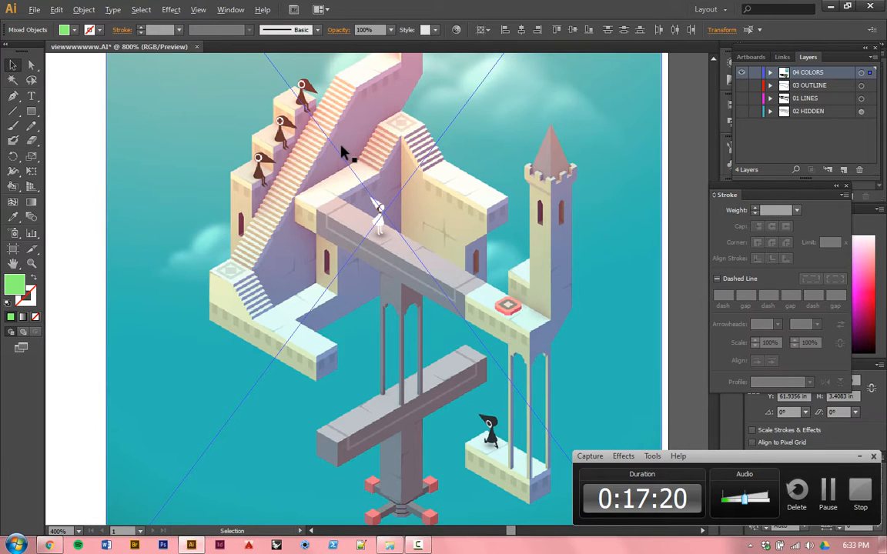
Step: Fill the selected faces with the pale cream sampled from the light walkway surface in the Monument Valley image, and clear the selection
scroll(342, 144, up, 2)
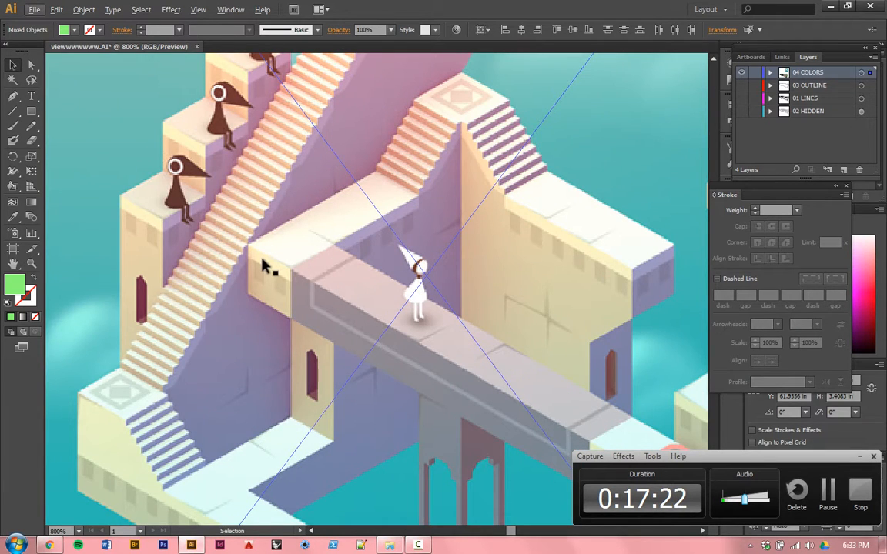
key(i)
click(349, 200)
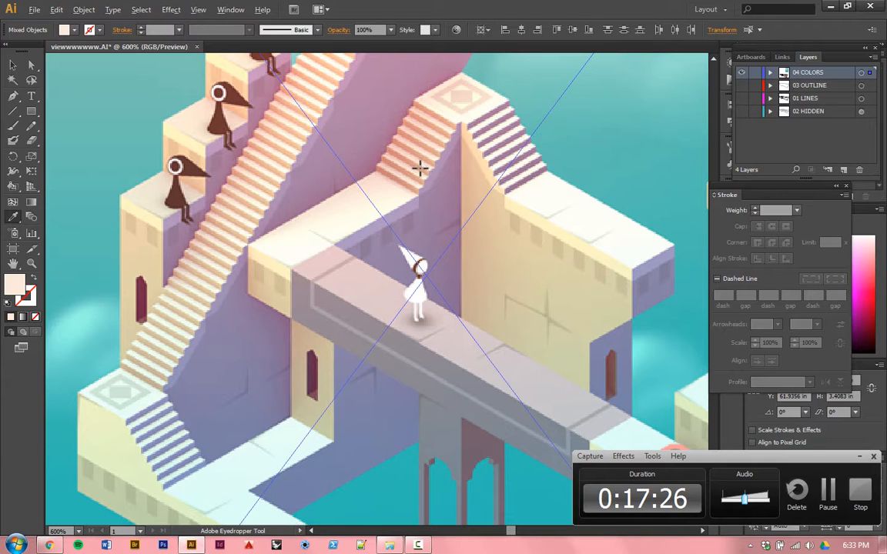
key(ctrl+1)
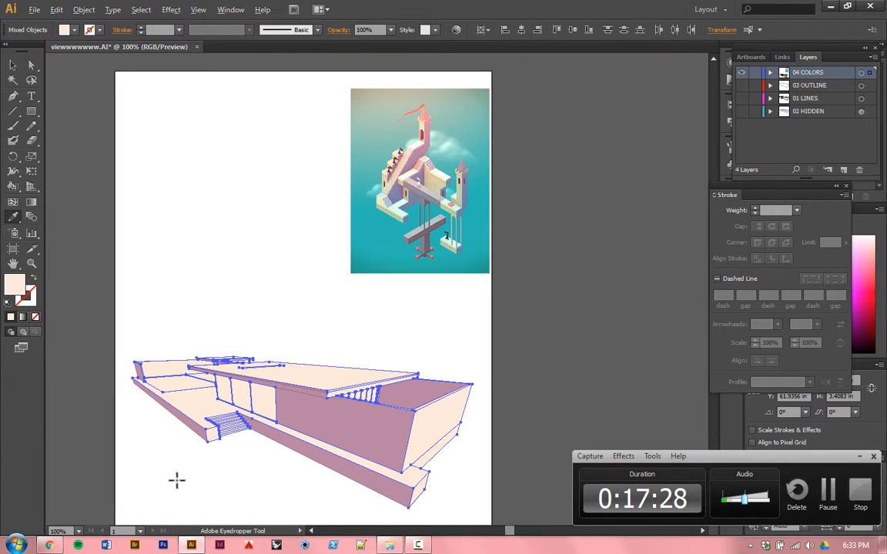
scroll(176, 481, up, 2)
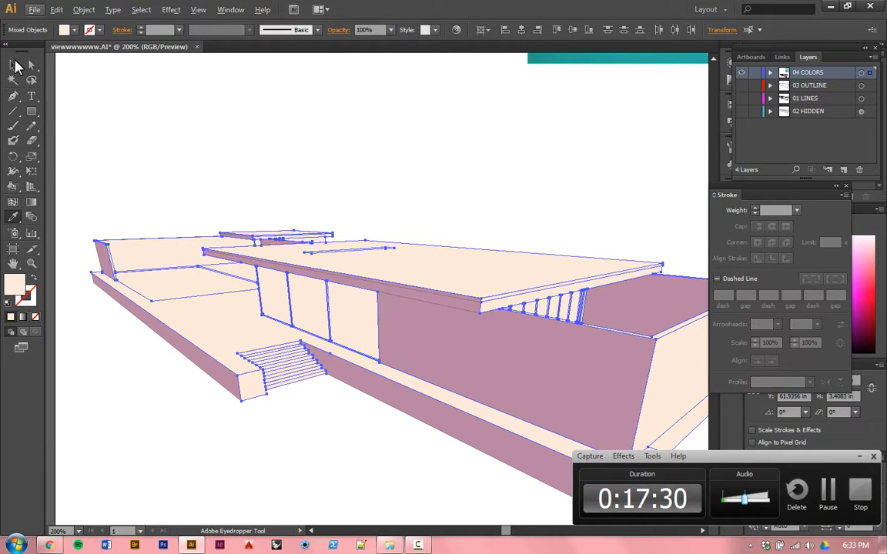
click(16, 67)
click(301, 152)
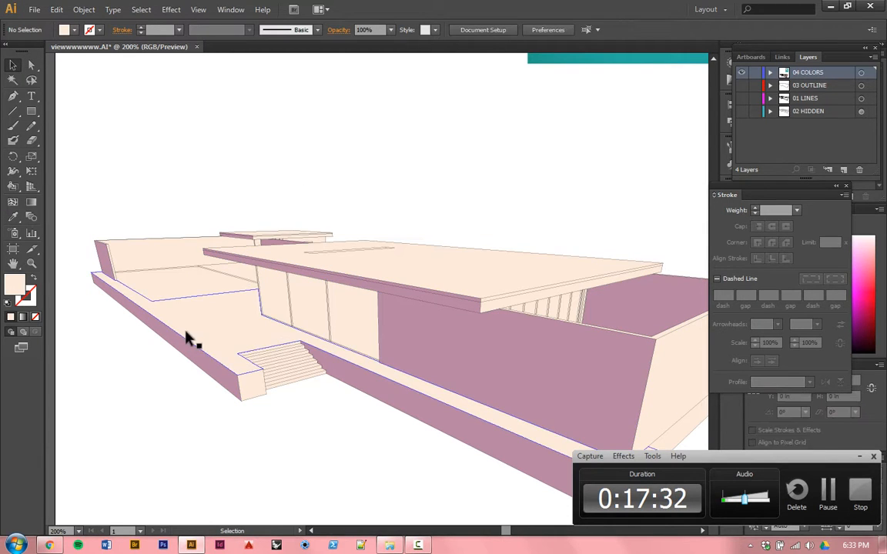
Step: Select the large end wall at the house's right side for recoloring with the Eyedropper
scroll(184, 338, down, 2)
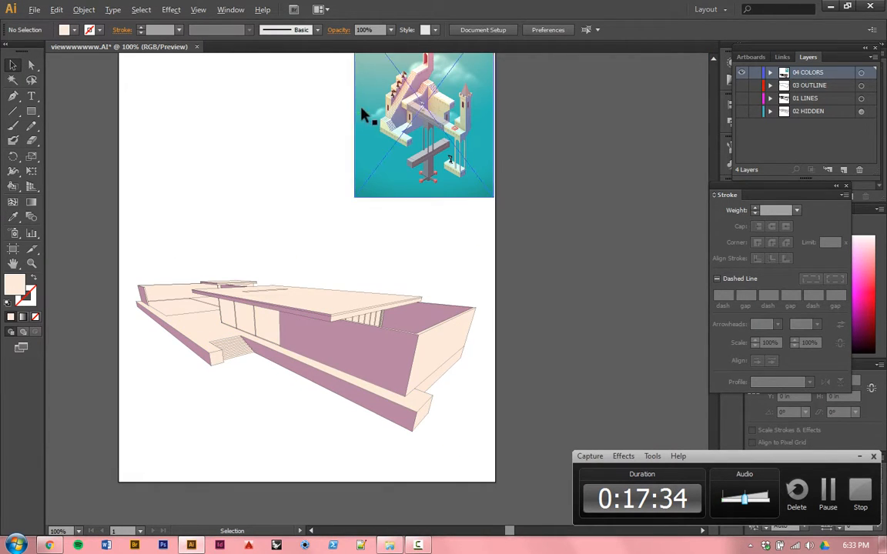
scroll(363, 115, up, 2)
scroll(389, 276, down, 1)
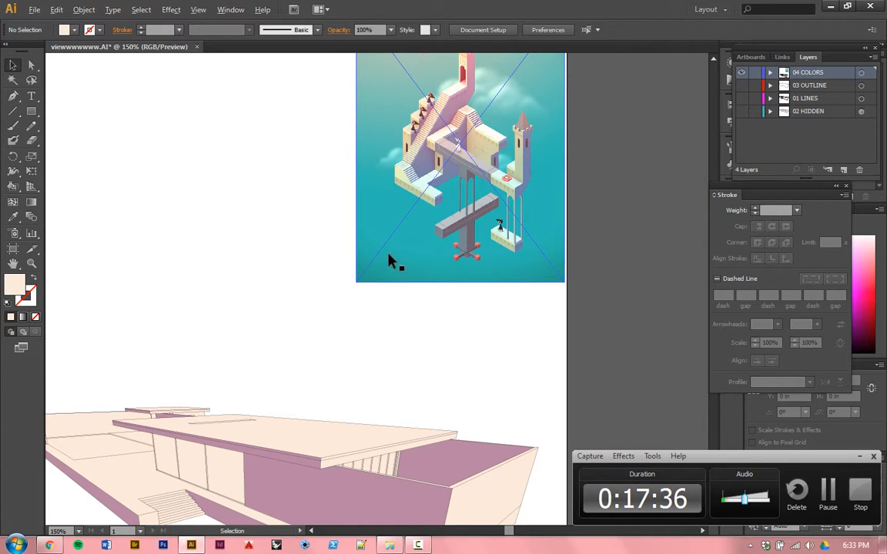
scroll(401, 235, down, 1)
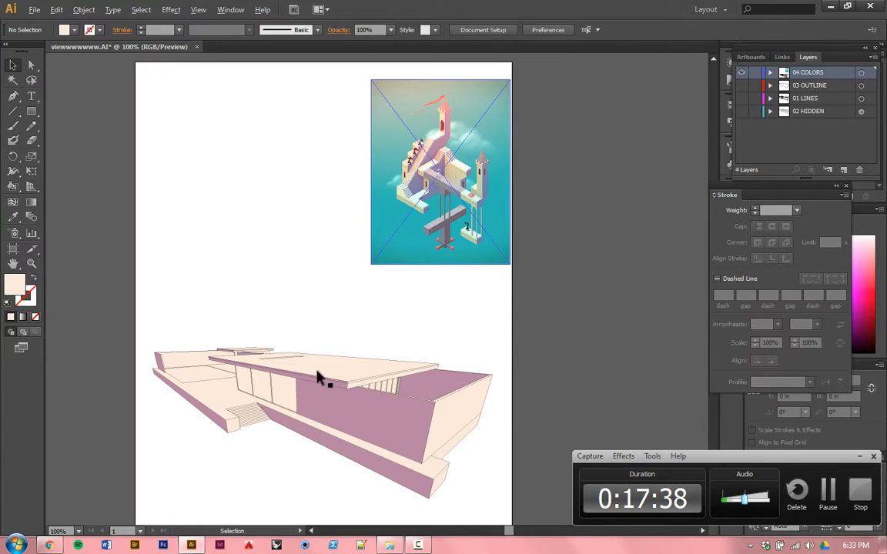
scroll(333, 498, up, 1)
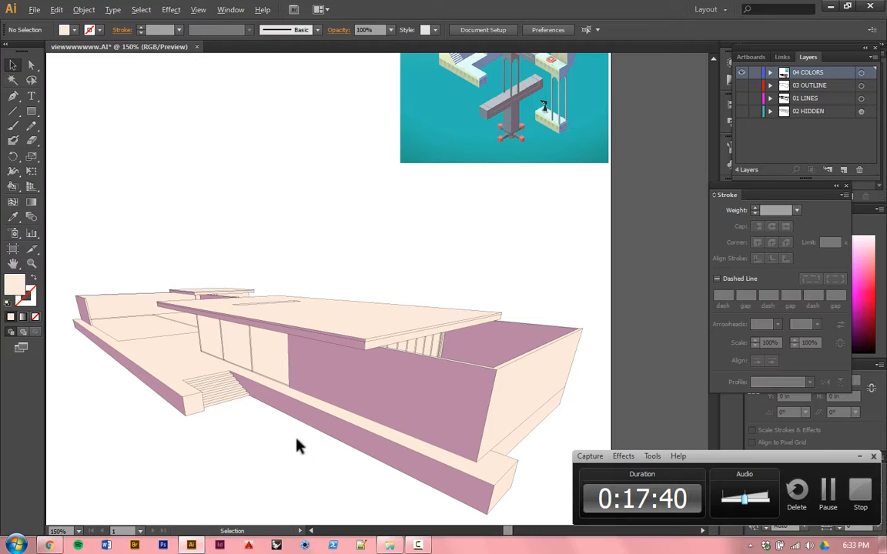
click(536, 394)
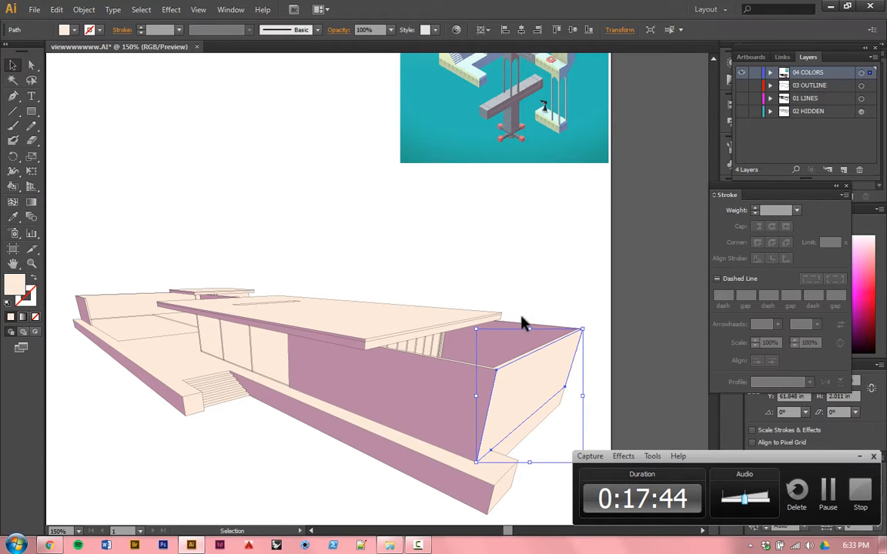
scroll(520, 321, up, 1)
scroll(518, 295, up, 3)
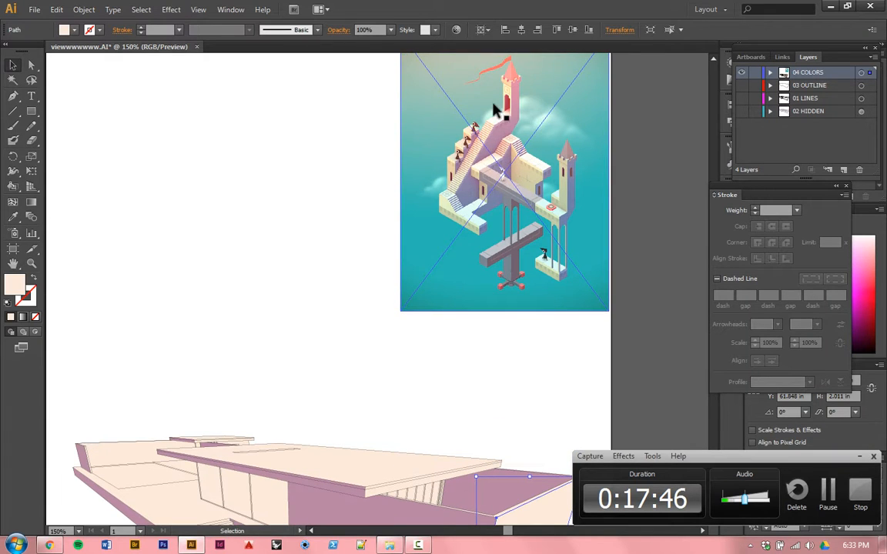
scroll(495, 117, up, 5)
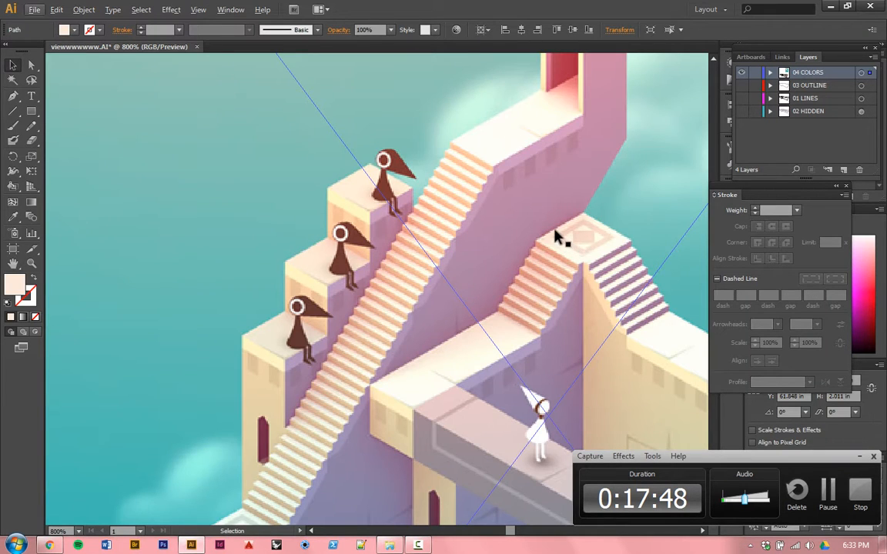
key(i)
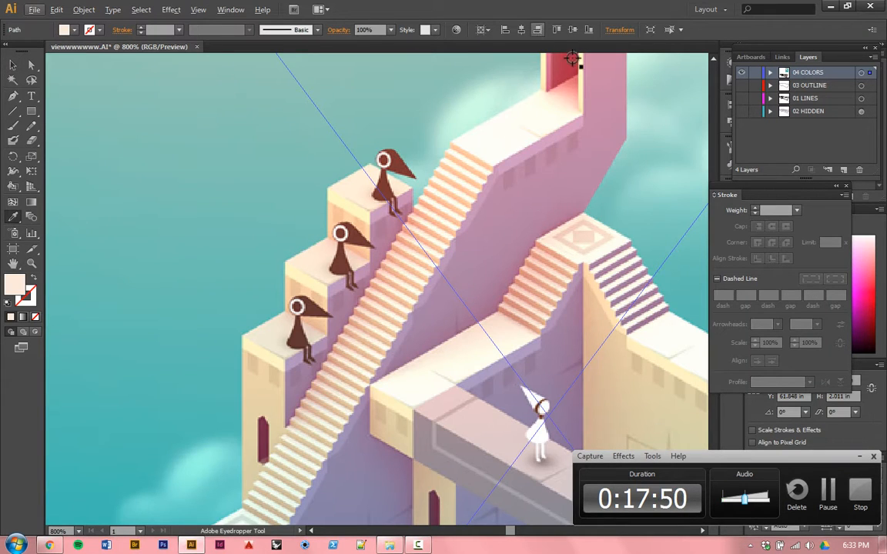
click(565, 93)
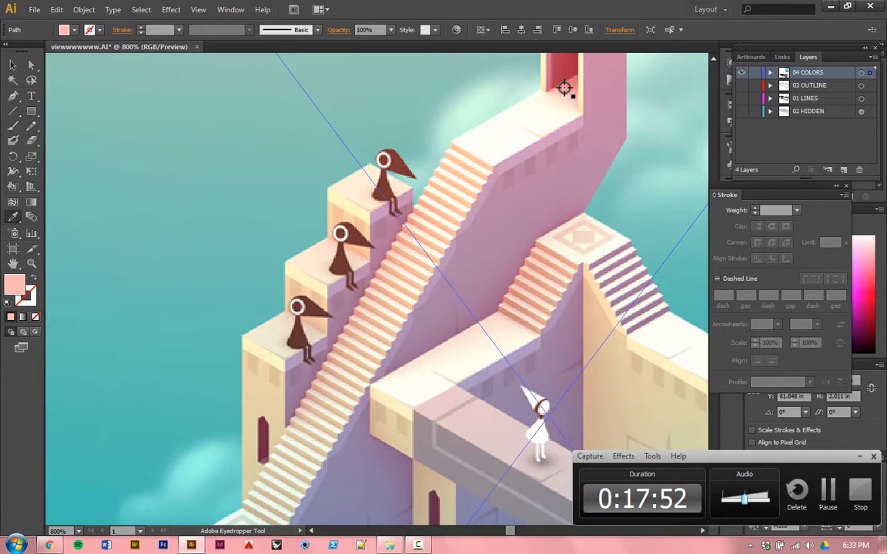
click(567, 77)
click(565, 76)
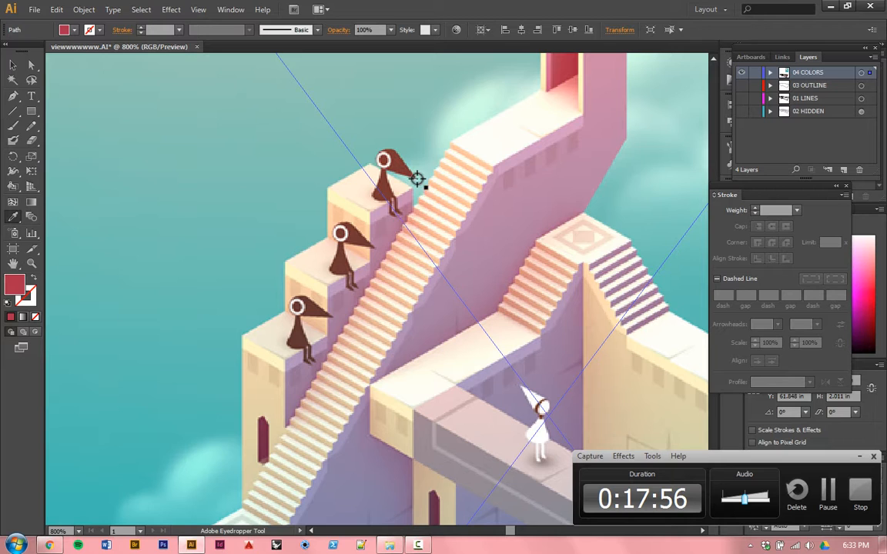
Step: Fill the selected end wall with the peach orange sampled from a stair riser beside the topmost seated figure in the image
scroll(419, 177, up, 5)
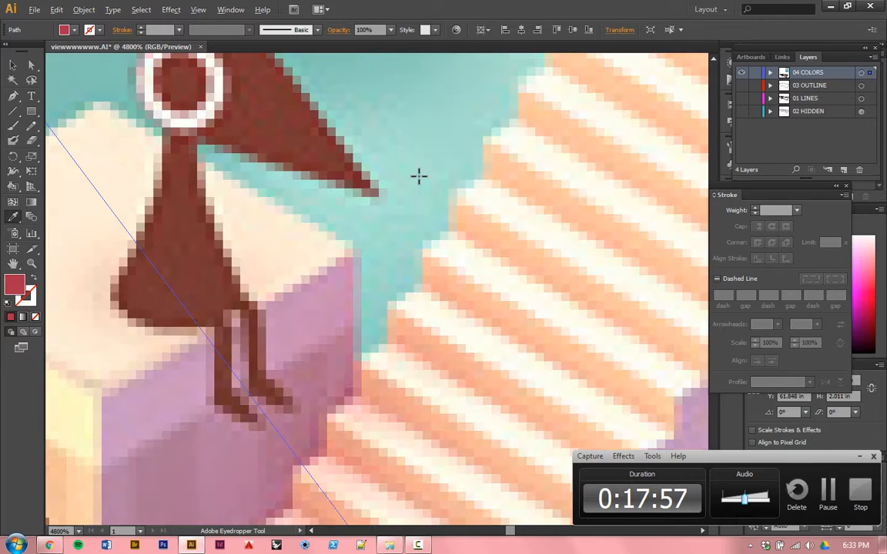
click(433, 274)
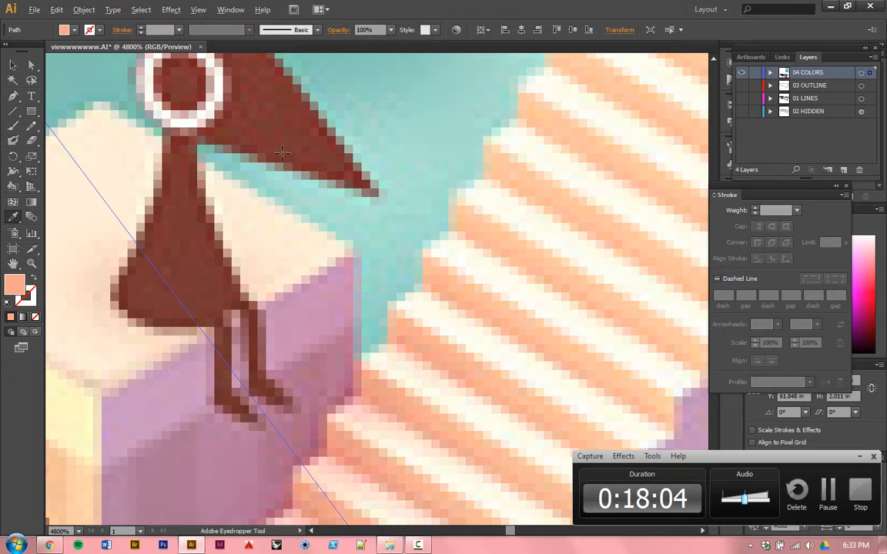
scroll(251, 136, down, 12)
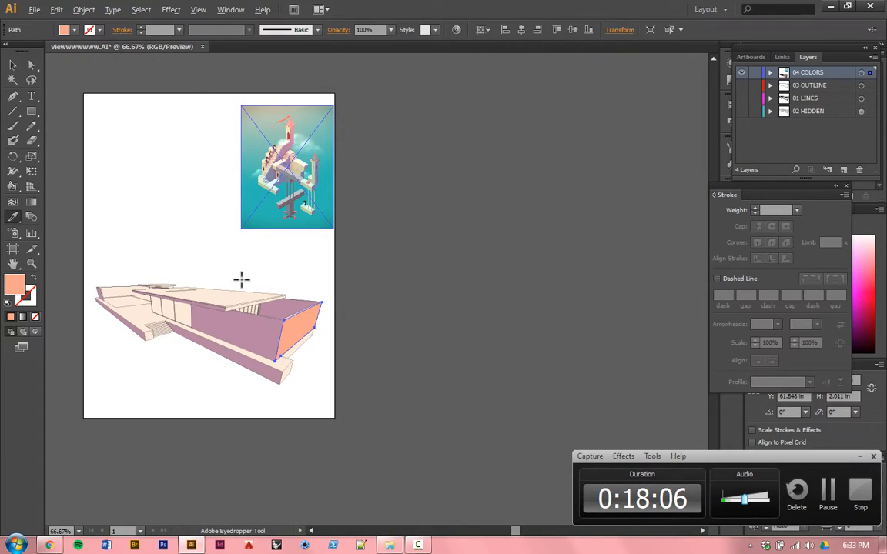
Step: Apply the same peach fill to the terrace's right end face, the strip under the end wall, and the main roof's right edge strips
scroll(204, 346, up, 3)
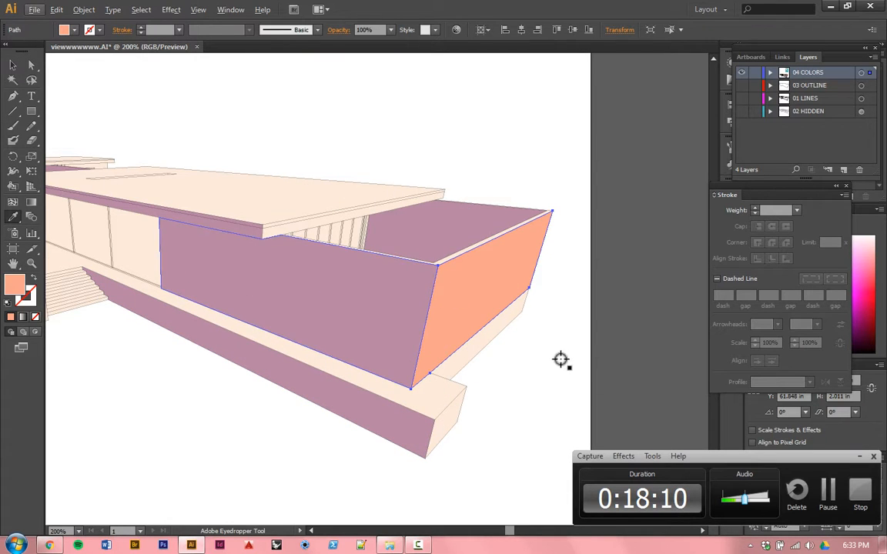
alt+click(440, 431)
alt+click(454, 367)
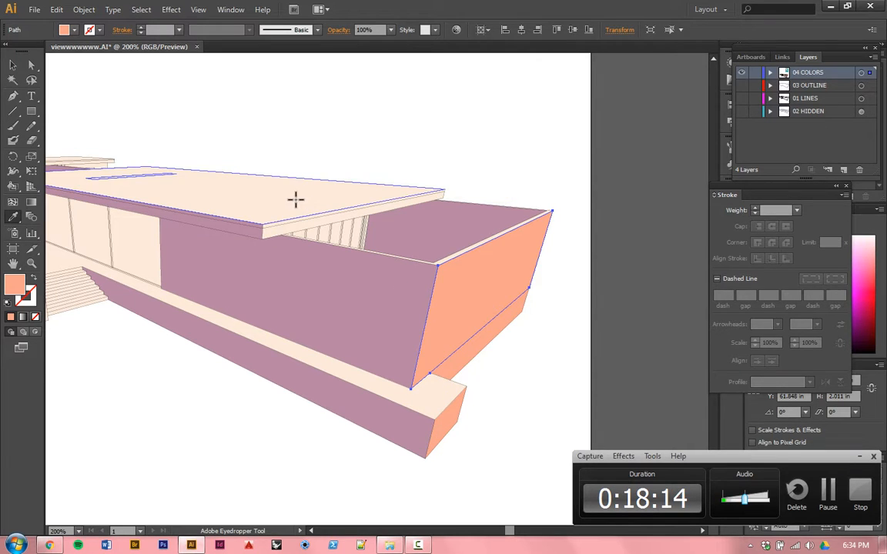
scroll(295, 199, up, 4)
alt+click(254, 328)
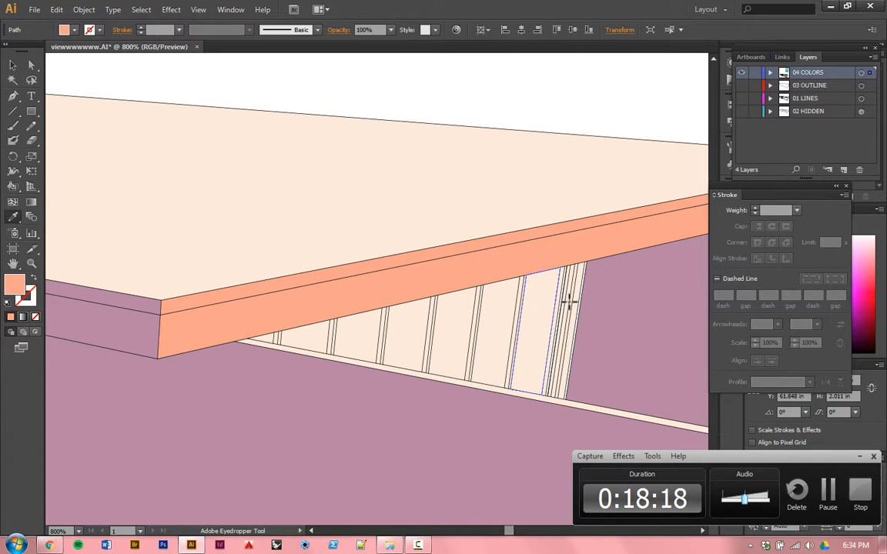
Step: Apply the peach fill to the narrow right-hand faces of three tall mullions in the window under the roof's right edge
scroll(579, 282, up, 4)
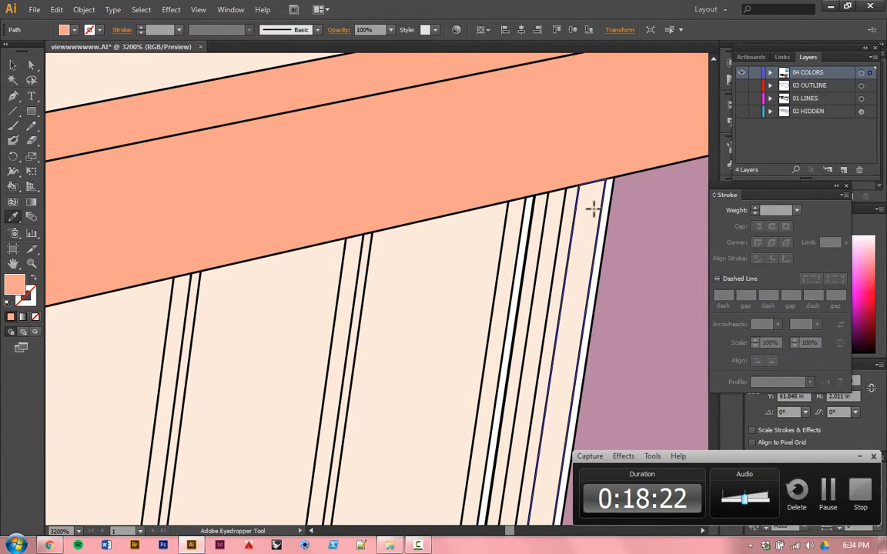
scroll(585, 215, down, 3)
scroll(478, 258, up, 3)
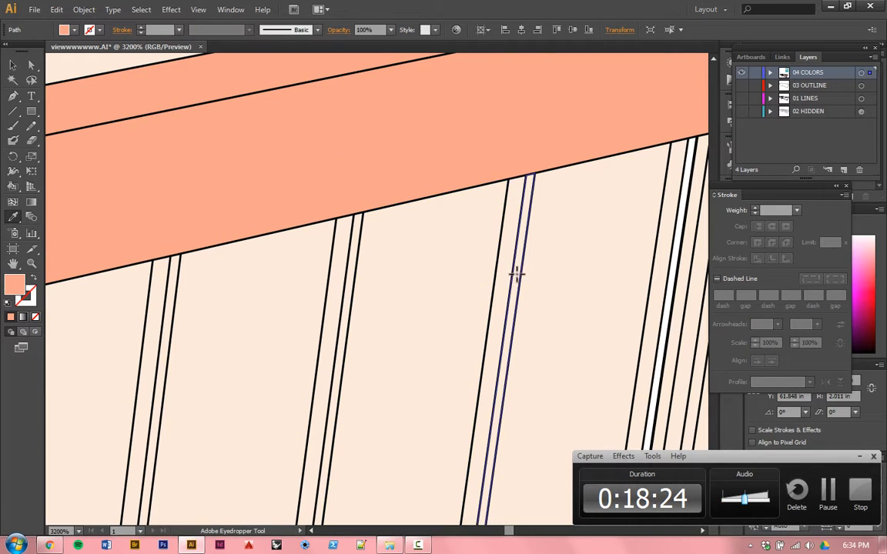
click(517, 268)
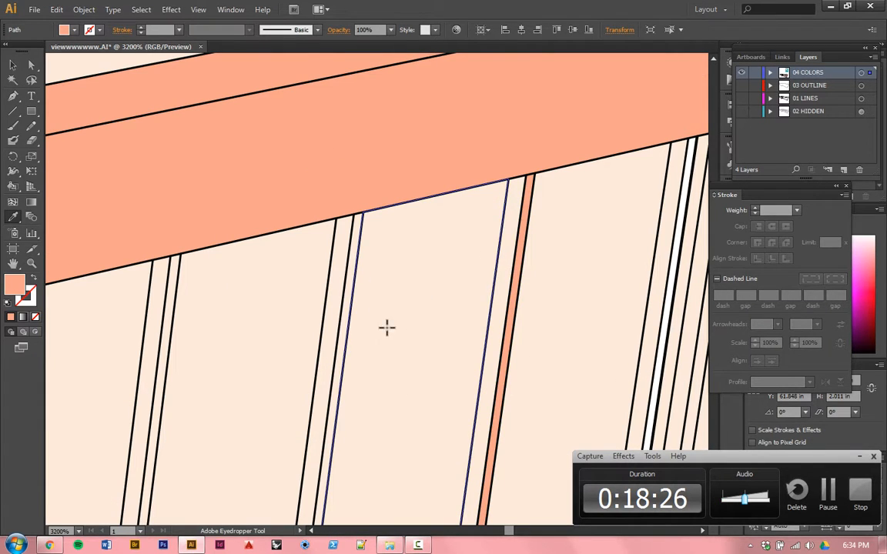
click(350, 279)
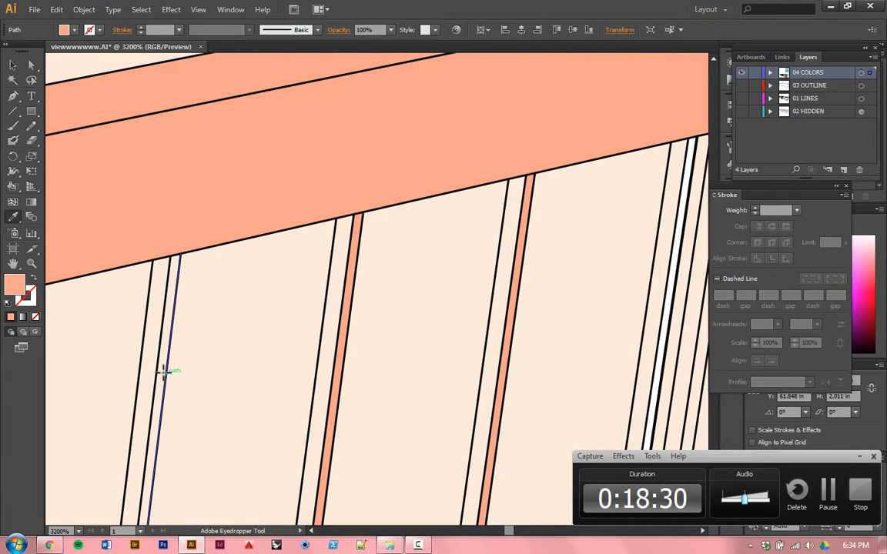
click(162, 363)
Step: Apply the peach fill to the narrow right-hand faces of the next two shorter mullions toward the roof's front corner
scroll(454, 284, down, 4)
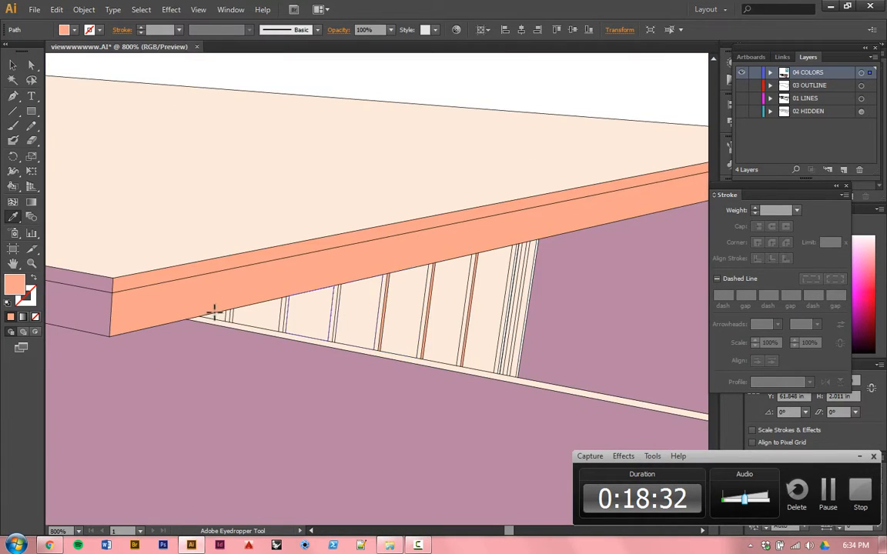
scroll(215, 308, up, 3)
scroll(584, 273, up, 1)
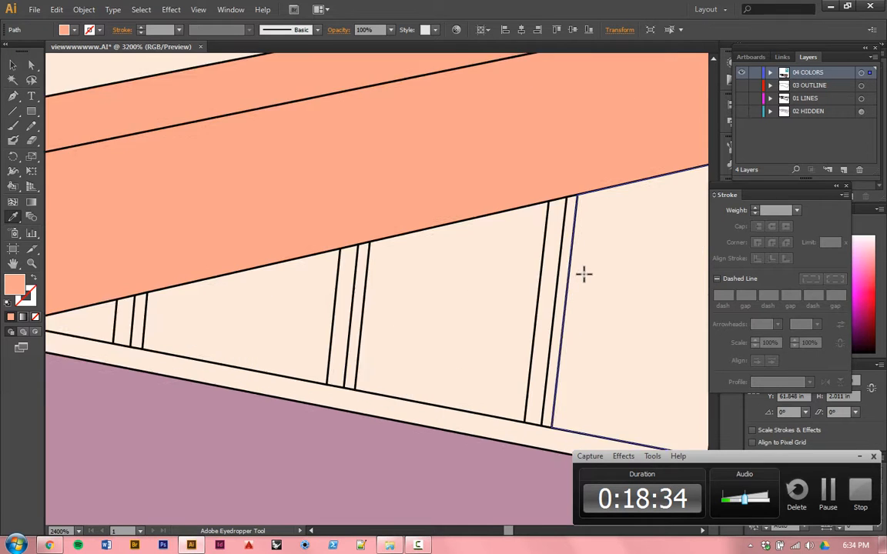
scroll(585, 273, up, 1)
alt+click(512, 327)
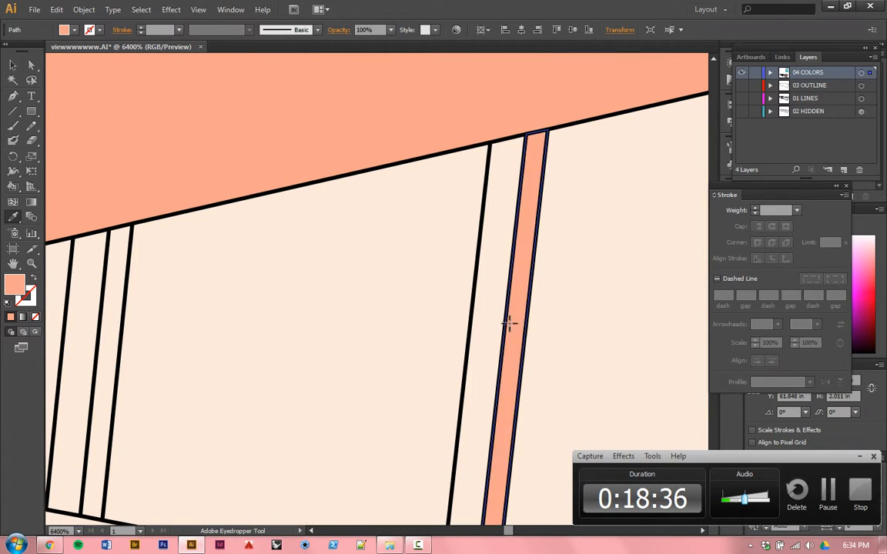
scroll(508, 324, down, 3)
scroll(282, 304, up, 2)
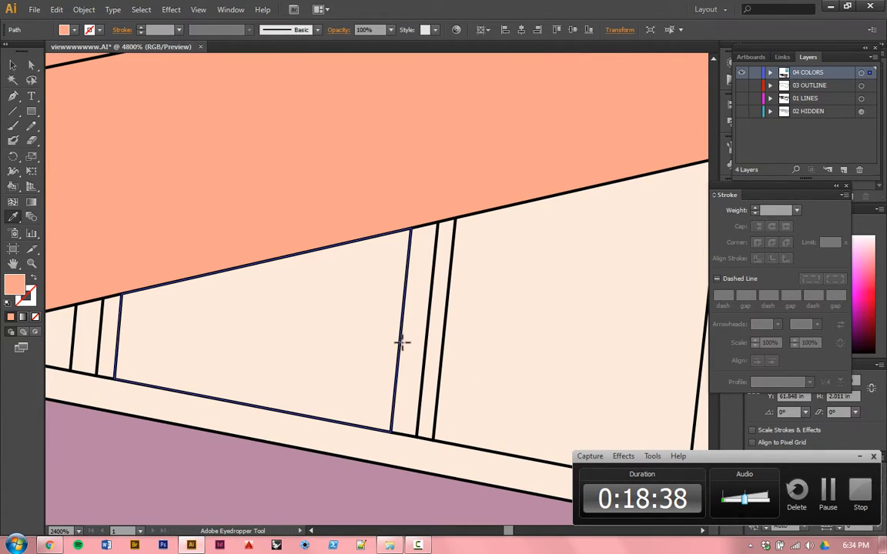
click(429, 348)
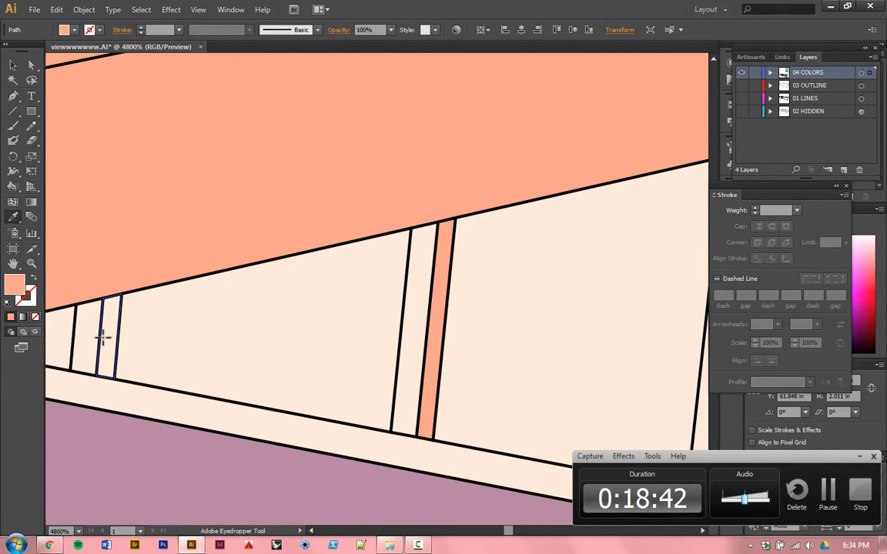
Step: Apply the peach fill to the large front window's bottom inner strip in the rightmost pane and the right mullion's adjoining side face
scroll(461, 254, down, 9)
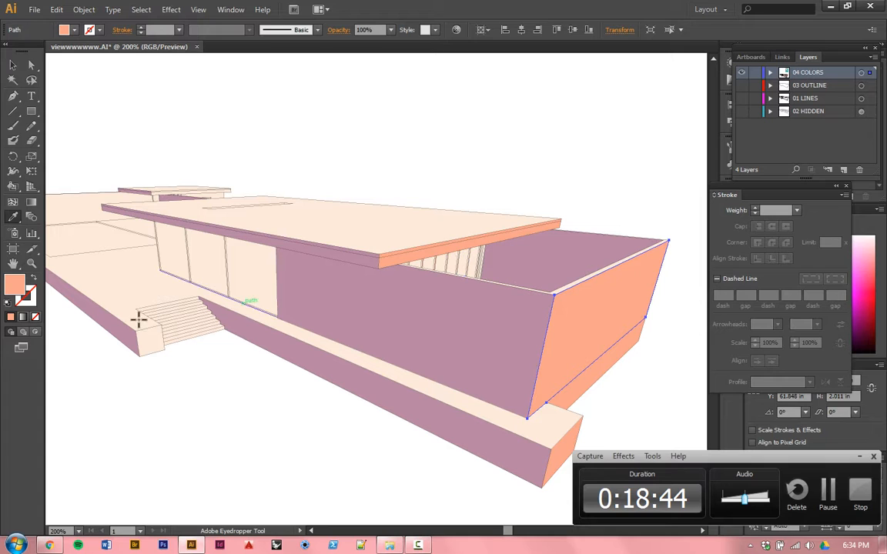
scroll(108, 267, up, 4)
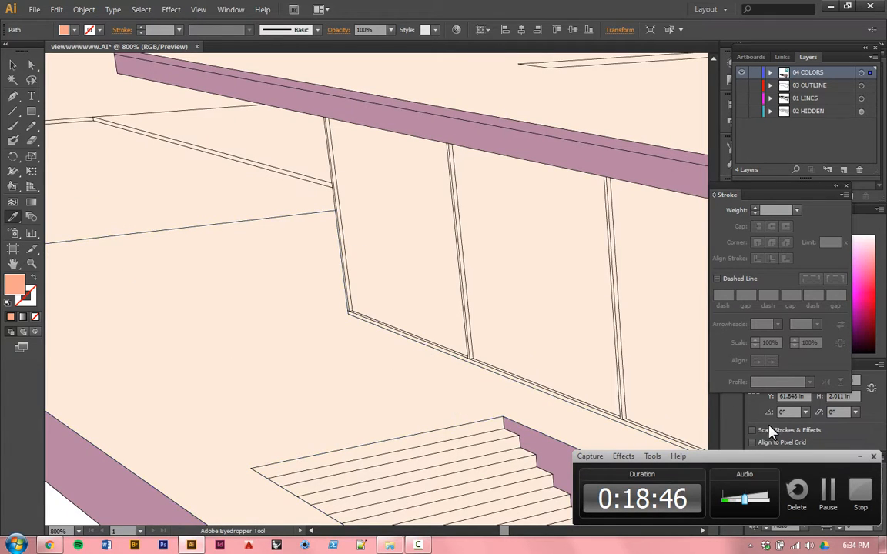
scroll(630, 420, up, 4)
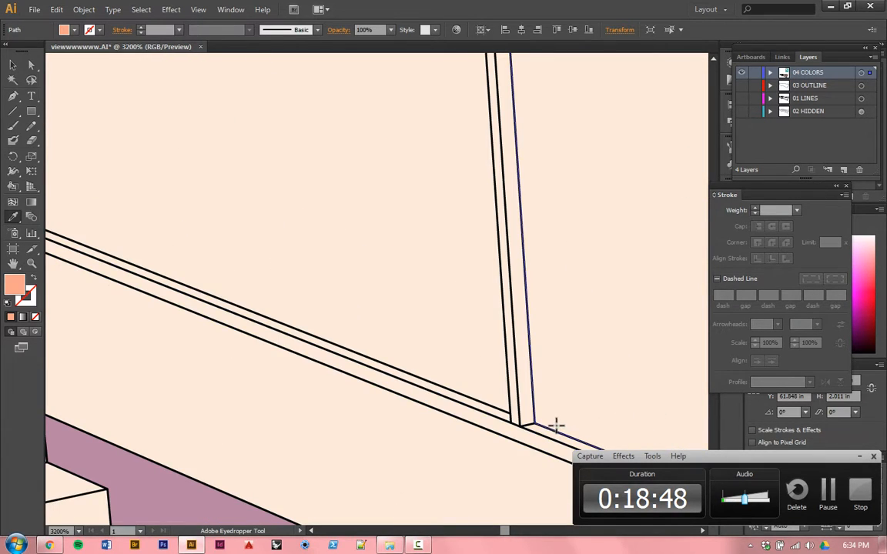
alt+click(536, 427)
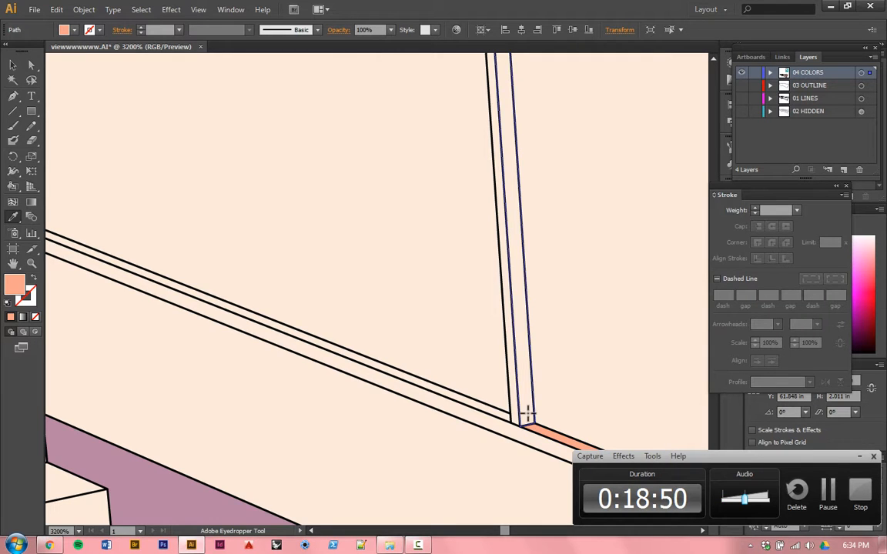
alt+click(528, 416)
Step: Apply the peach fill to the front window's middle and left mullion side faces and the bottom inner strips of those two panes
scroll(528, 415, down, 4)
scroll(334, 300, up, 3)
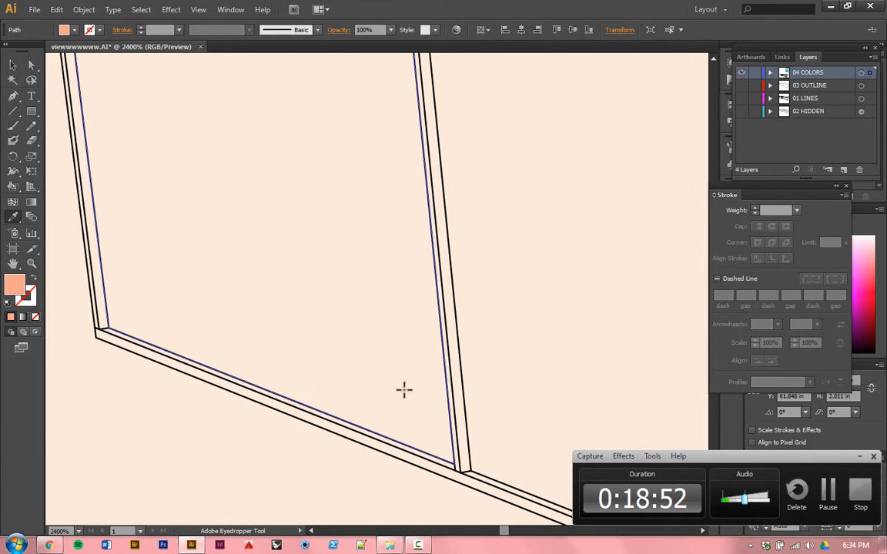
alt+click(475, 477)
alt+click(463, 465)
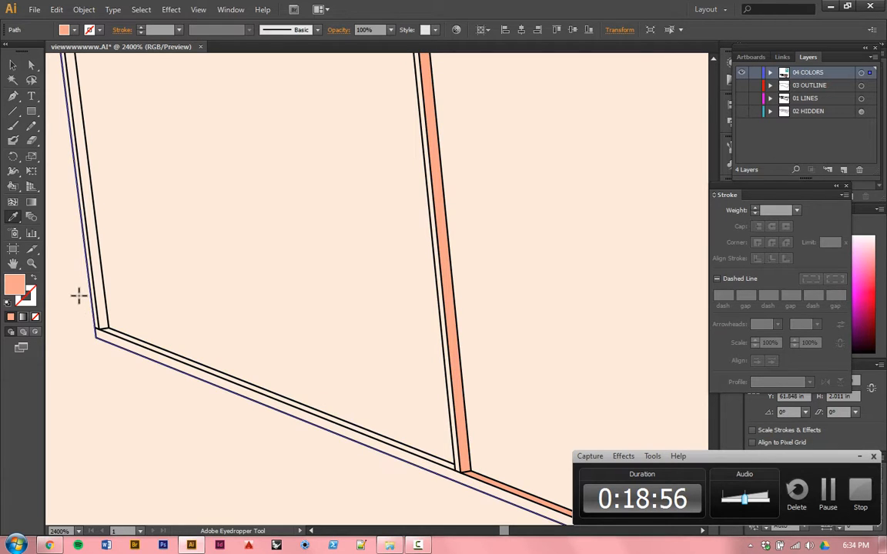
alt+click(101, 320)
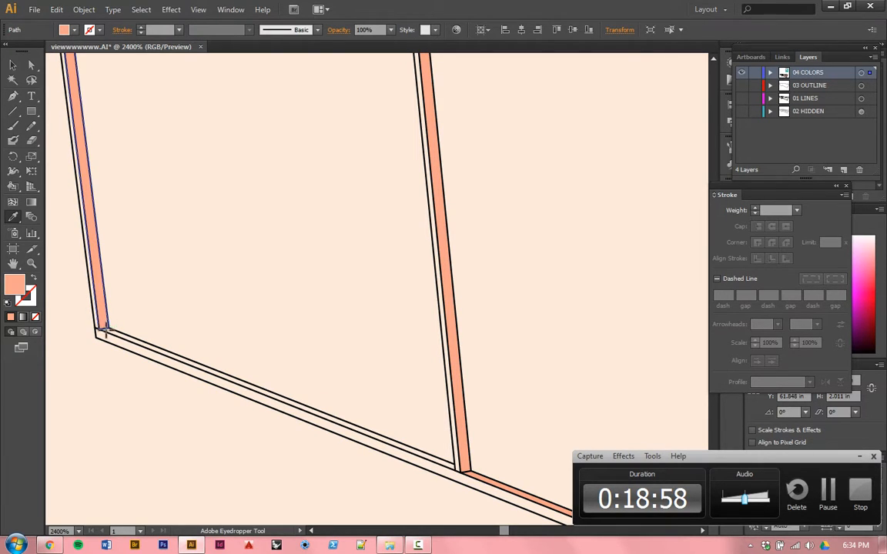
scroll(112, 327, up, 3)
click(120, 326)
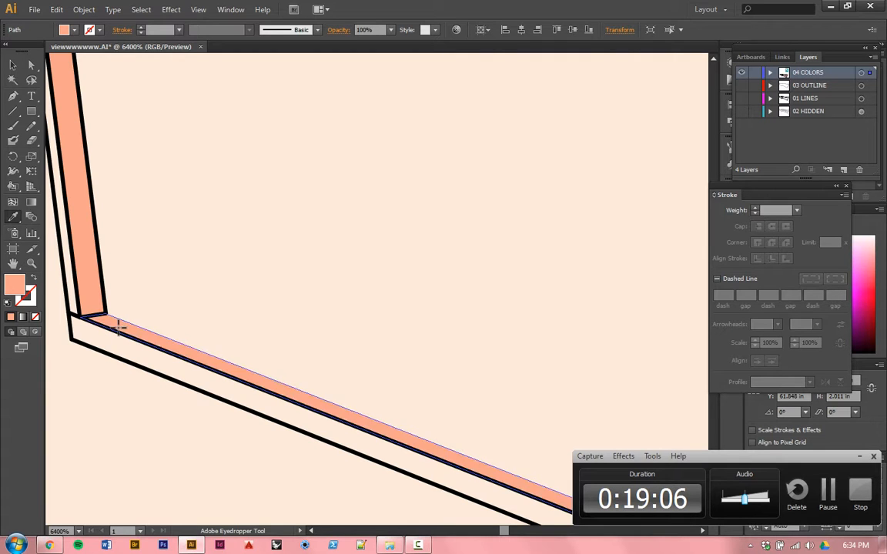
Step: Apply the peach fill to the end face of the terrace block beside the stairs and to the upper five stair risers
scroll(119, 327, down, 2)
scroll(116, 351, down, 5)
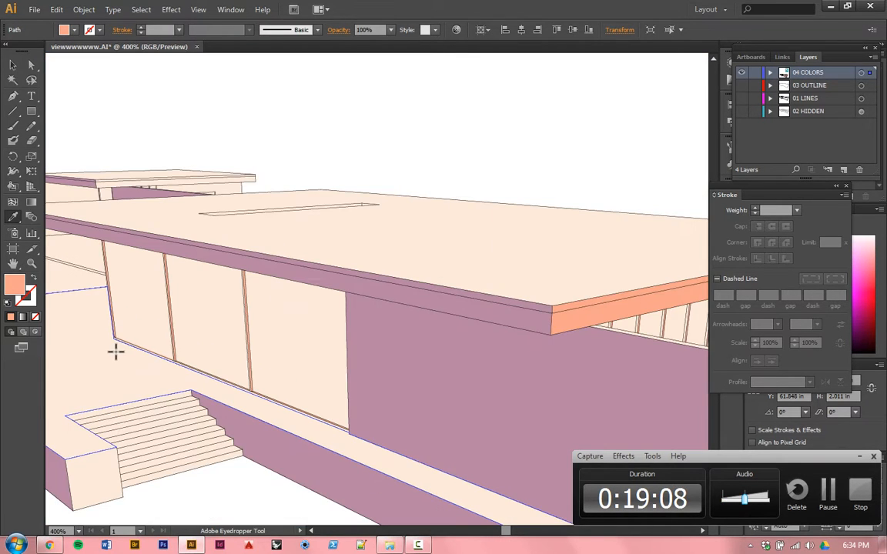
scroll(115, 351, up, 6)
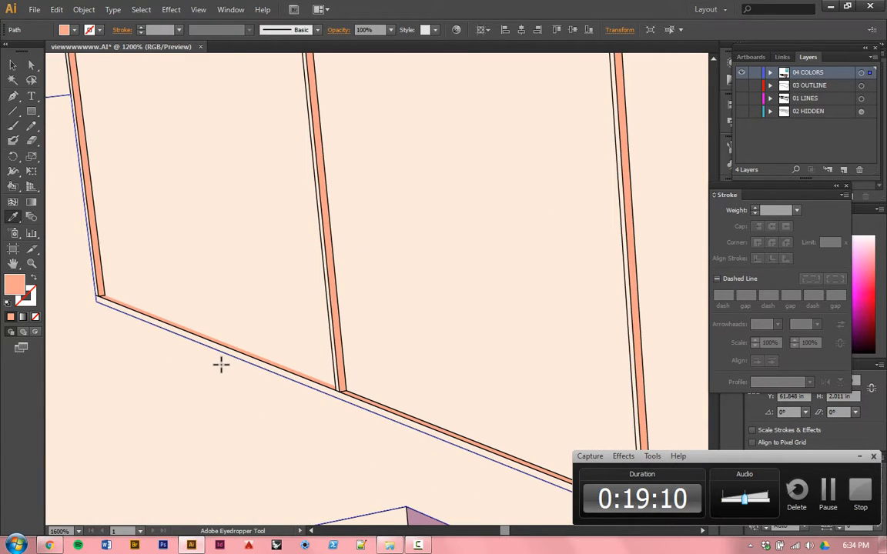
scroll(221, 366, down, 3)
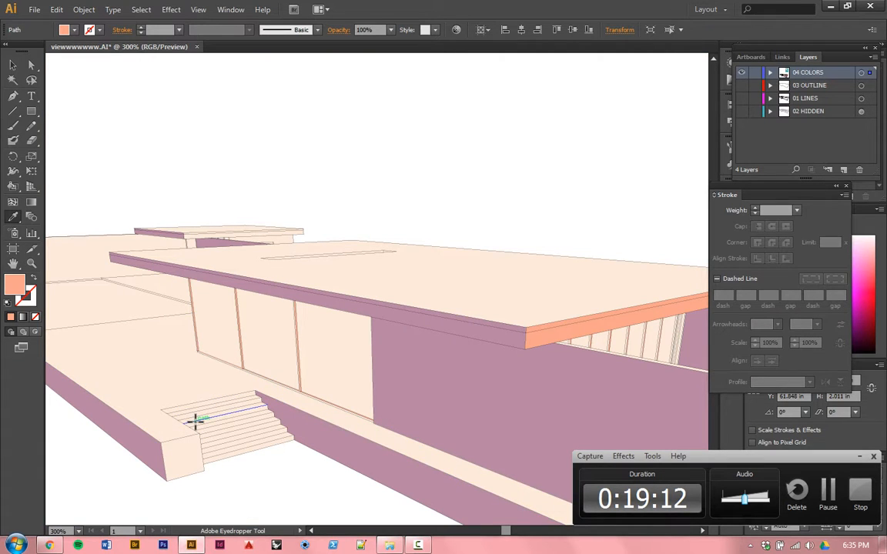
scroll(194, 417, up, 5)
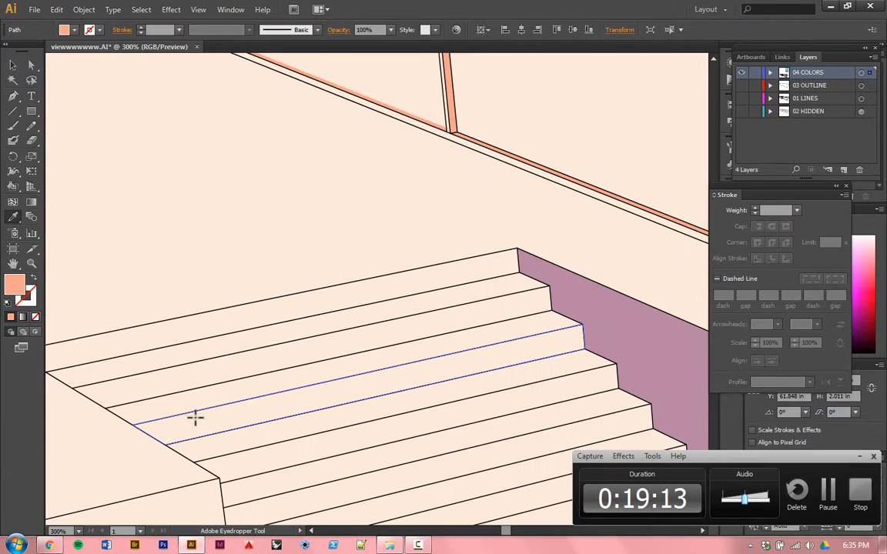
click(184, 510)
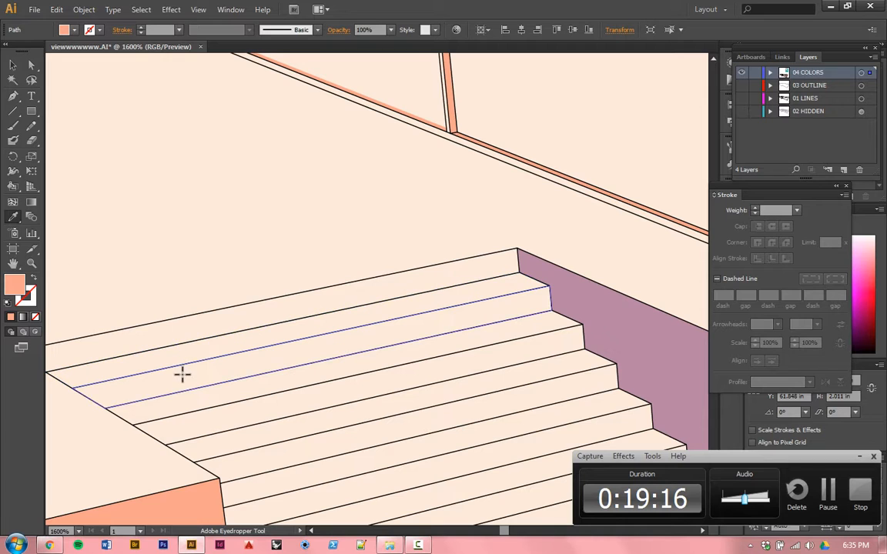
click(182, 374)
click(219, 323)
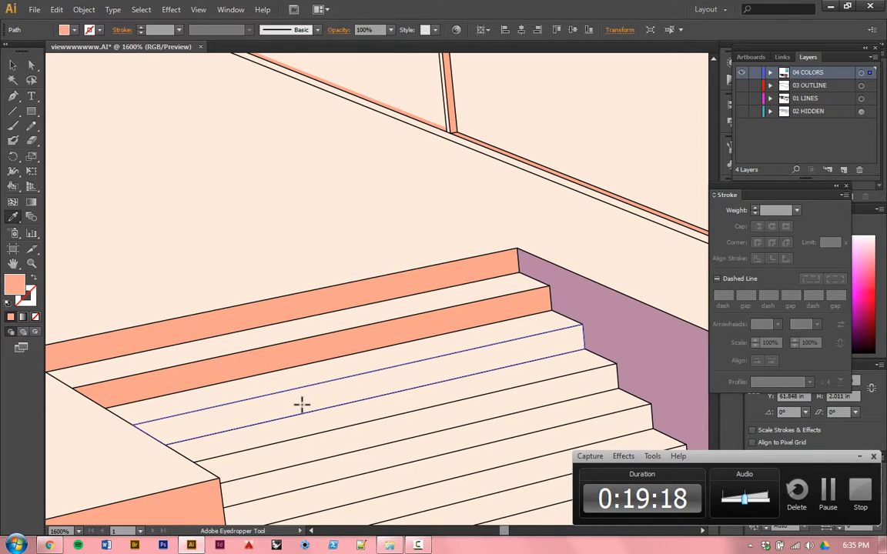
click(320, 400)
click(460, 412)
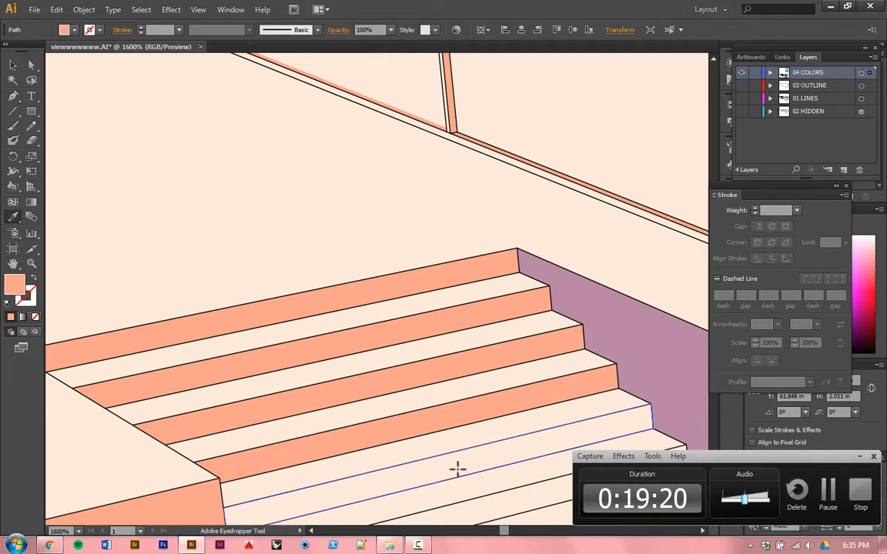
Step: Apply the peach fill to the two lowest stair risers
scroll(302, 310, down, 3)
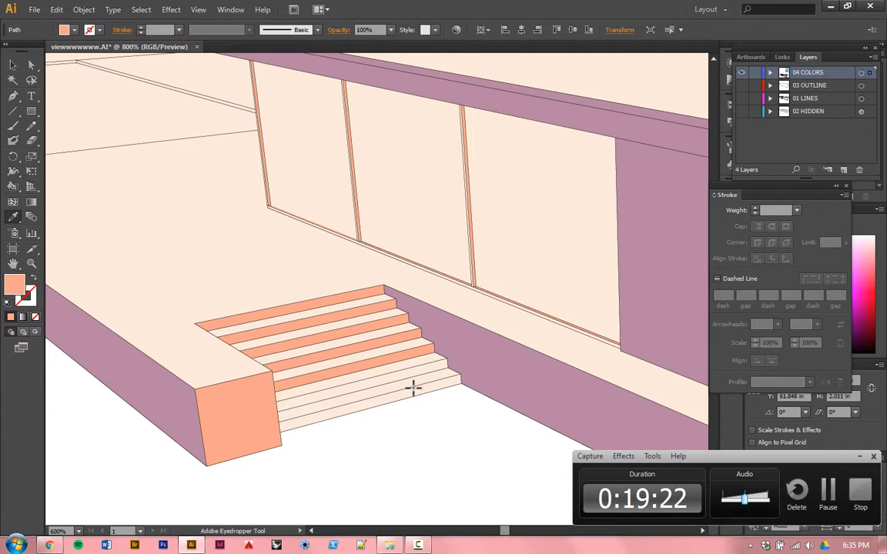
scroll(413, 389, up, 1)
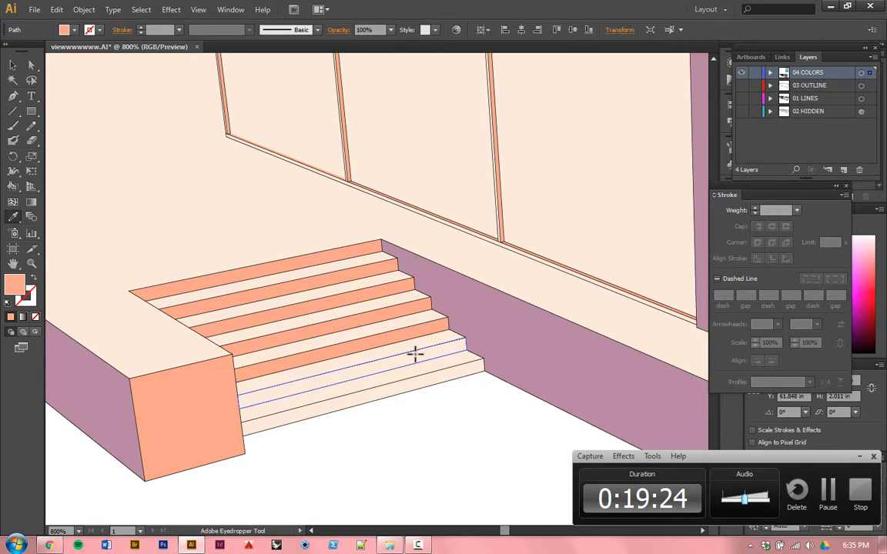
click(410, 356)
scroll(392, 408, down, 4)
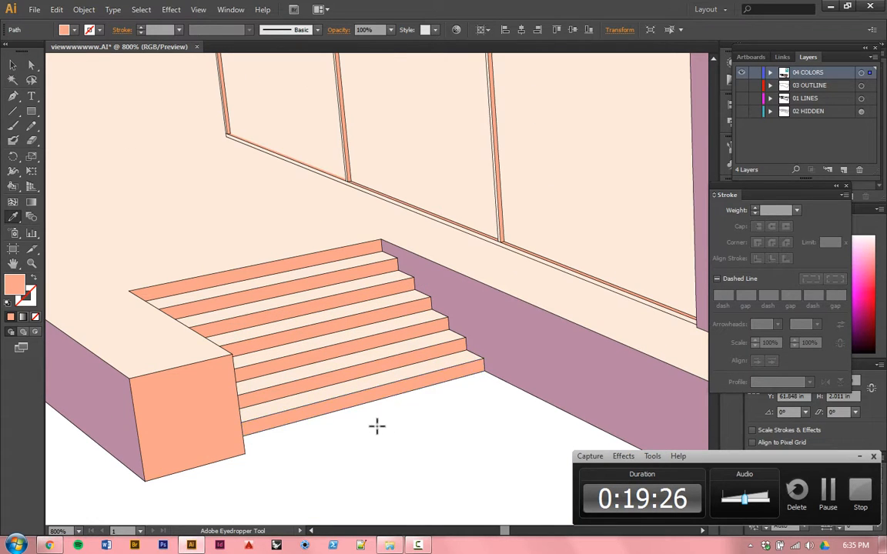
Step: Apply the peach fill to the long back wall, the mauve side wall's narrow end face, and the thin strip along the back wall's base
scroll(233, 321, up, 3)
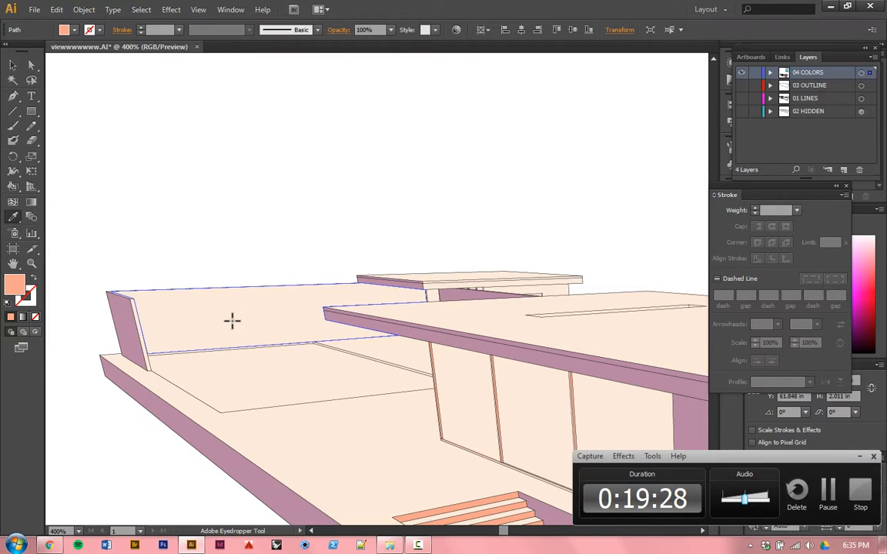
click(232, 321)
scroll(138, 319, up, 3)
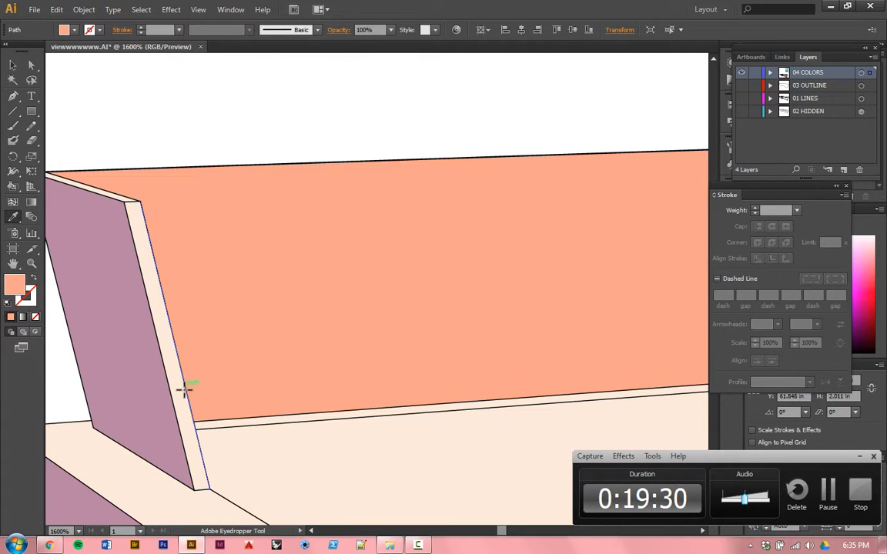
click(184, 393)
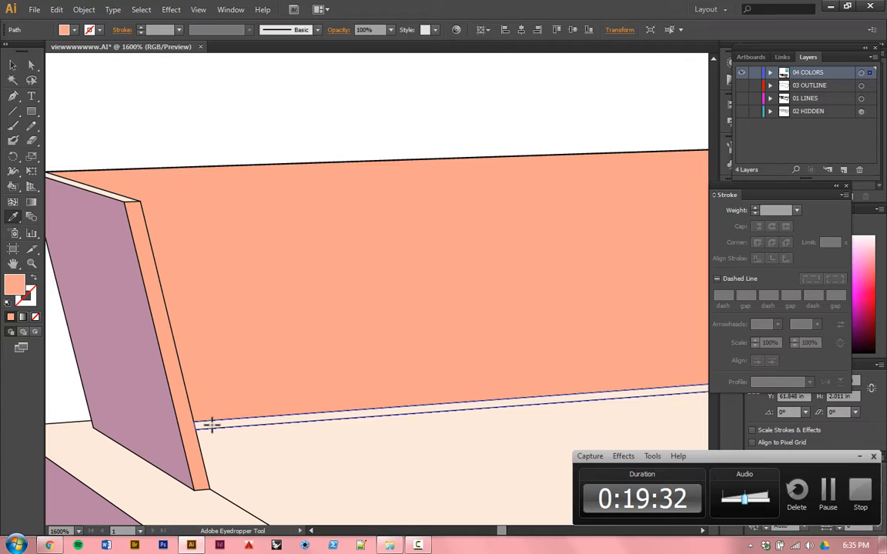
click(211, 424)
Step: Apply the peach fill to the wall under the small upper roof and to both of that roof's front edge strips
scroll(228, 404, down, 3)
scroll(535, 364, down, 2)
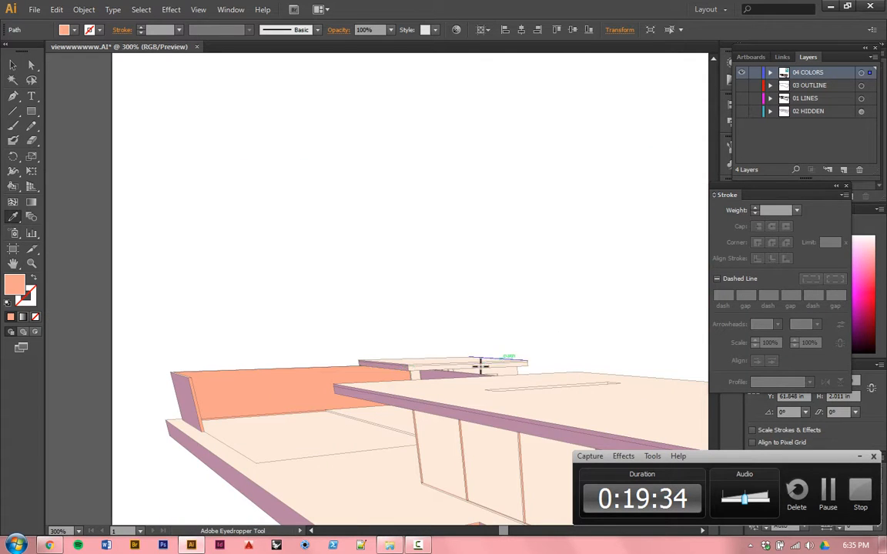
scroll(514, 373, up, 3)
click(522, 390)
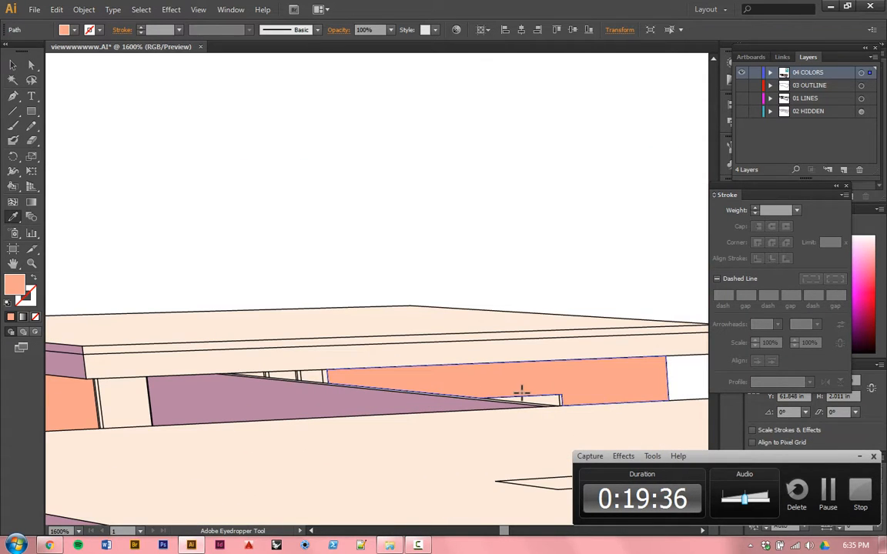
click(437, 359)
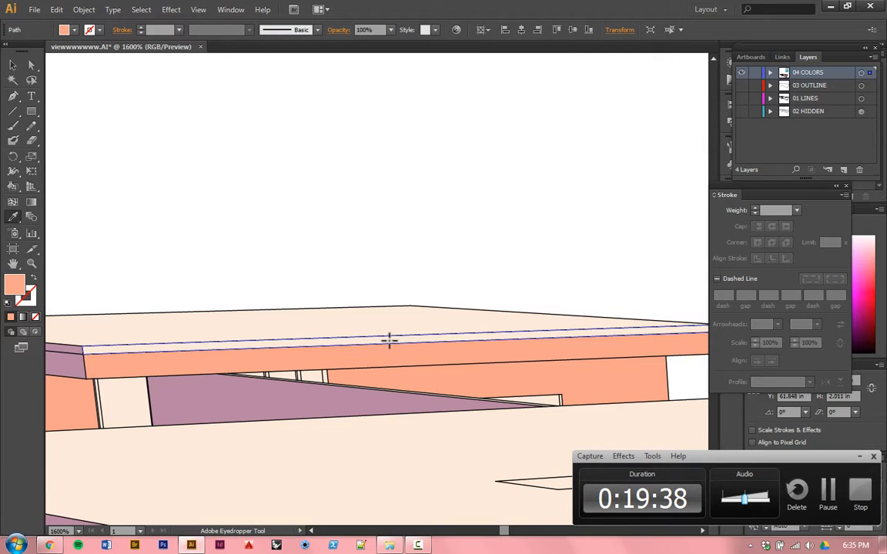
alt+click(377, 341)
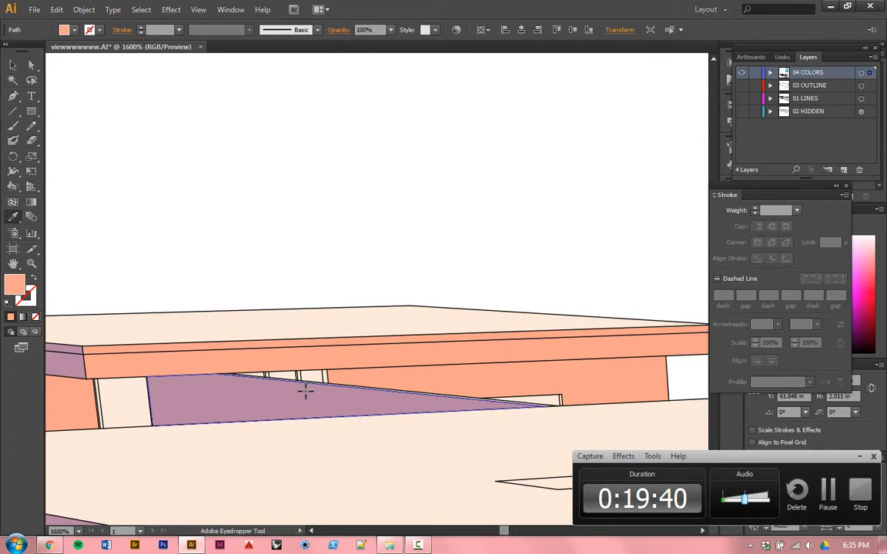
Step: Apply the peach fill to the long inner face of the narrow slot opening in the main roof
scroll(311, 392, up, 2)
scroll(293, 301, down, 4)
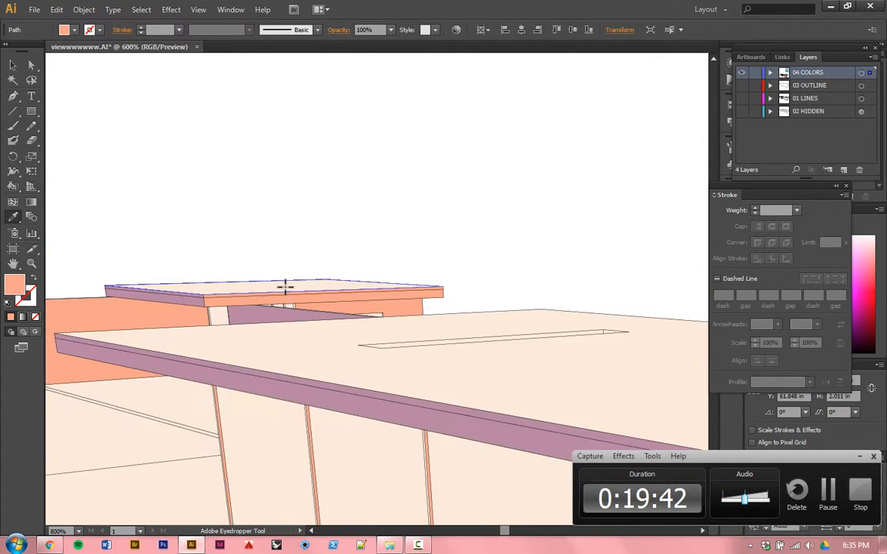
scroll(344, 299, up, 5)
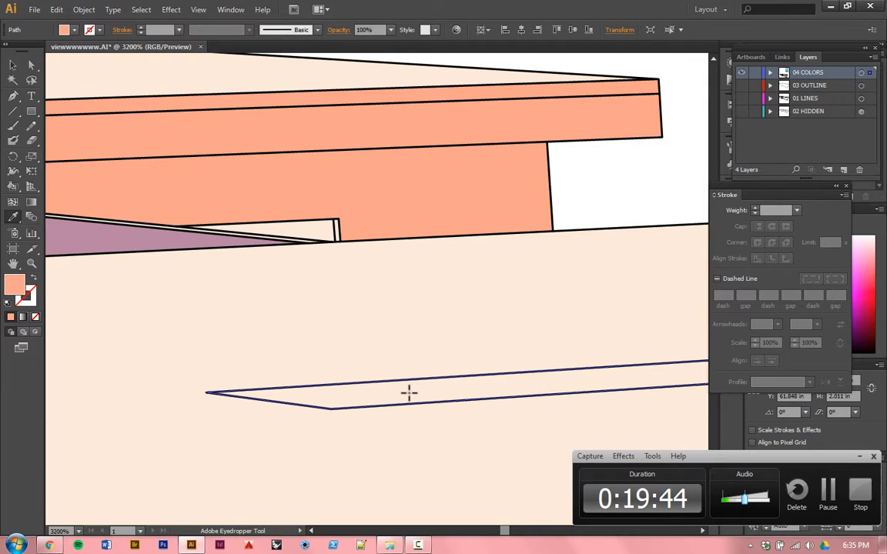
scroll(344, 271, down, 5)
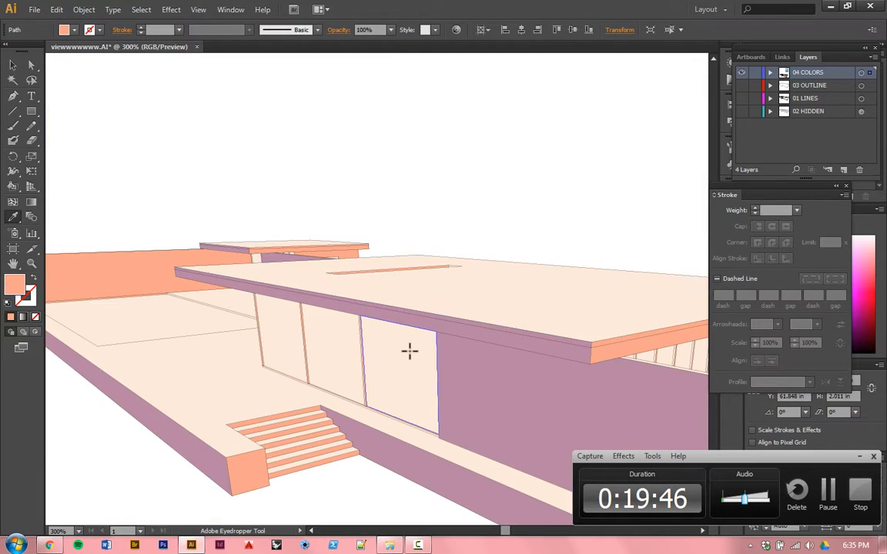
Step: Sample the mauve from the front wall and apply it to the narrow left face of the front window's right mullion
scroll(445, 388, up, 1)
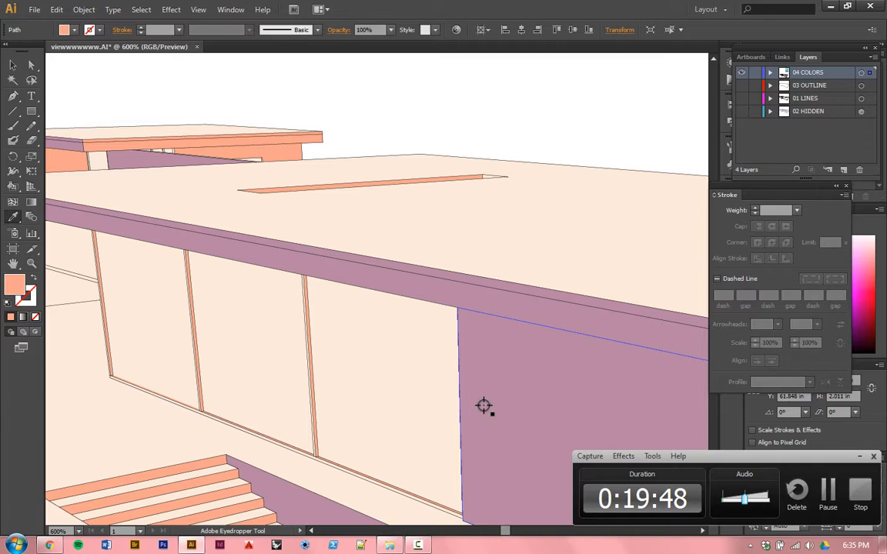
click(484, 405)
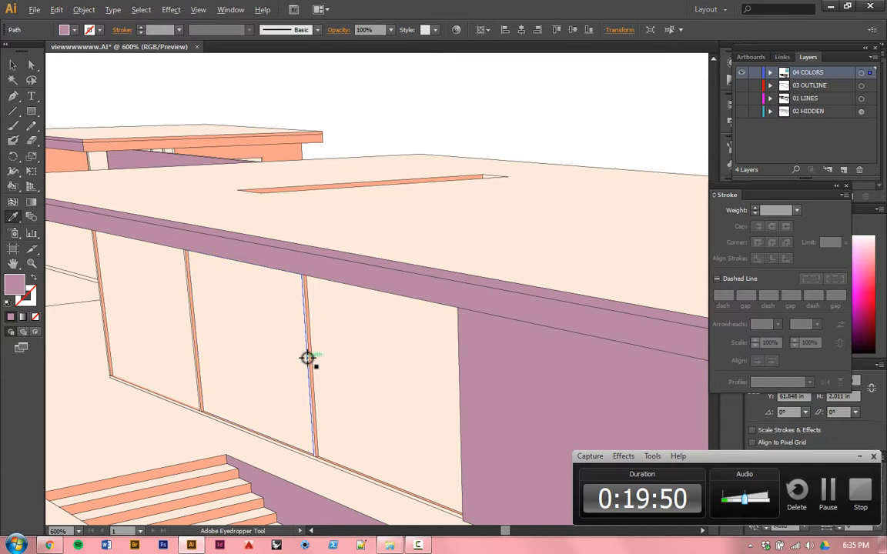
scroll(307, 358, up, 3)
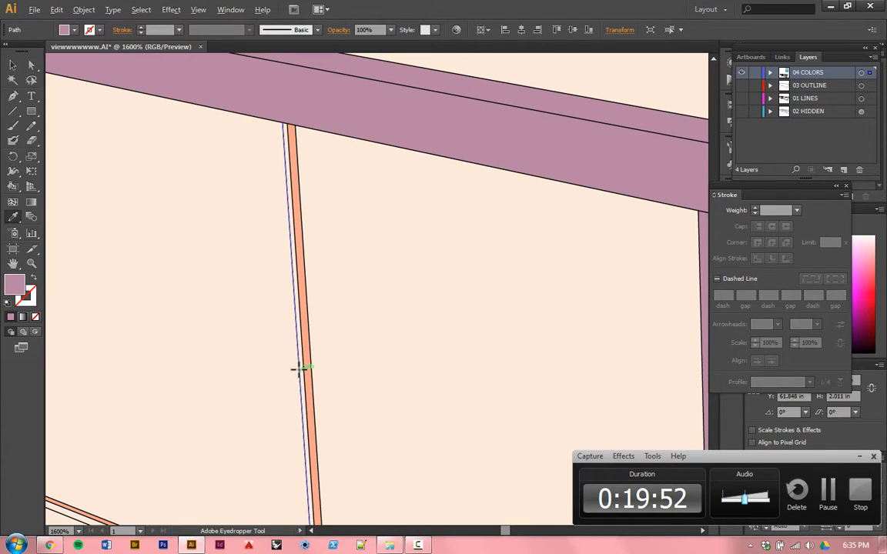
scroll(300, 355, up, 3)
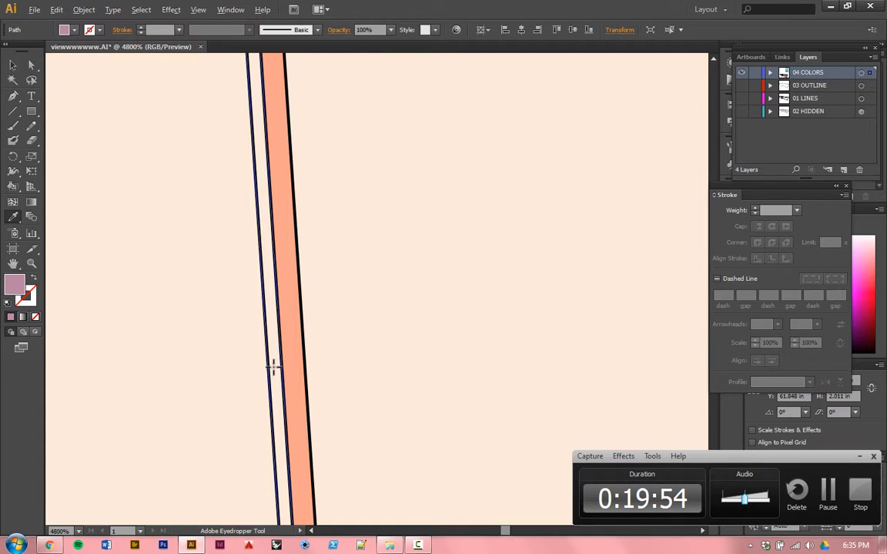
alt+click(273, 367)
Step: Apply the mauve fill to the long outer frame strip along the bottom of the front window
scroll(388, 167, down, 6)
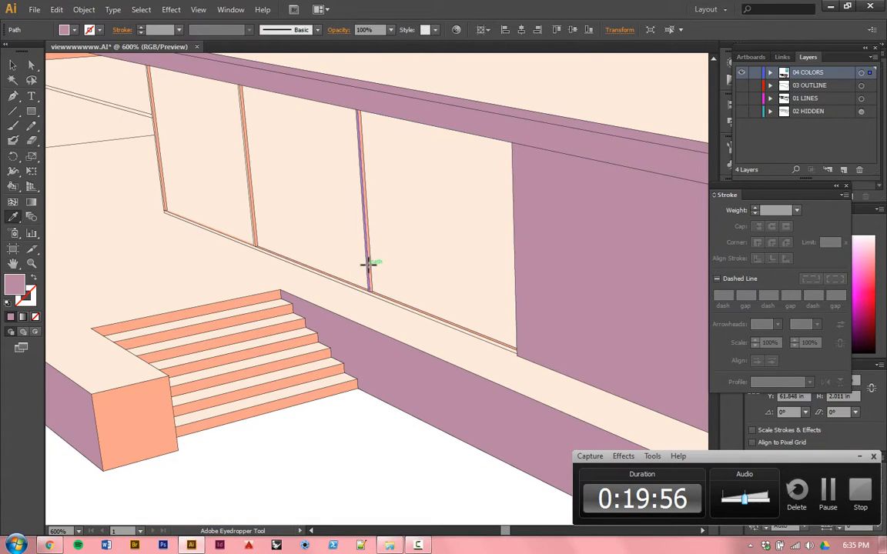
scroll(368, 268, up, 1)
scroll(359, 277, up, 6)
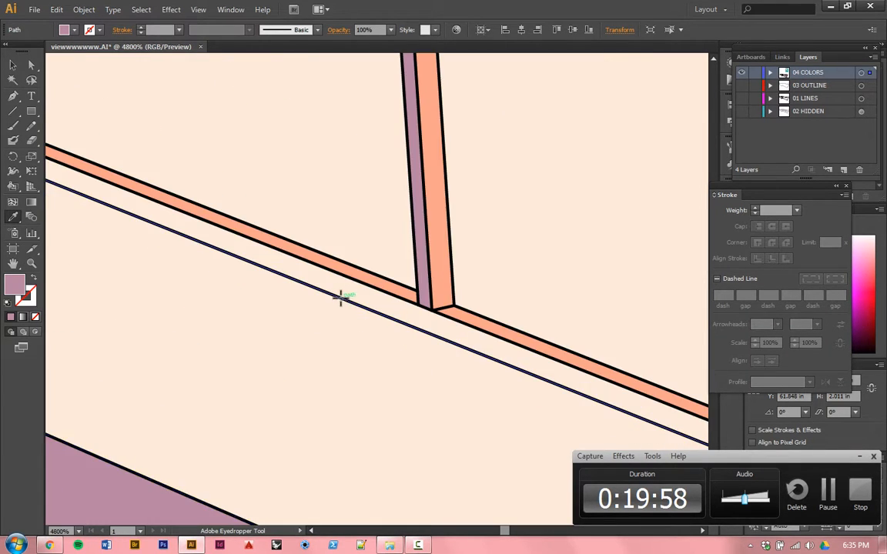
alt+click(330, 281)
scroll(414, 359, down, 6)
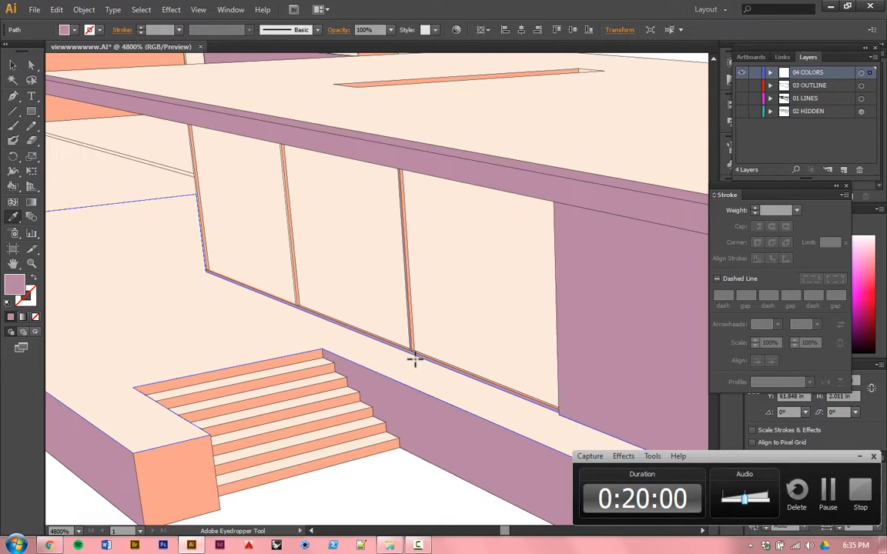
Step: Apply the mauve fill to the narrow left faces of the front window's middle mullion and its far-left frame post
scroll(267, 340, up, 2)
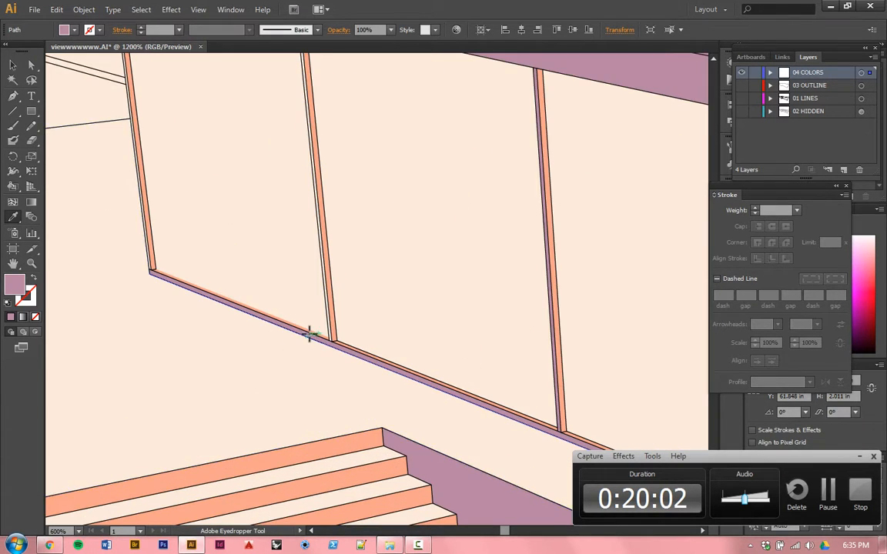
scroll(317, 322, up, 4)
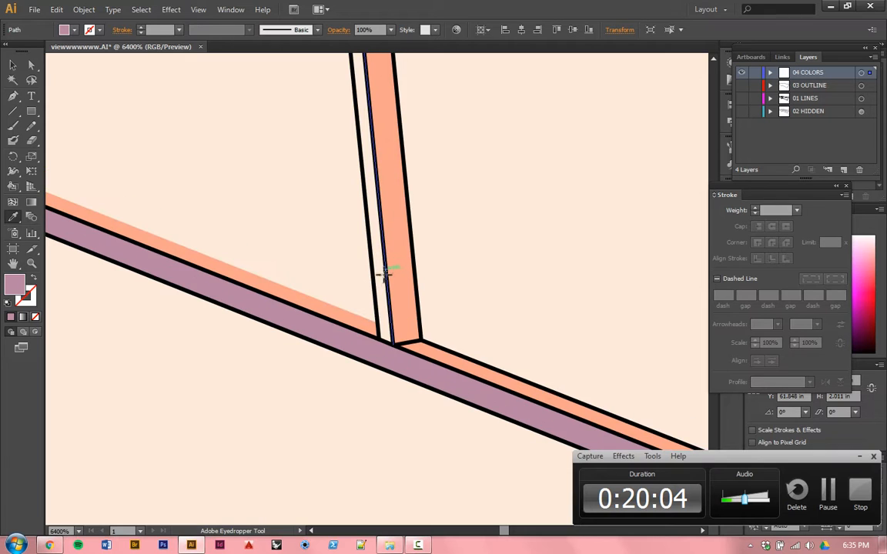
alt+click(382, 277)
scroll(428, 339, down, 6)
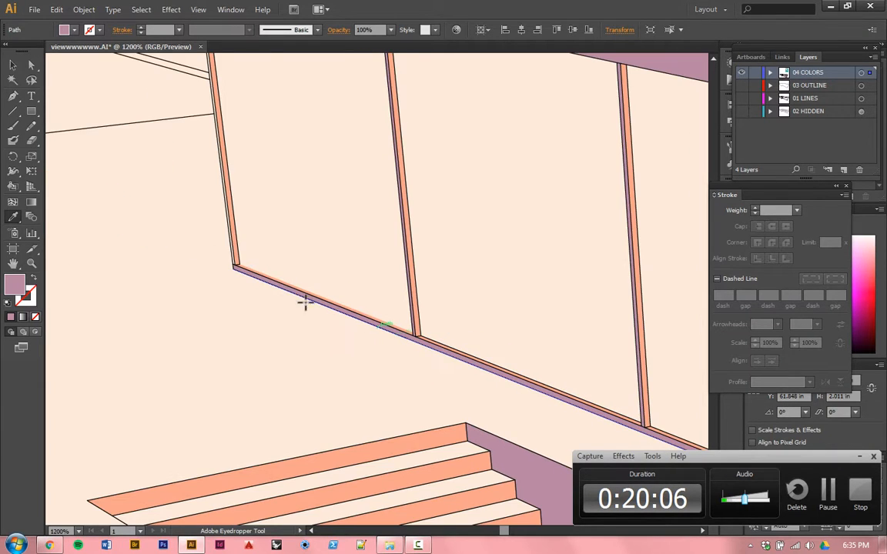
scroll(224, 245, up, 6)
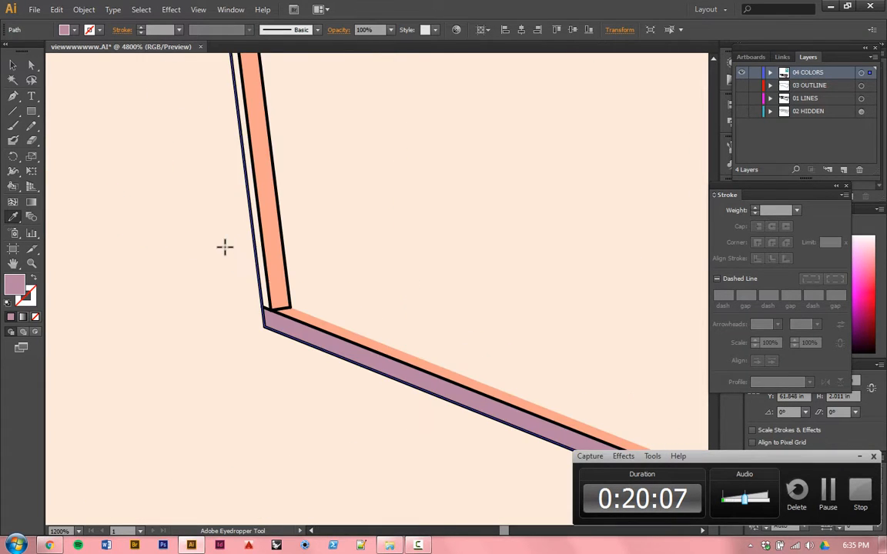
click(249, 282)
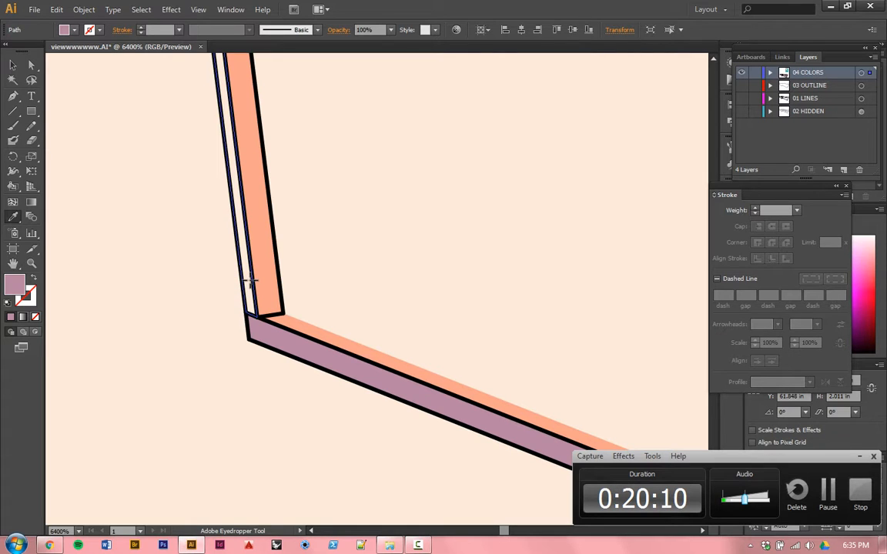
scroll(246, 293, down, 11)
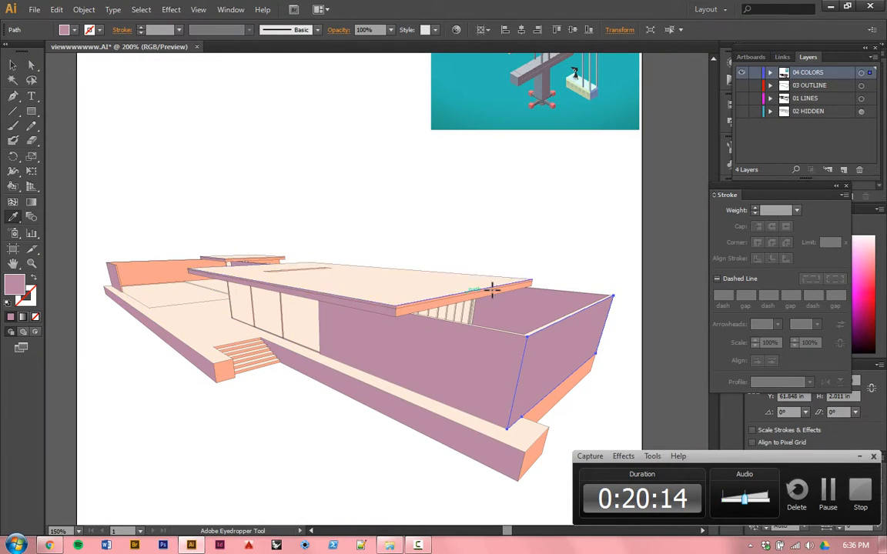
Step: Apply the mauve fill to the left faces of the three rightmost single mullions in the side window under the main roof
scroll(481, 308, up, 2)
scroll(443, 330, up, 4)
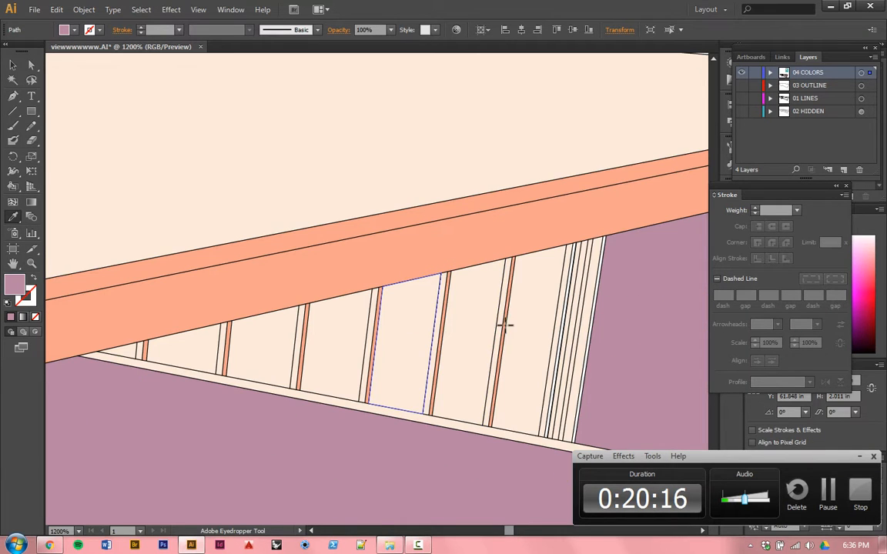
scroll(504, 323, up, 3)
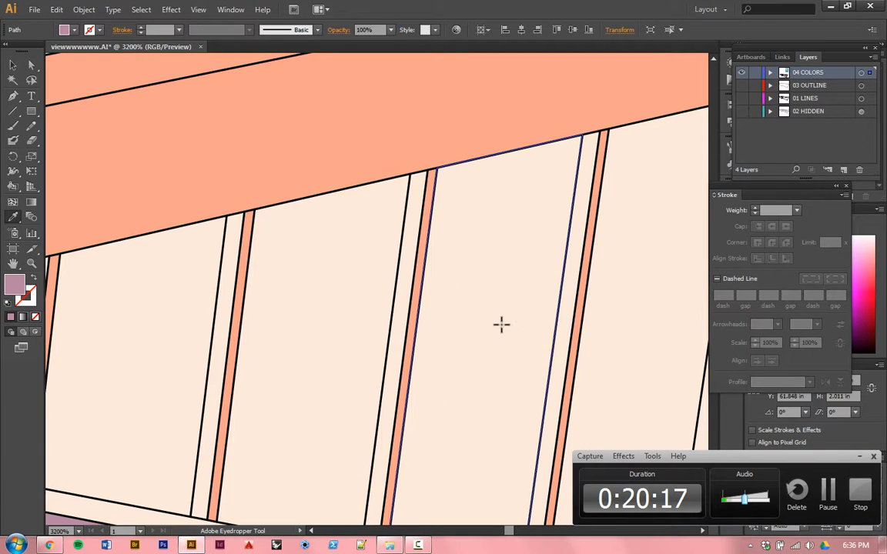
click(564, 288)
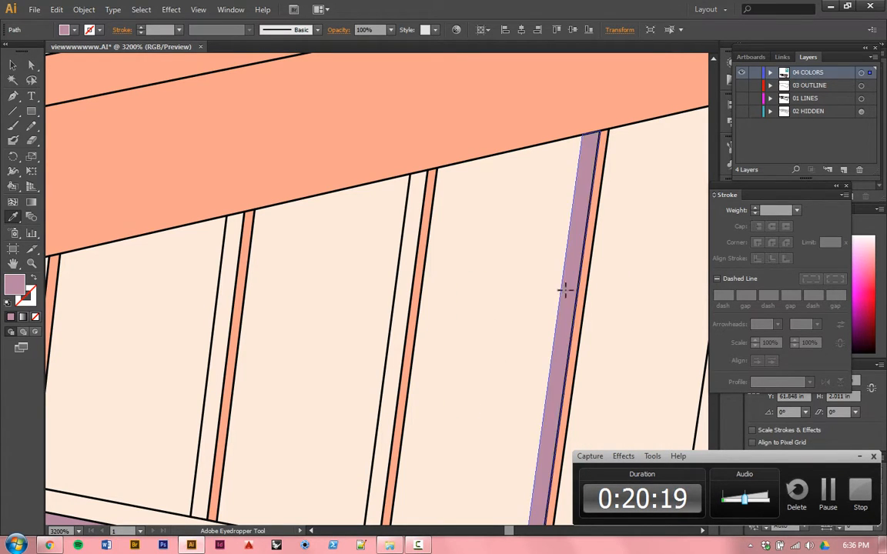
click(402, 286)
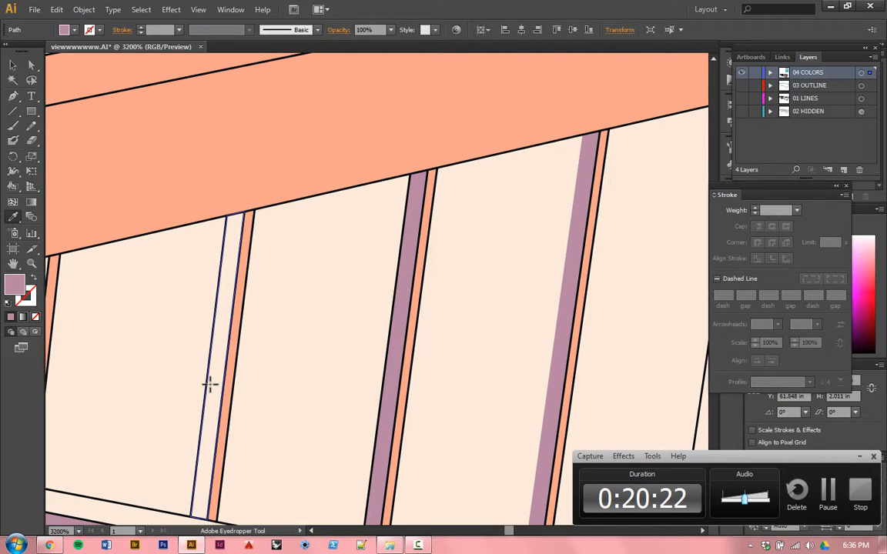
alt+click(209, 384)
Step: Apply the mauve fill to the left faces of the side window's remaining three mullions toward the narrow end under the roof
scroll(344, 285, down, 3)
scroll(161, 312, up, 4)
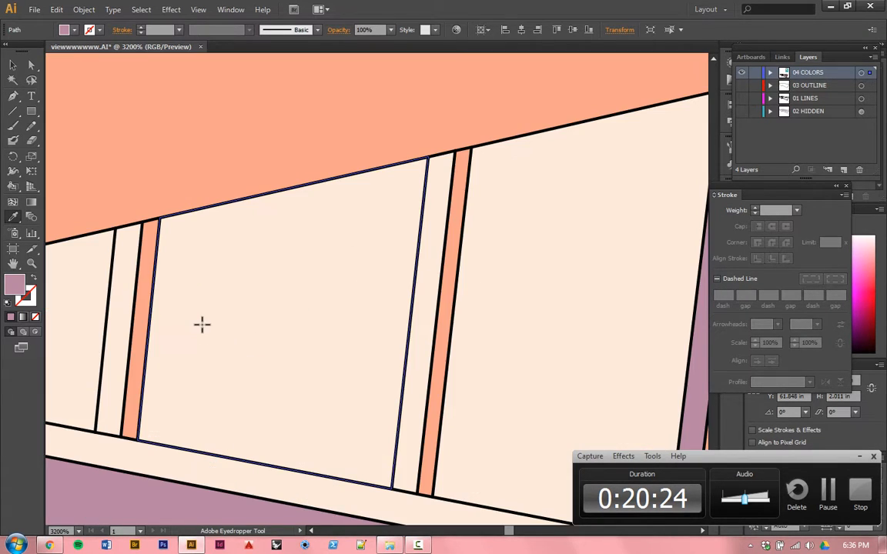
scroll(368, 365, up, 1)
alt+click(412, 353)
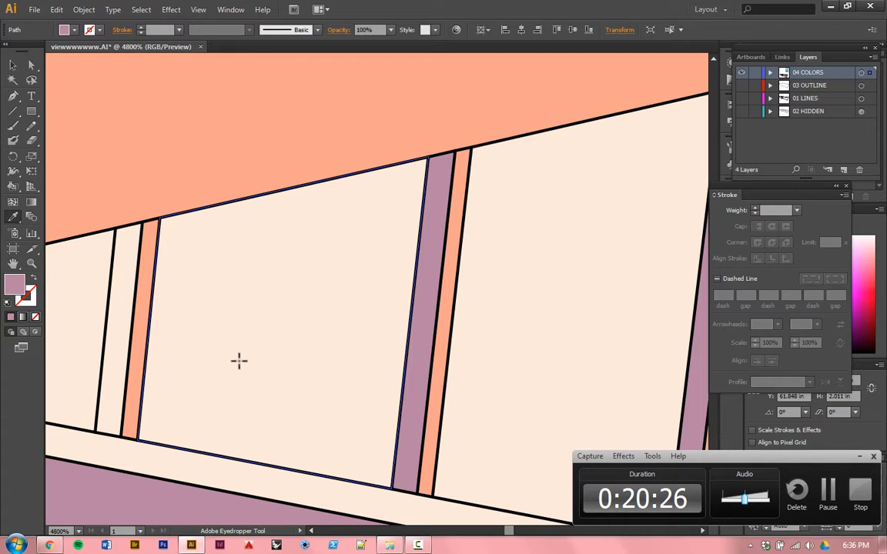
alt+click(115, 312)
scroll(458, 313, down, 3)
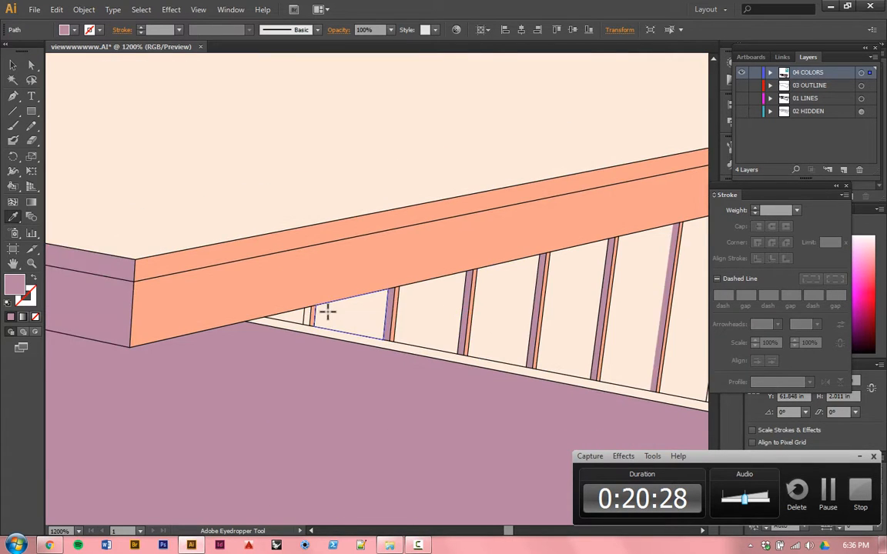
scroll(301, 315, up, 3)
alt+click(298, 328)
scroll(273, 307, down, 5)
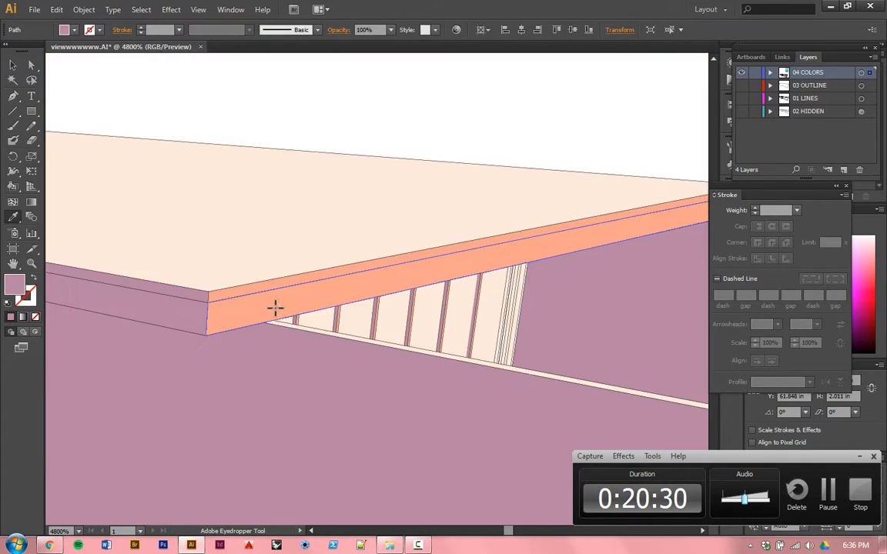
Step: Apply the mauve fill to two narrow strips of the frame cluster at the right end of the side window
scroll(323, 291, up, 4)
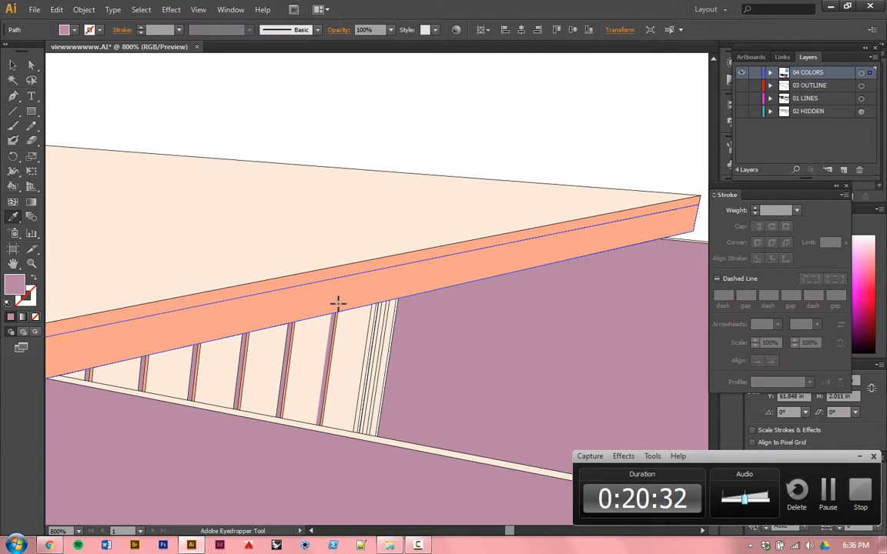
scroll(368, 315, up, 3)
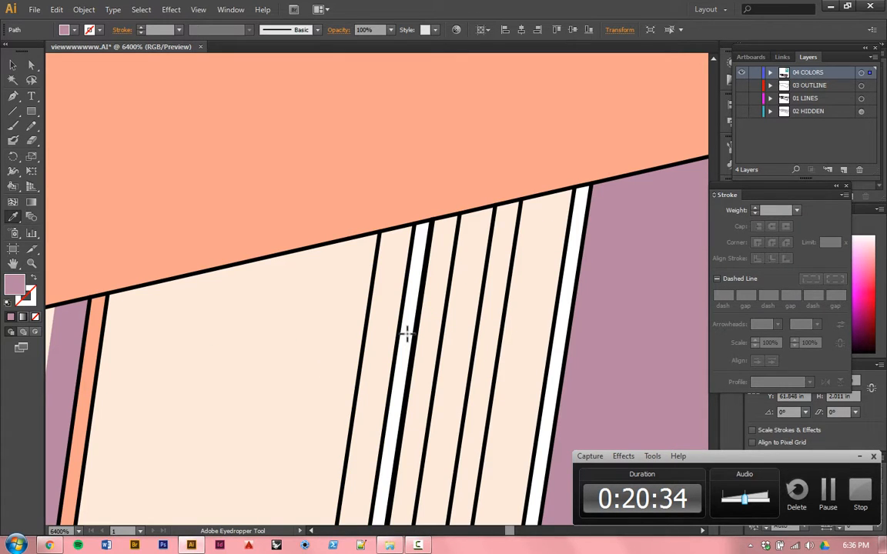
alt+click(373, 347)
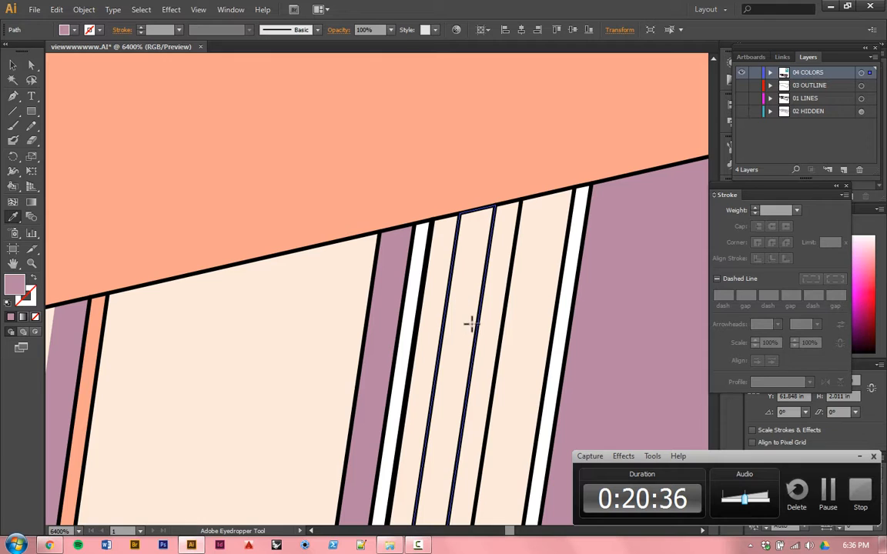
alt+click(471, 324)
scroll(570, 227, down, 6)
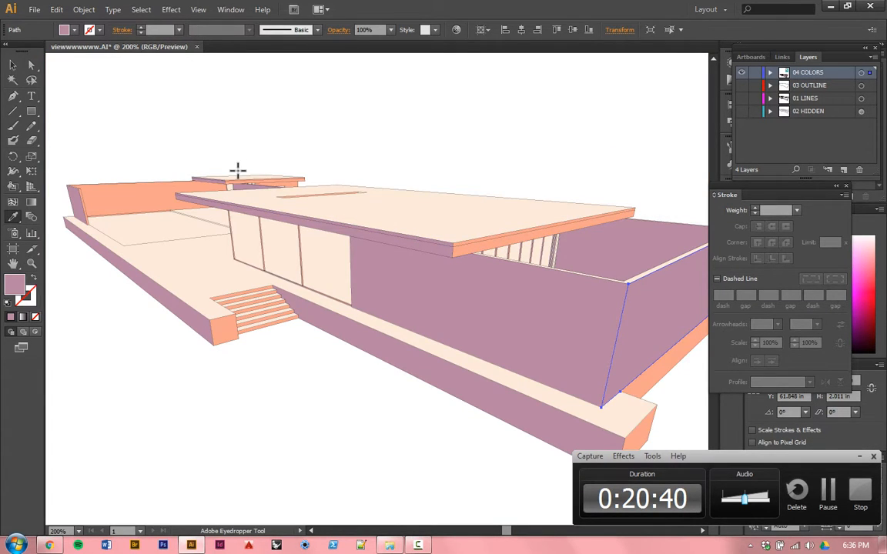
Step: Select all panes of the front and side windows together and fill them with white sampled from the blank background
scroll(238, 170, up, 1)
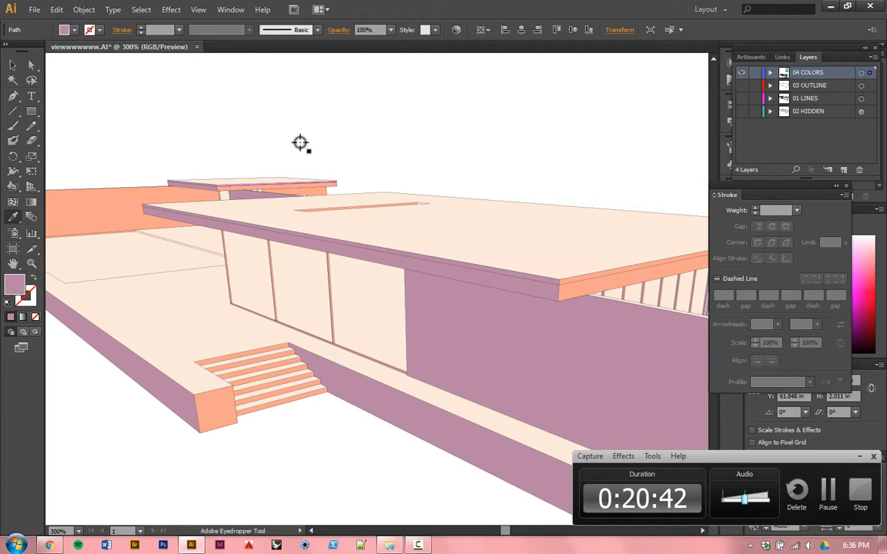
click(16, 66)
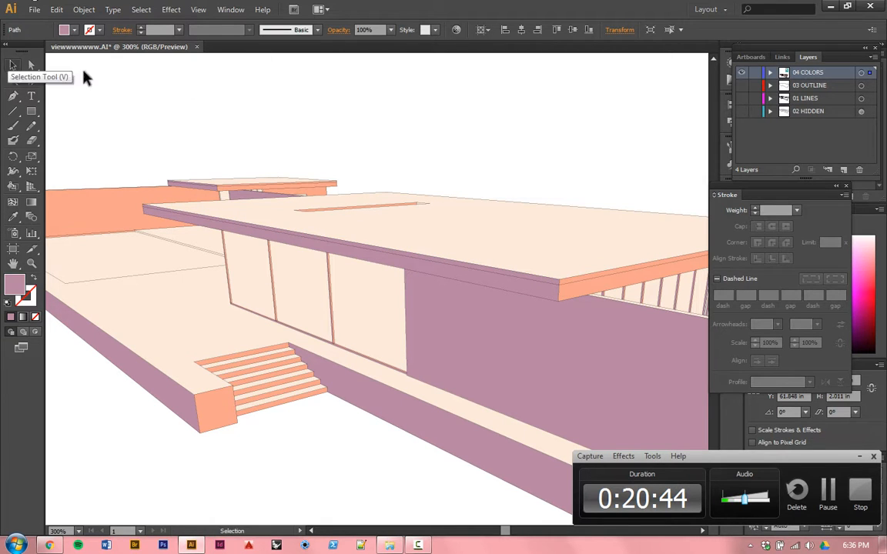
click(309, 105)
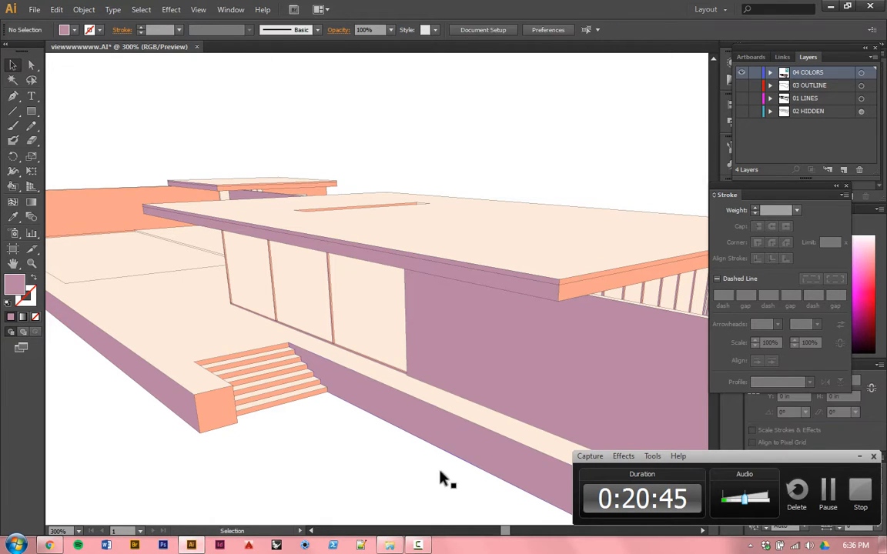
click(369, 321)
shift+click(312, 289)
shift+click(275, 284)
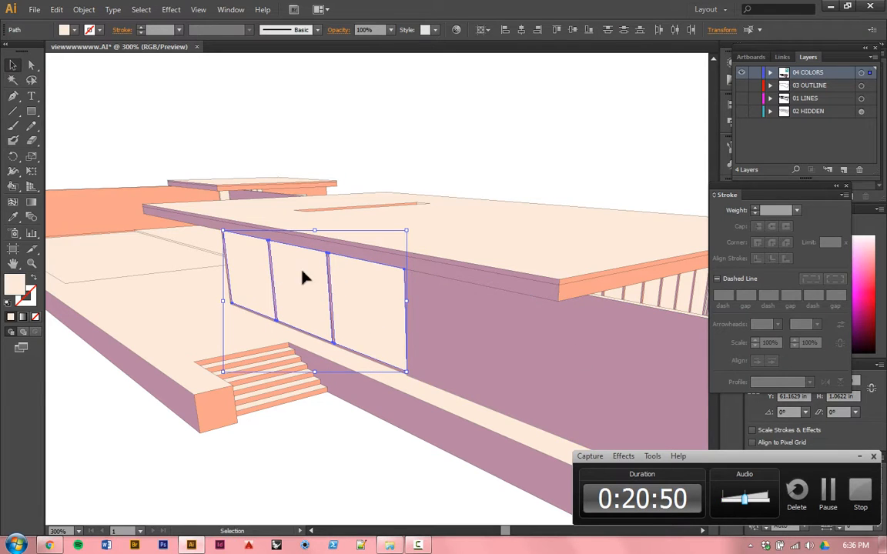
scroll(243, 260, down, 3)
scroll(373, 265, up, 4)
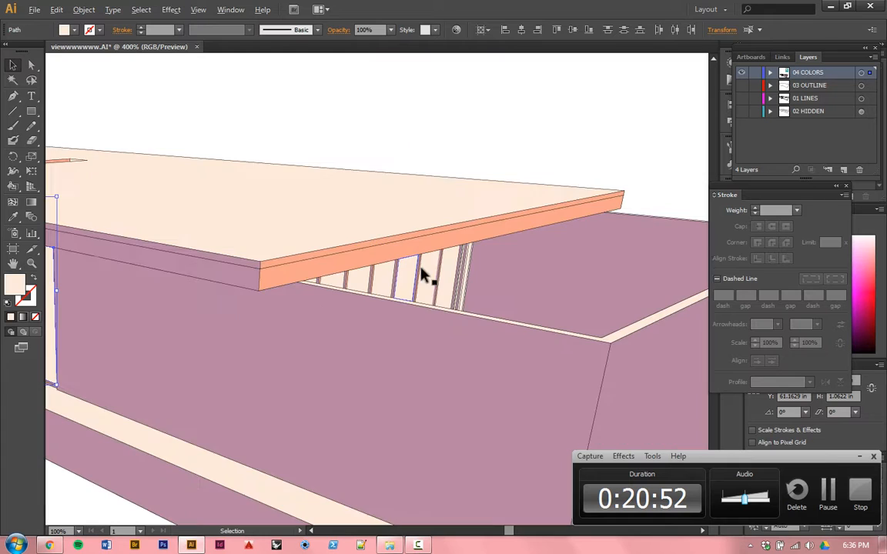
shift+click(441, 271)
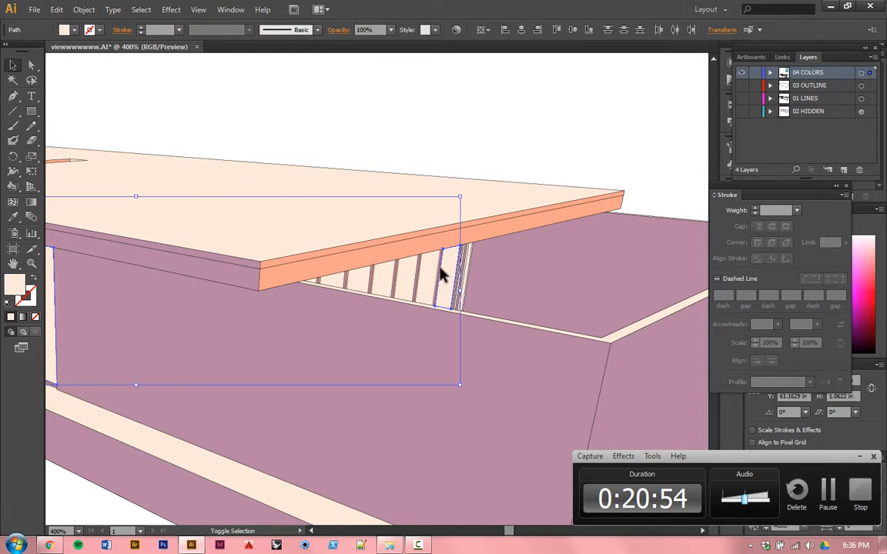
shift+click(397, 275)
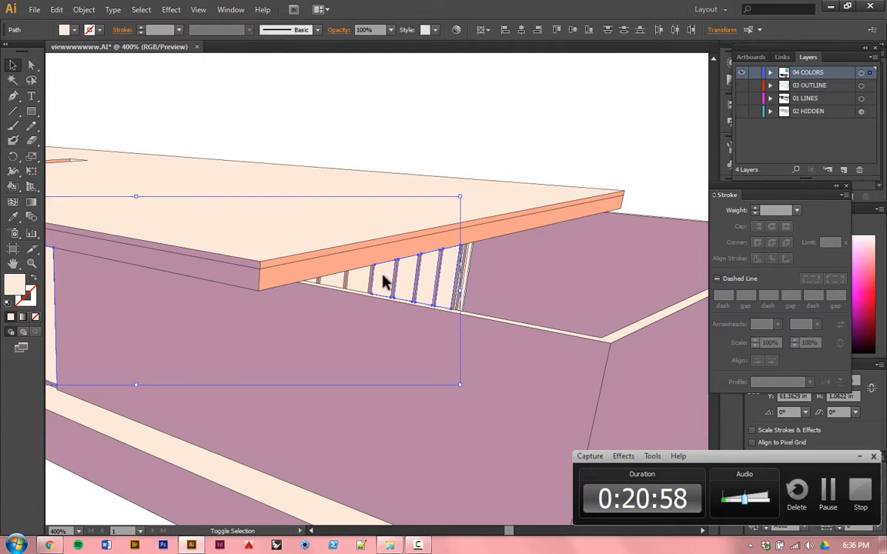
shift+click(355, 280)
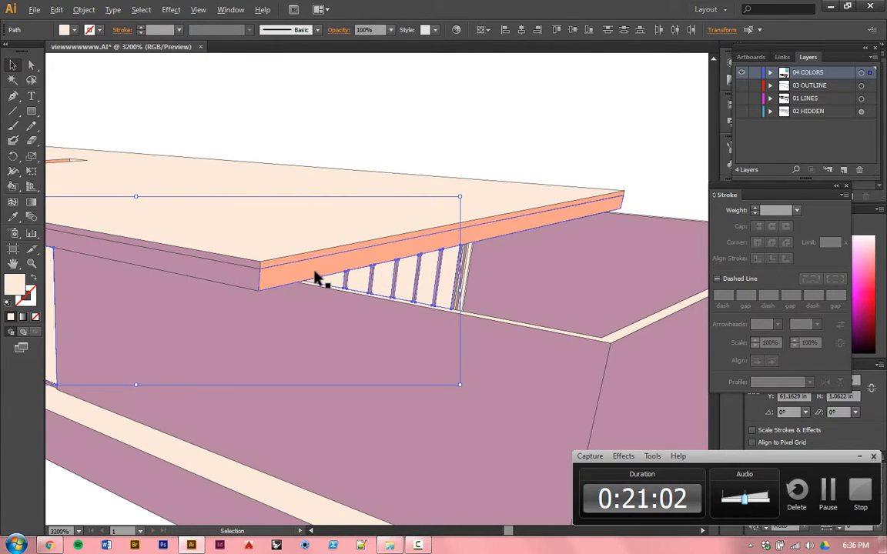
scroll(316, 277, up, 6)
shift+click(289, 325)
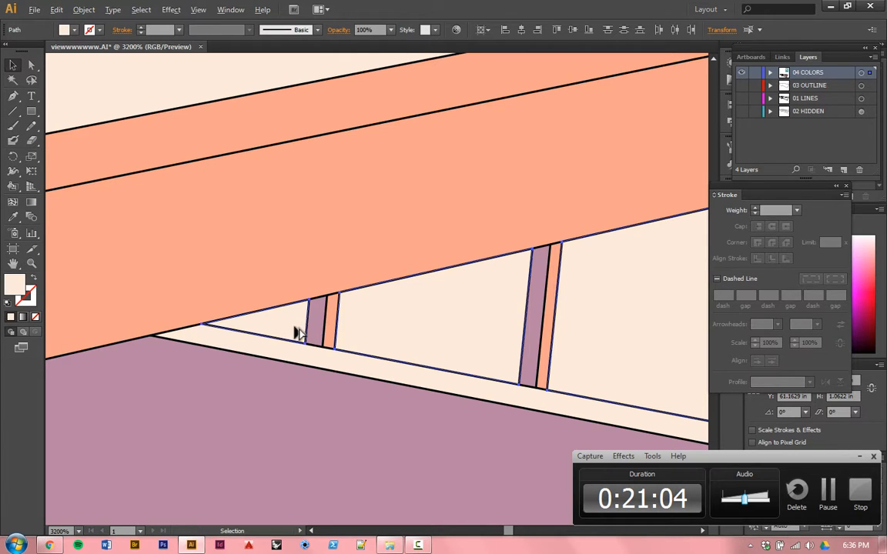
scroll(377, 308, down, 4)
scroll(386, 303, down, 3)
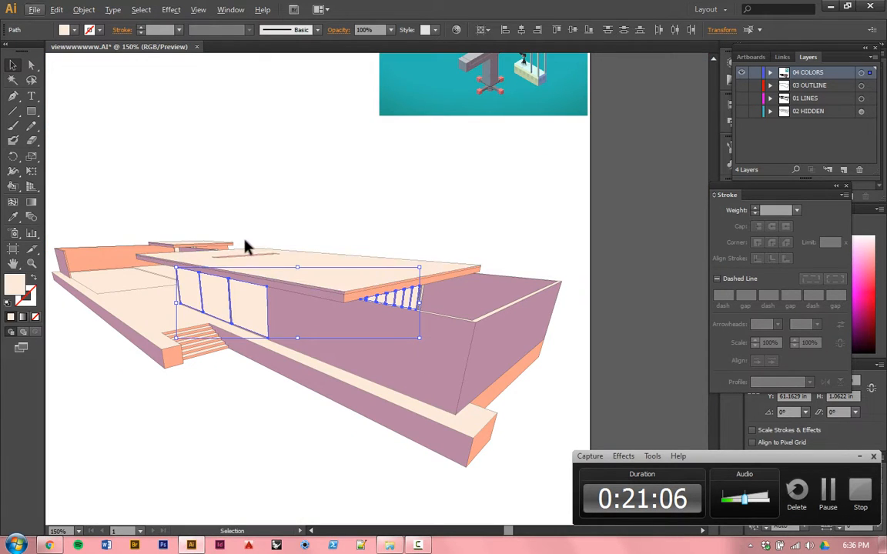
key(i)
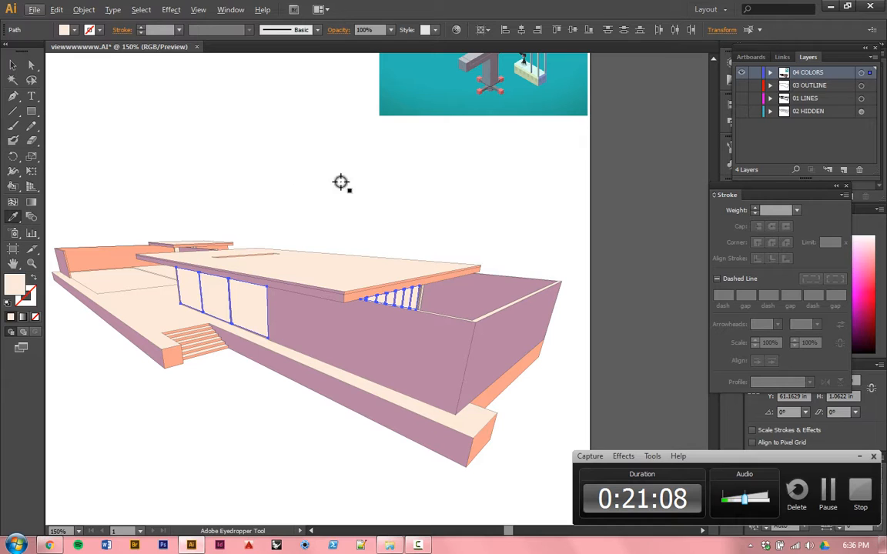
click(382, 178)
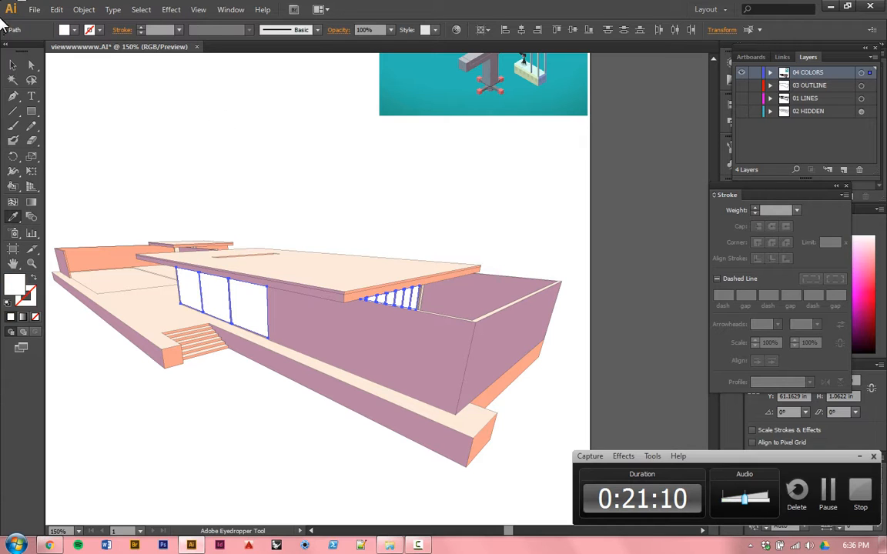
click(13, 65)
click(203, 136)
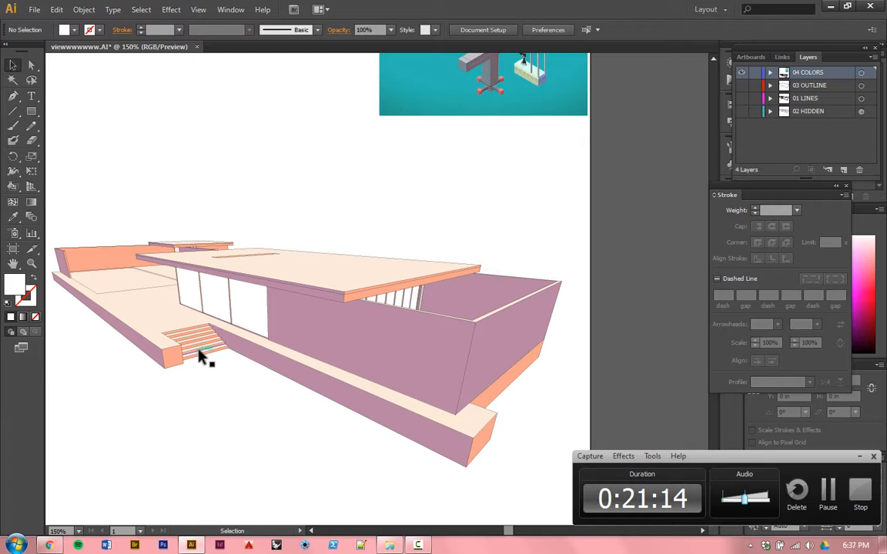
Step: Fill the terrace floor surface around the steps and along the front wall with white sampled from the blank background
drag(297, 403, 316, 401)
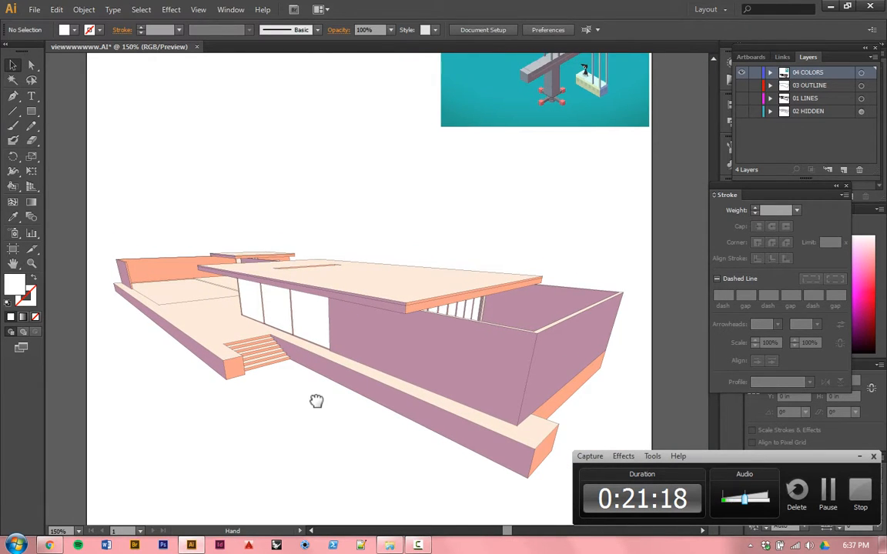
click(219, 329)
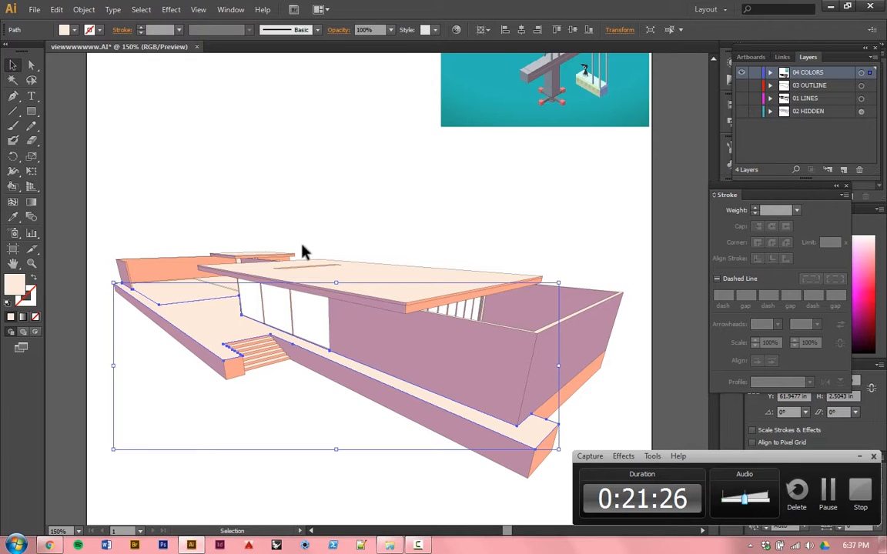
key(i)
click(356, 200)
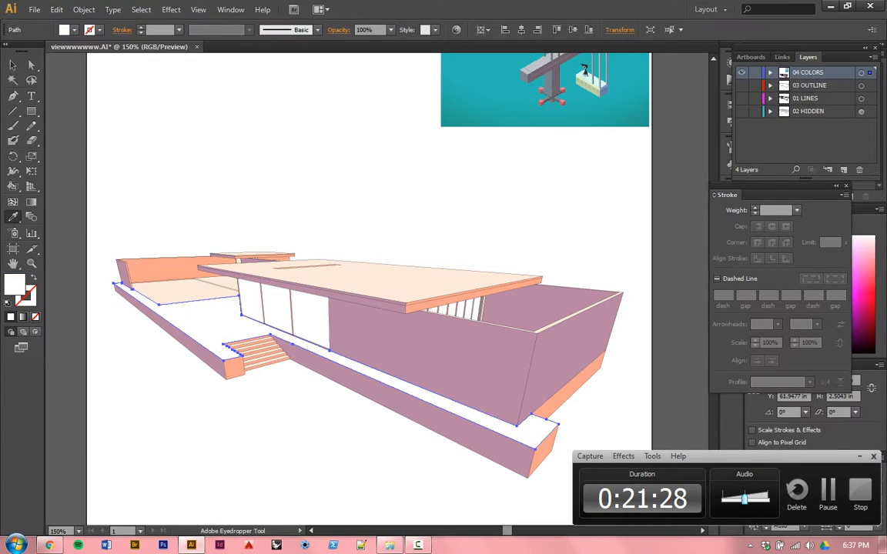
click(14, 66)
click(246, 147)
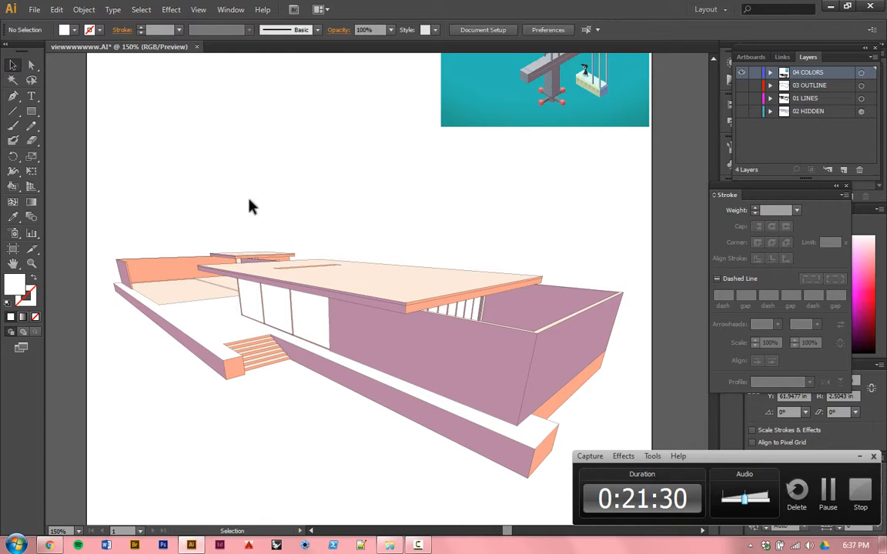
Step: Fill the narrow triangular surface between the cream rear floor and the front window with white sampled from the blank background
click(228, 289)
key(i)
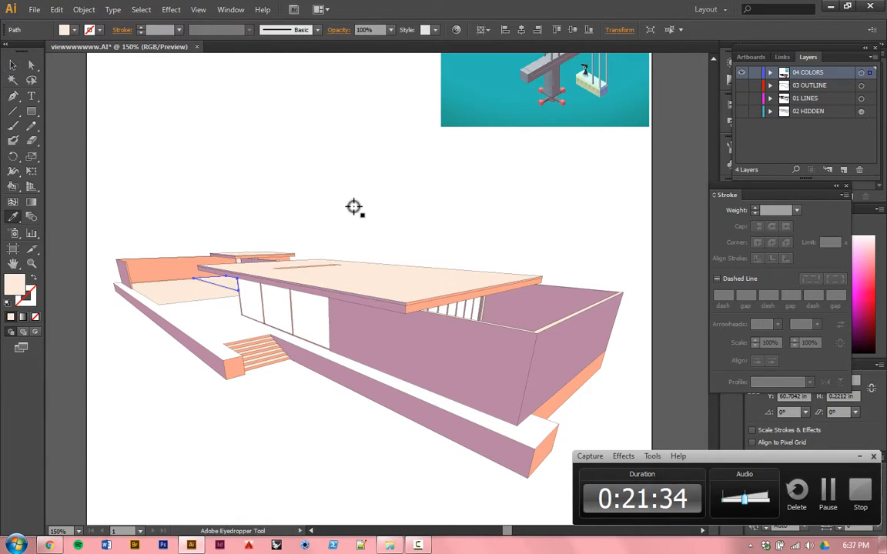
click(354, 205)
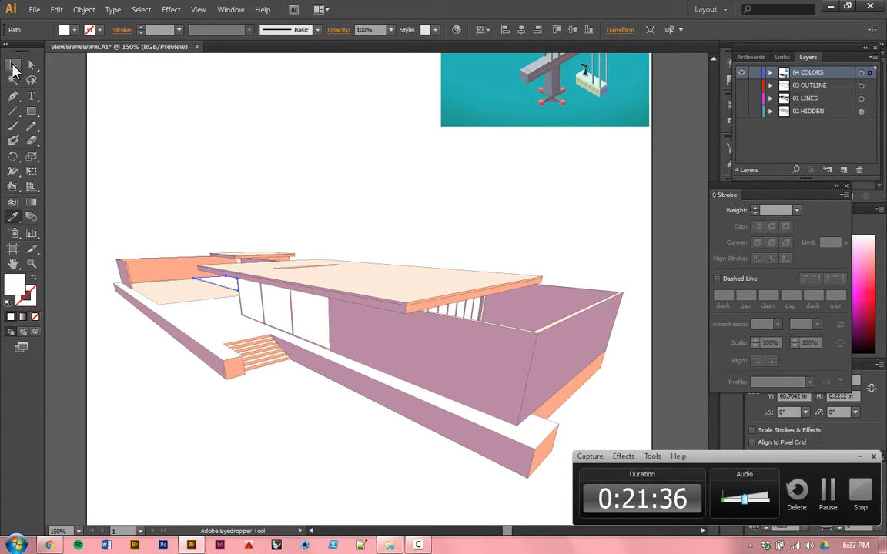
click(13, 68)
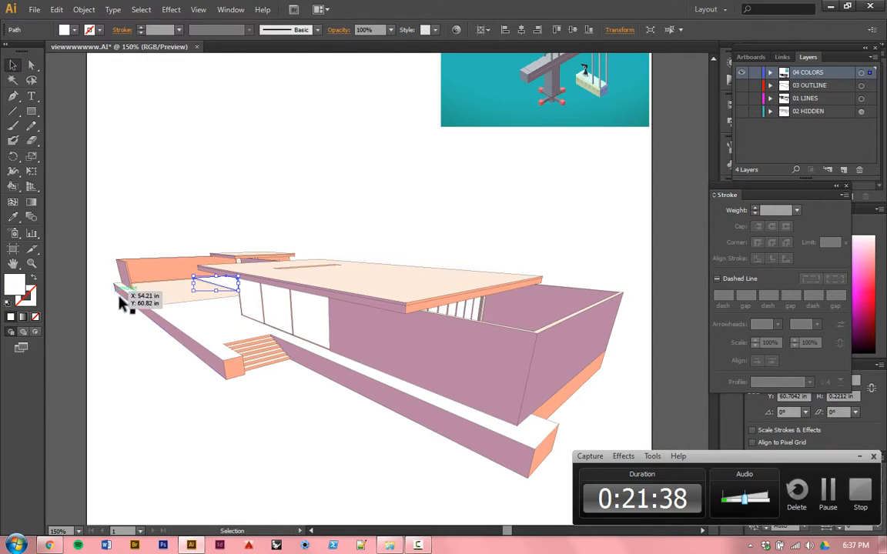
Step: Delete the linked reference image screenshot2.jpg above the house
click(378, 175)
click(526, 100)
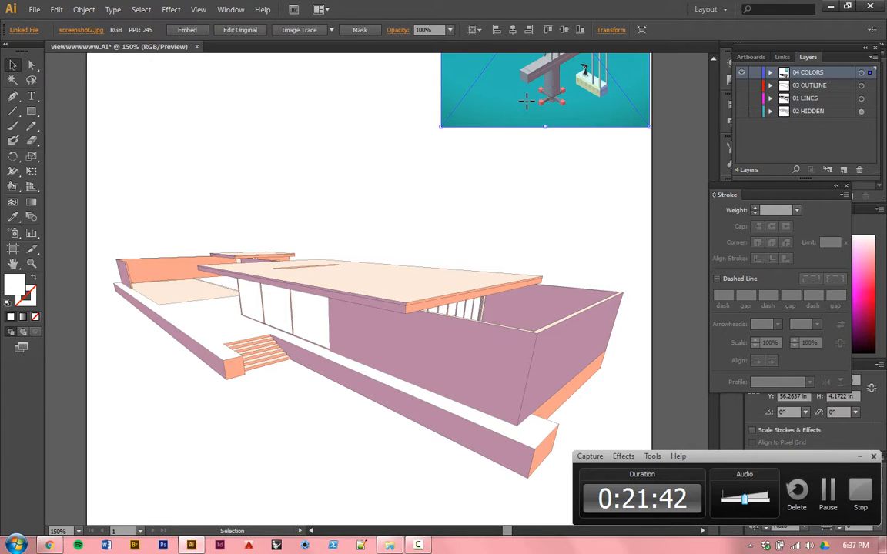
key(Delete)
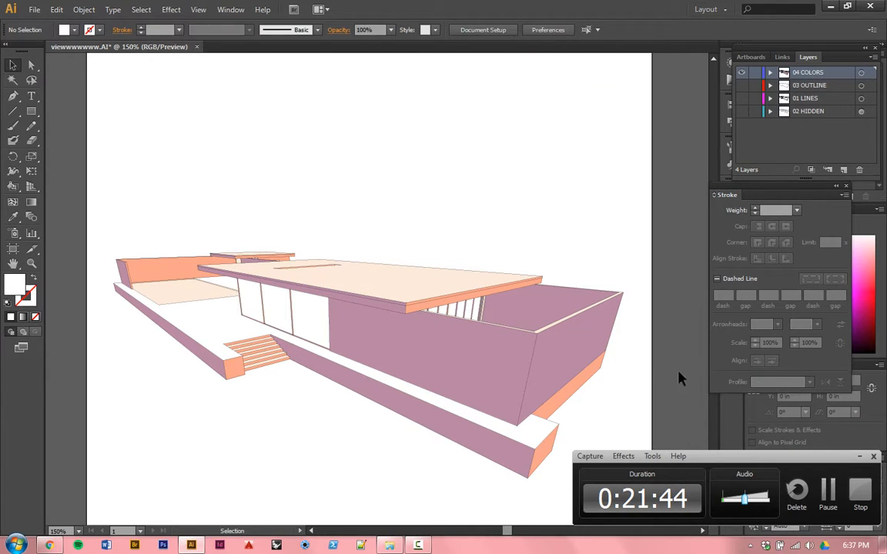
Step: Fill the large end wall of the house with peach sampled from the base strip beneath it
click(561, 376)
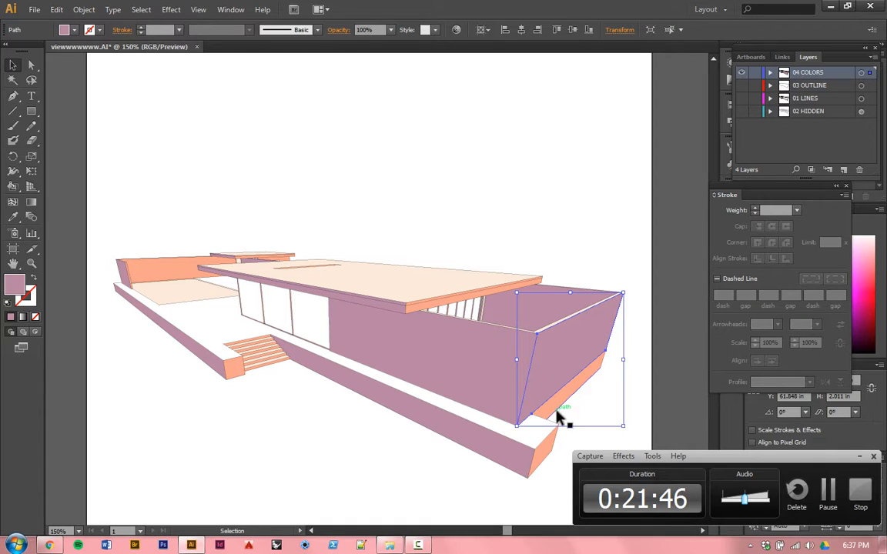
key(i)
click(560, 402)
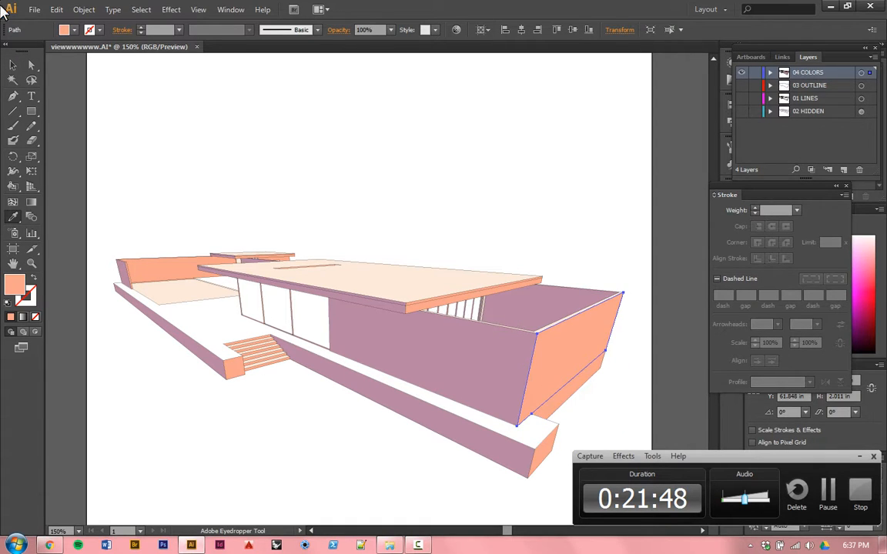
click(14, 68)
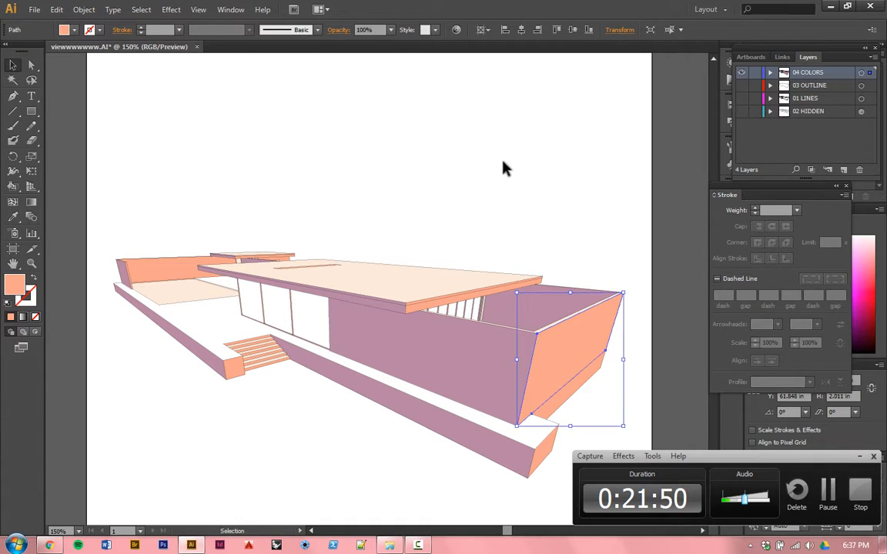
click(451, 142)
Step: Select every path with the same stroke color as the thin black edge line beside the steps, and delete all these outlines
key(space)
mouse_move(436, 362)
mouse_down()
mouse_move(366, 356)
mouse_move(420, 355)
mouse_move(418, 374)
mouse_up()
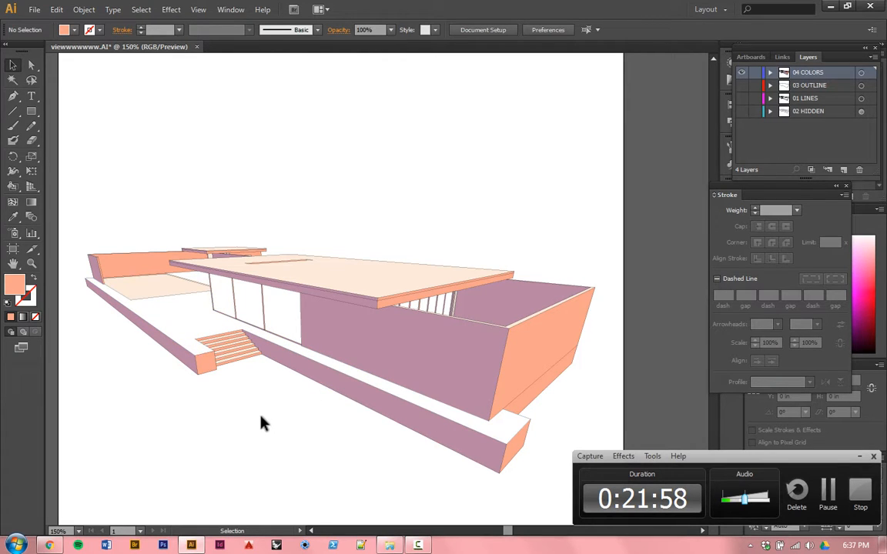
scroll(188, 350, up, 3)
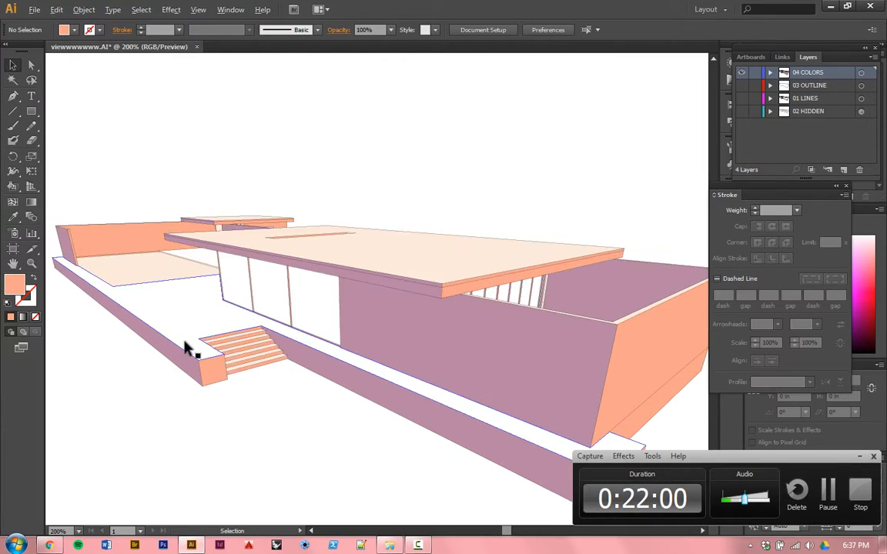
click(229, 373)
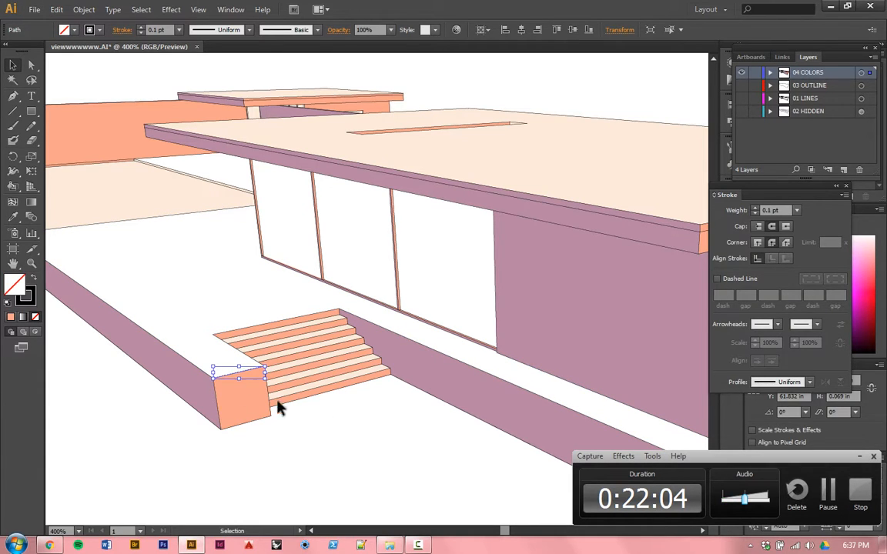
click(147, 10)
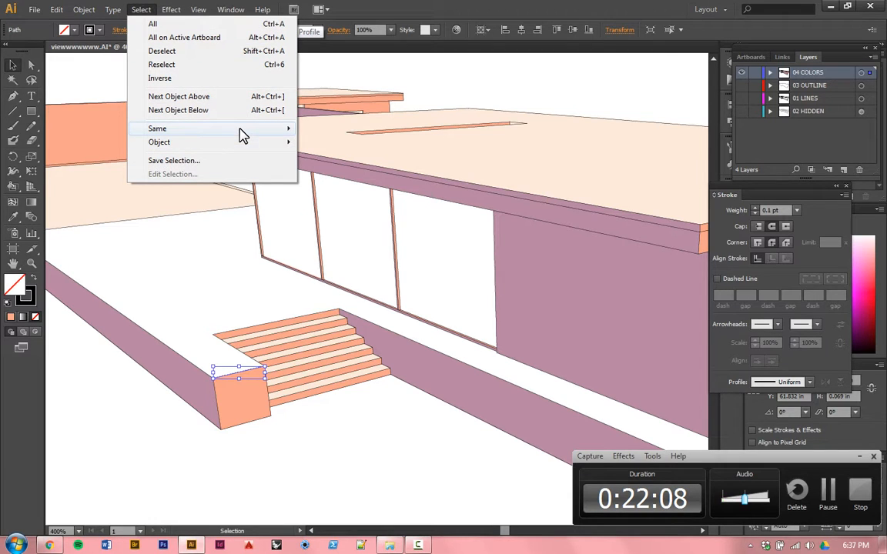
mouse_move(239, 130)
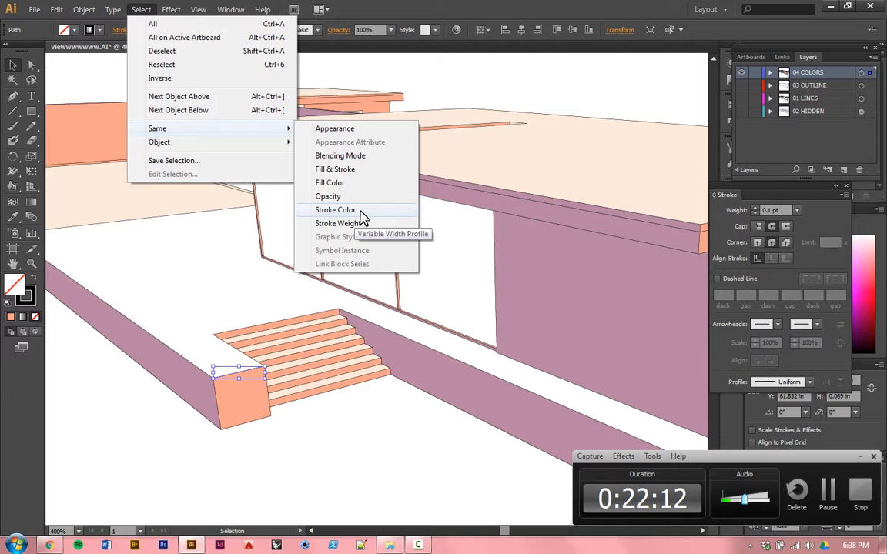
click(336, 211)
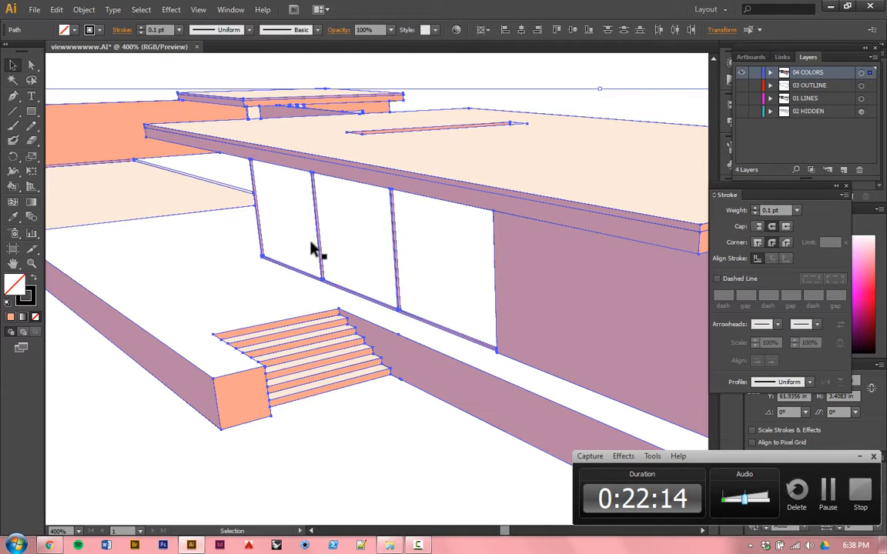
scroll(291, 236, down, 2)
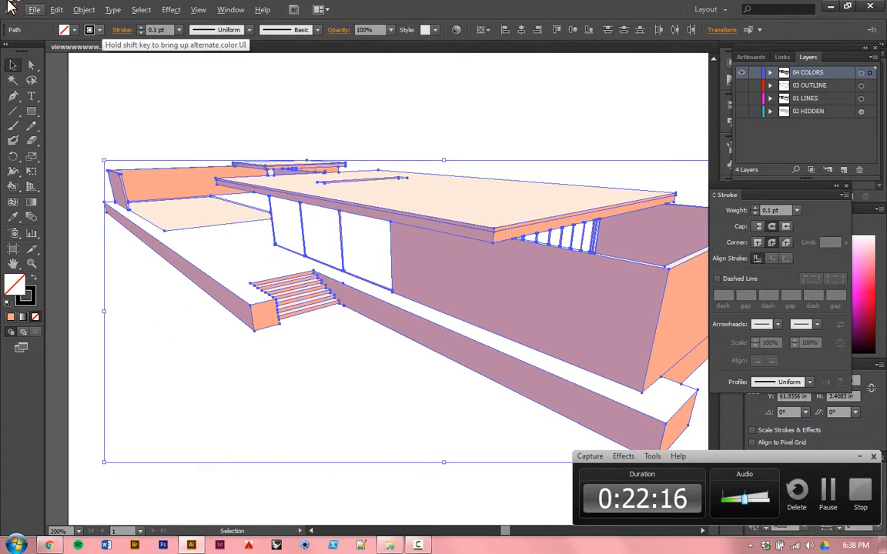
click(89, 30)
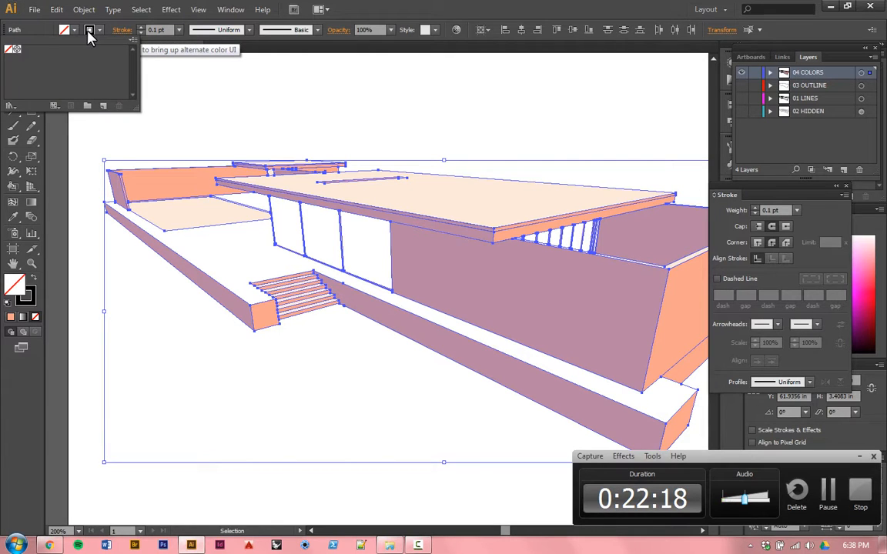
click(88, 32)
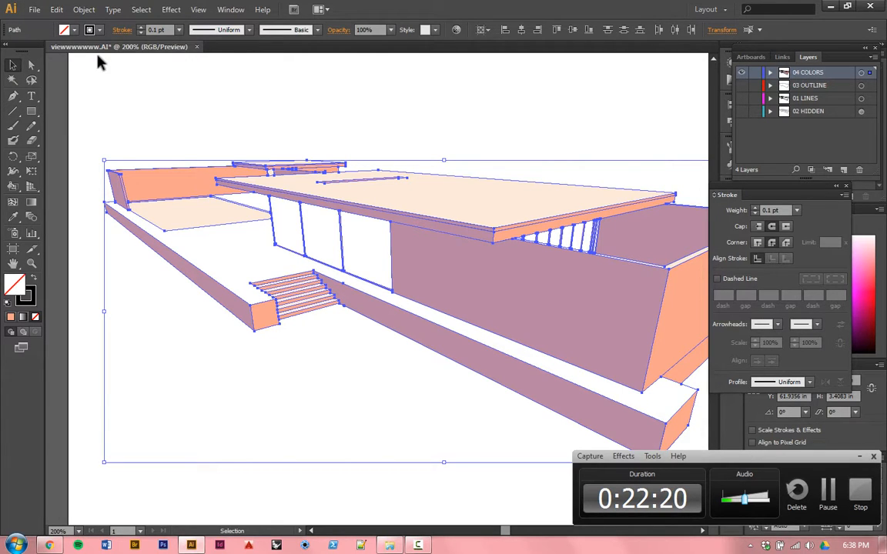
click(99, 62)
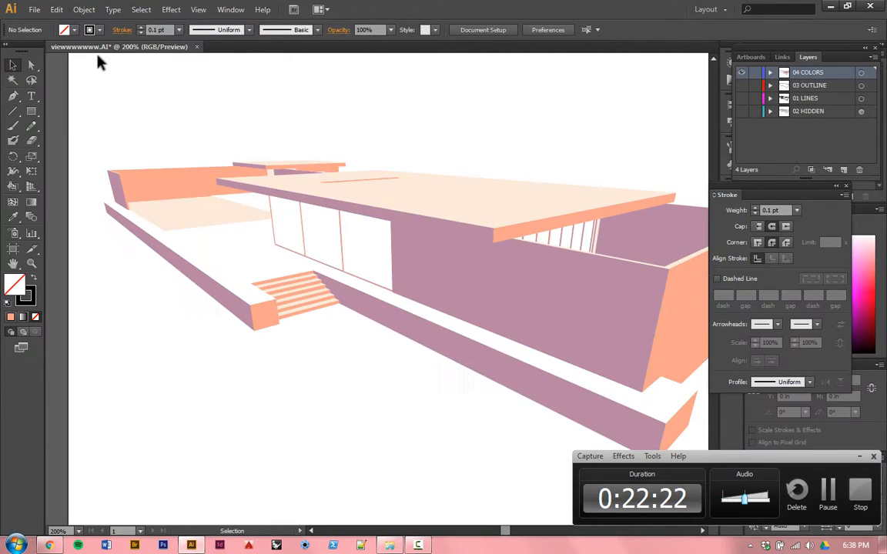
drag(524, 286, 420, 318)
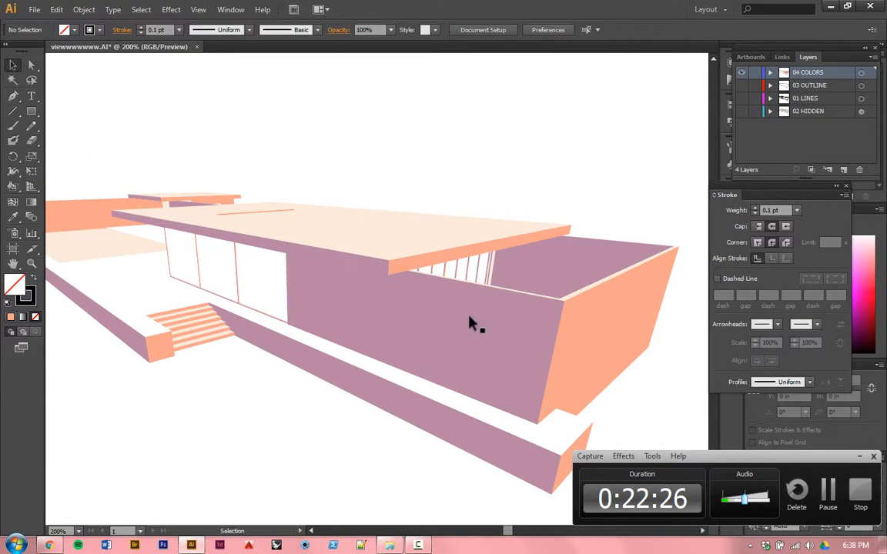
mouse_move(366, 358)
mouse_down()
mouse_move(498, 360)
mouse_move(381, 356)
mouse_up()
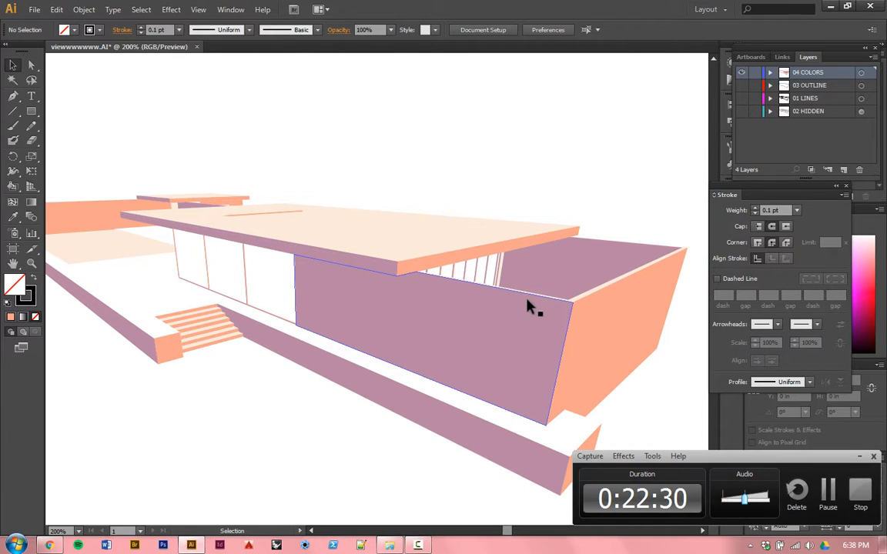
scroll(524, 302, down, 1)
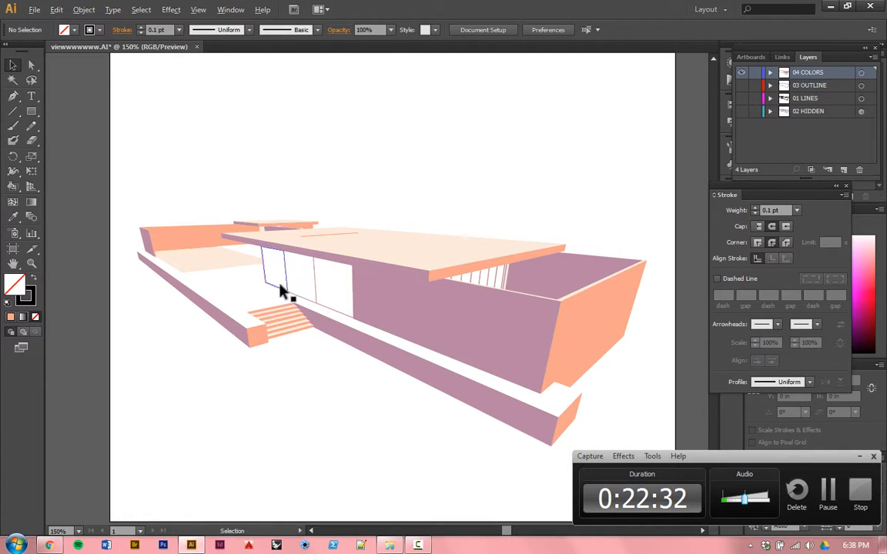
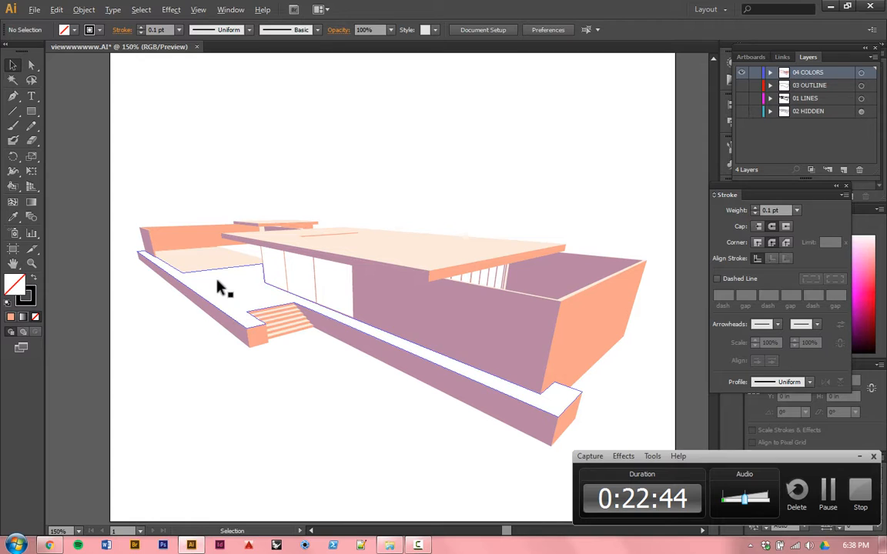
Step: Turn on the visibility of the 03 OUTLINE, 01 LINES and 02 HIDDEN layers alongside 04 COLORS
key(alt)
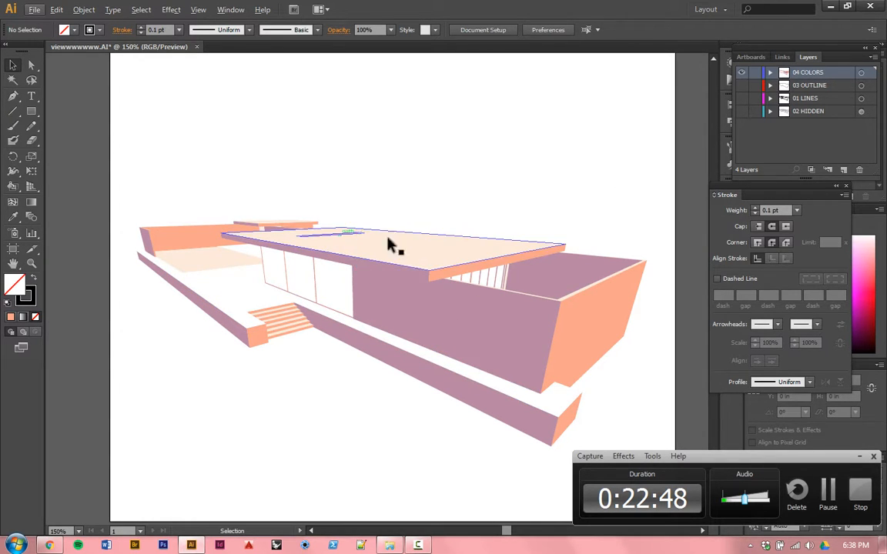
scroll(436, 202, up, 1)
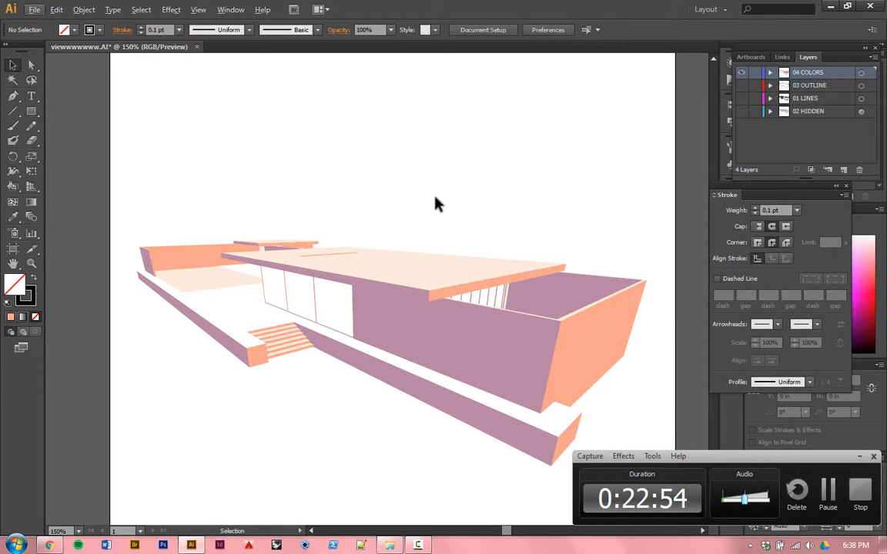
scroll(436, 202, up, 2)
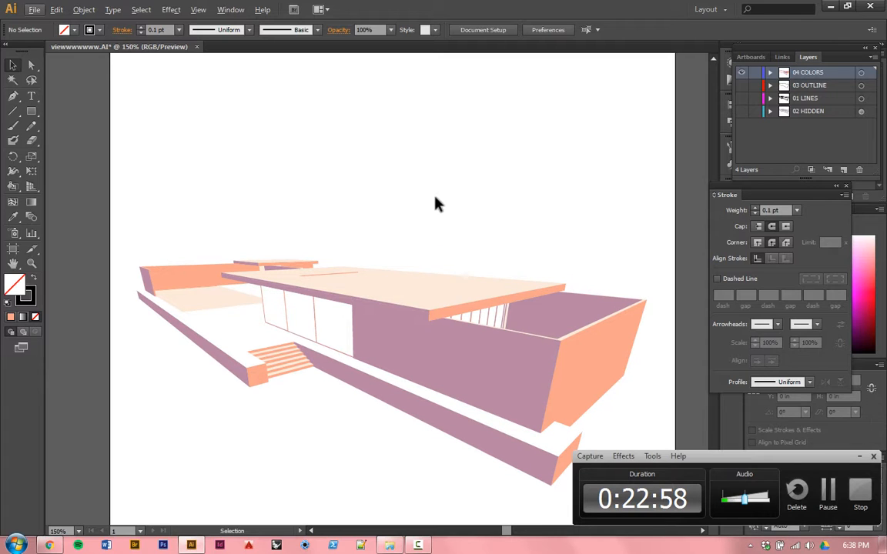
scroll(436, 203, down, 2)
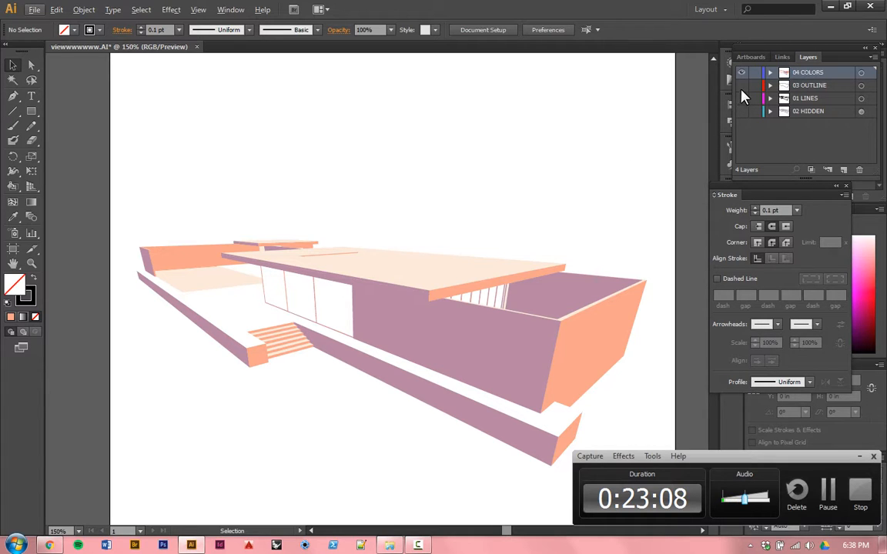
drag(742, 86, 745, 119)
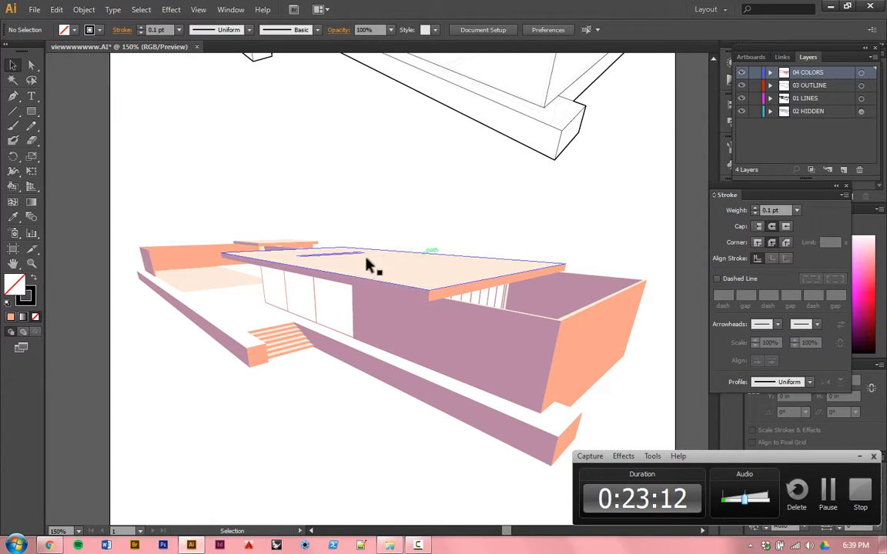
scroll(346, 271, down, 3)
scroll(396, 216, up, 1)
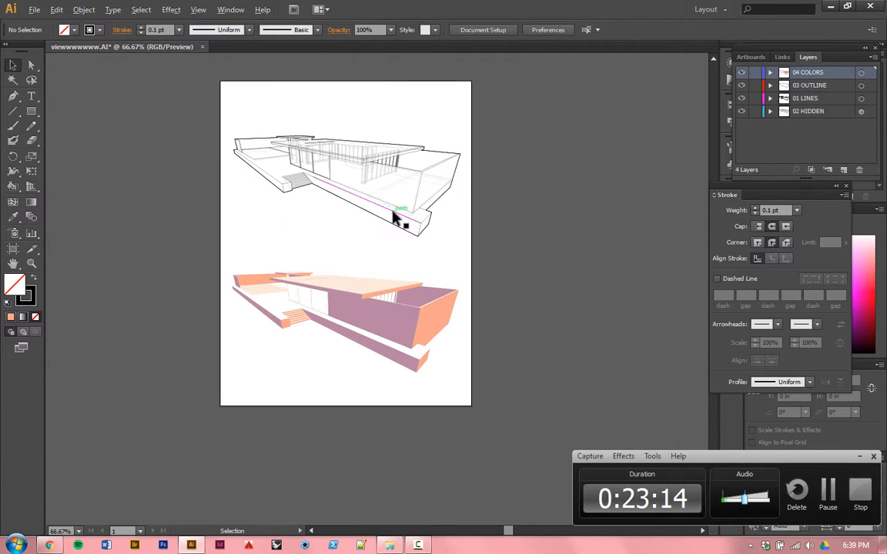
scroll(362, 192, up, 2)
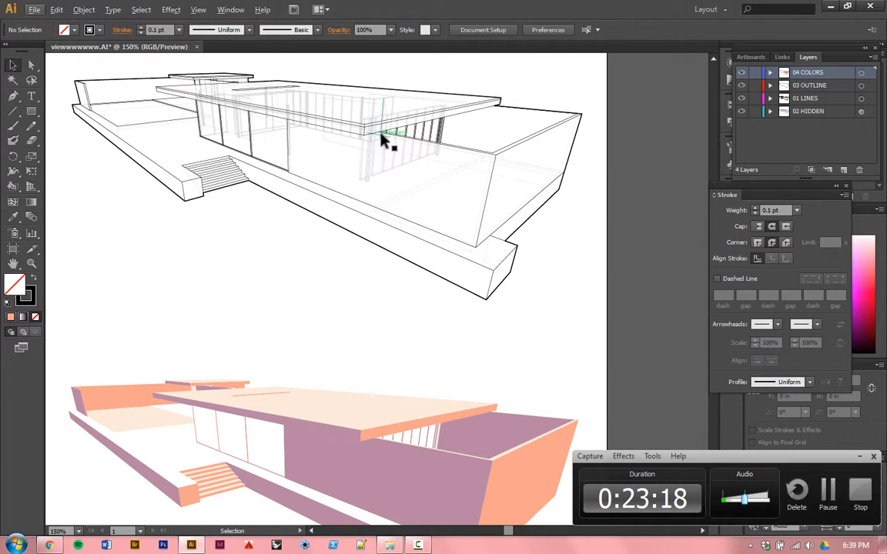
scroll(385, 141, down, 3)
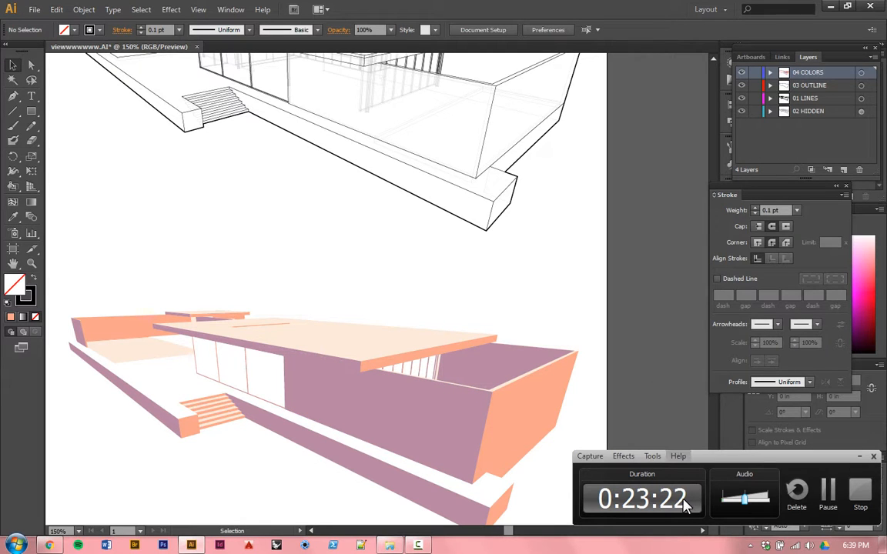
mouse_move(737, 462)
mouse_down()
mouse_move(801, 451)
mouse_move(738, 480)
mouse_move(745, 459)
mouse_up()
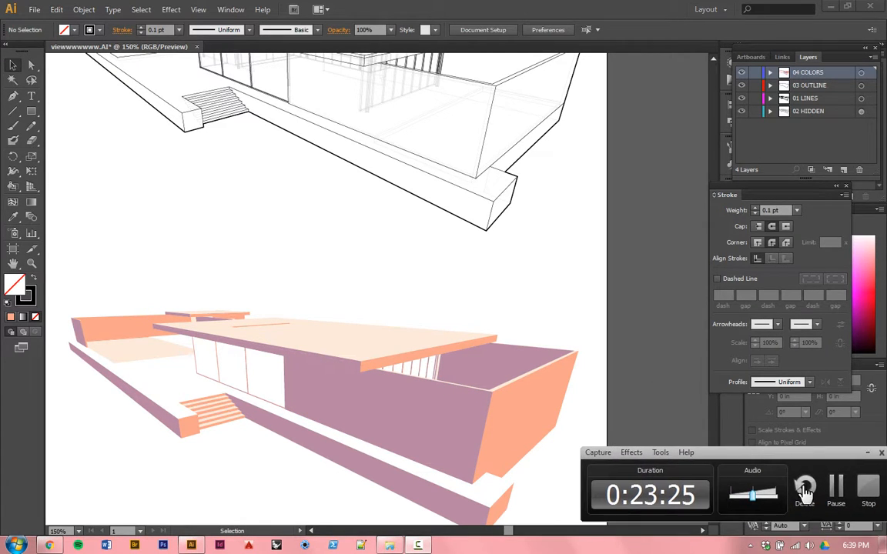
click(881, 453)
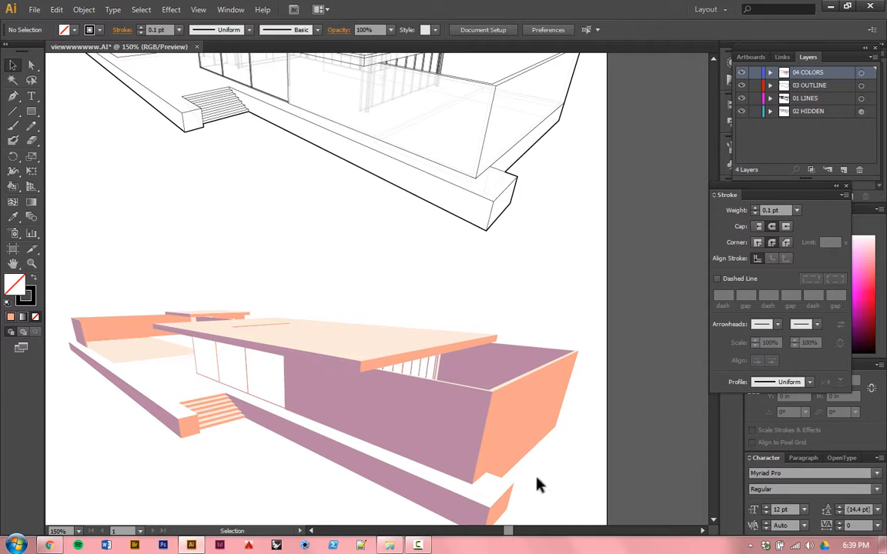
Step: Add the text label "Perspective 01" in the Tw Cen MT font between the line drawing and the colored house
drag(510, 467, 540, 353)
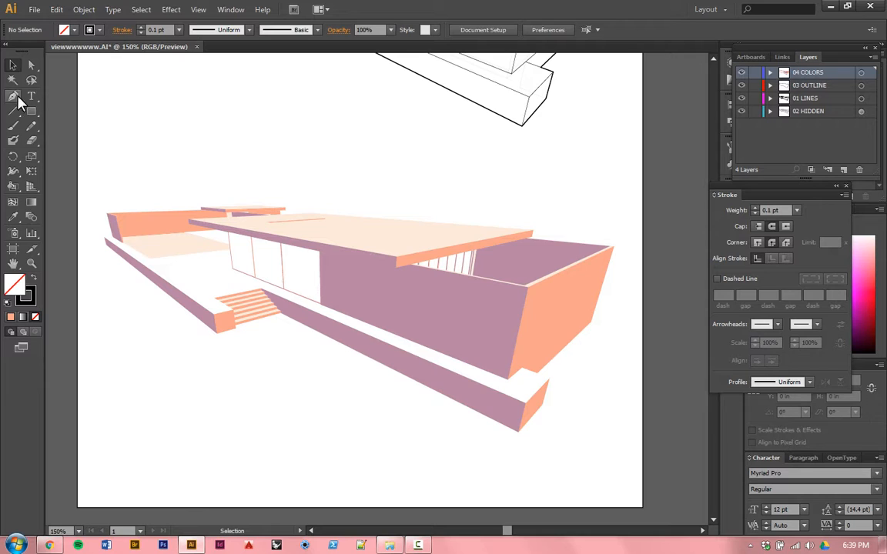
click(29, 98)
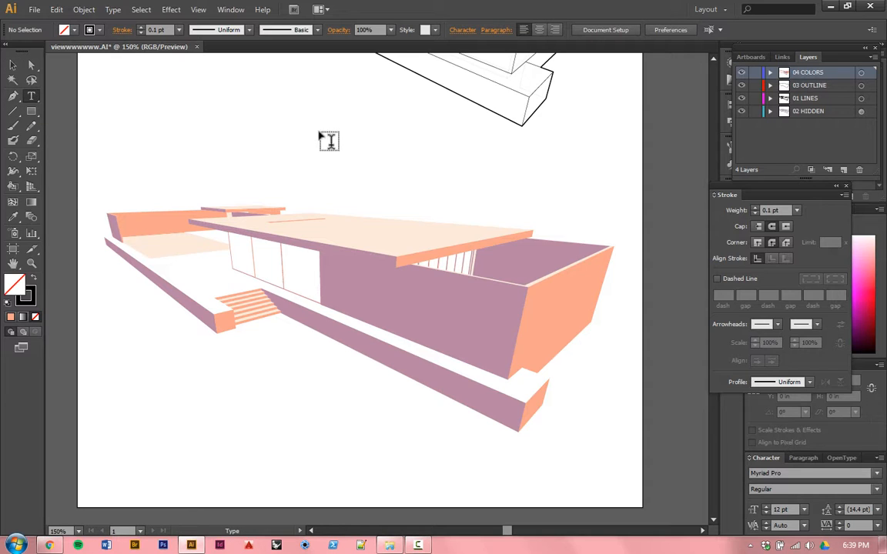
drag(320, 148, 443, 169)
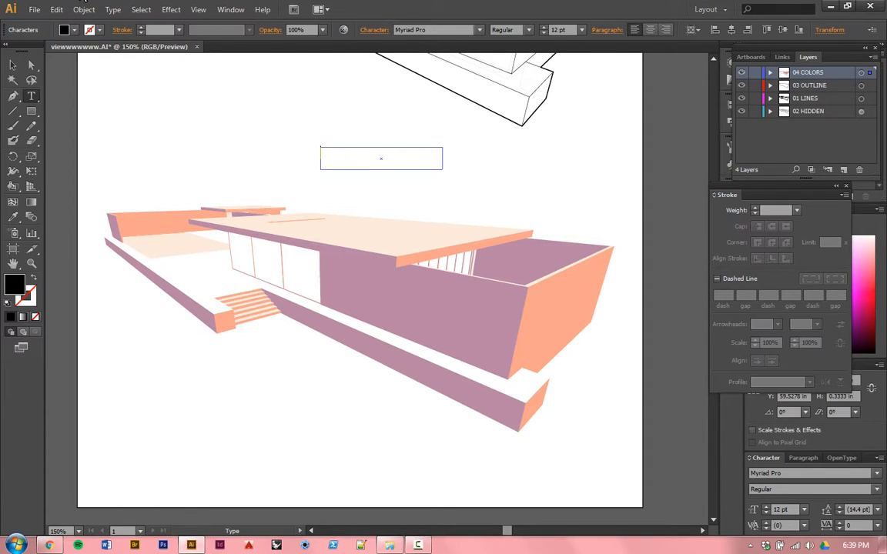
click(479, 31)
scroll(452, 261, down, 10)
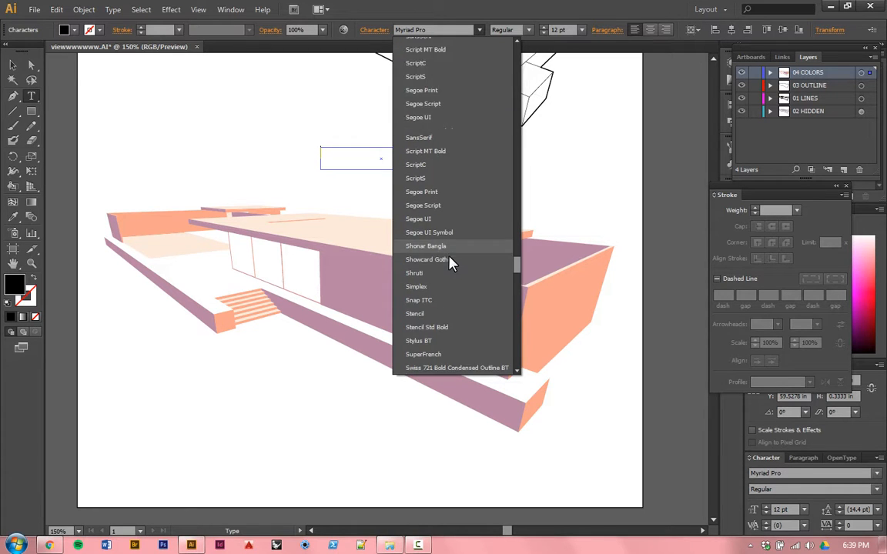
scroll(451, 260, down, 10)
scroll(455, 195, up, 3)
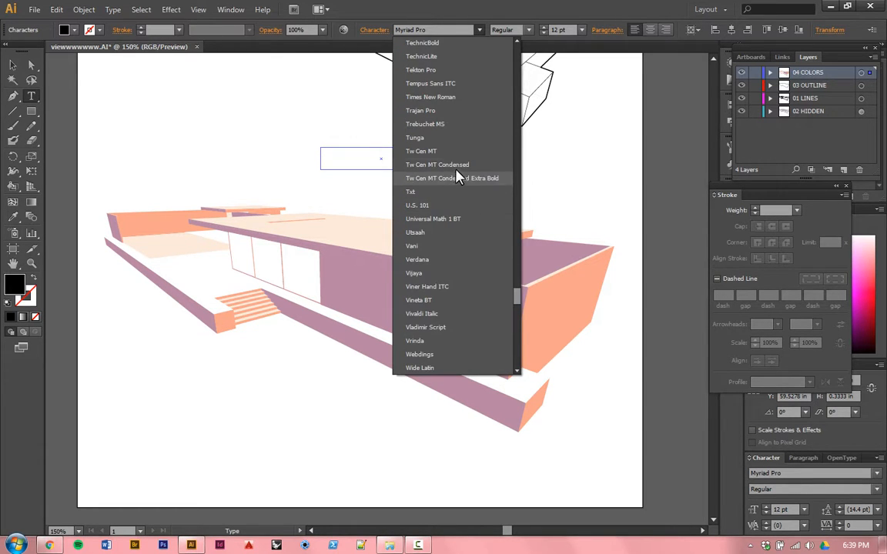
click(460, 150)
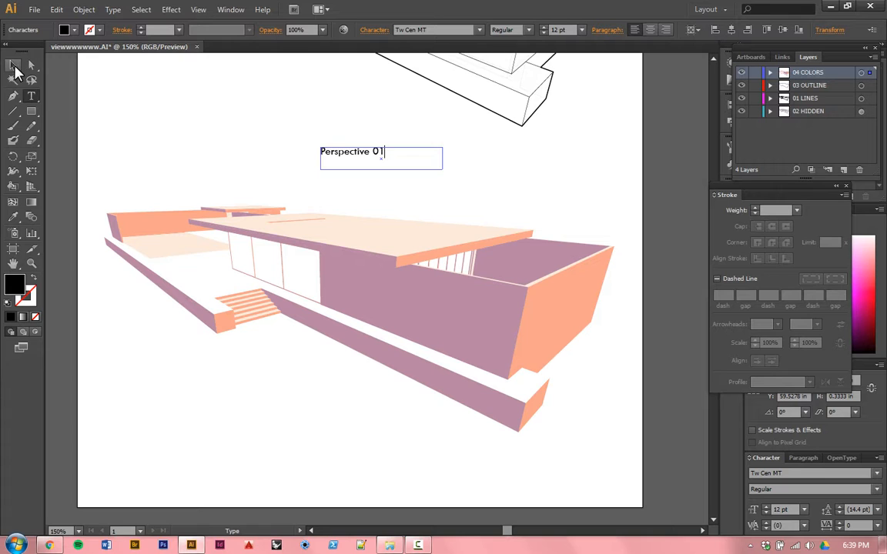
click(17, 63)
click(363, 117)
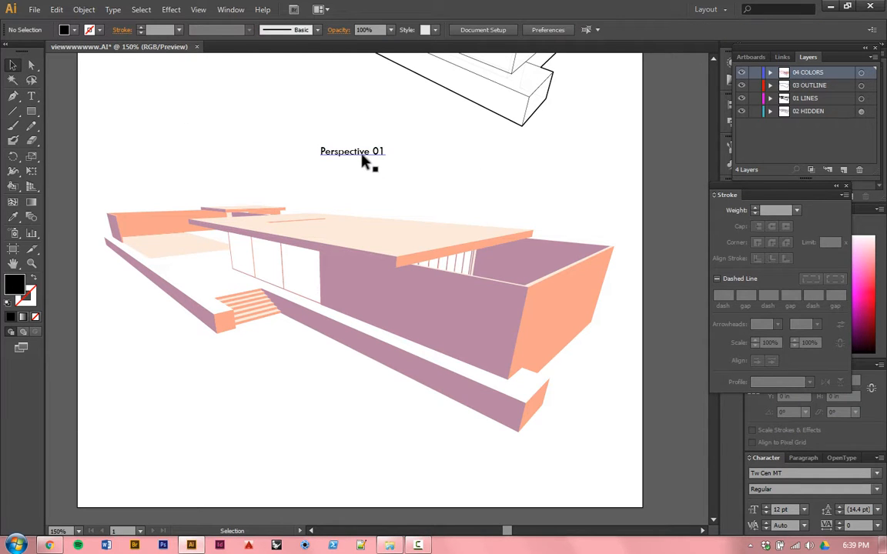
Step: Copy the Perspective 01 label straight down below the colored house and change the copy's text to "Perspective 02"
drag(362, 158, 365, 460)
click(372, 408)
click(377, 457)
double_click(377, 457)
drag(377, 456, 436, 463)
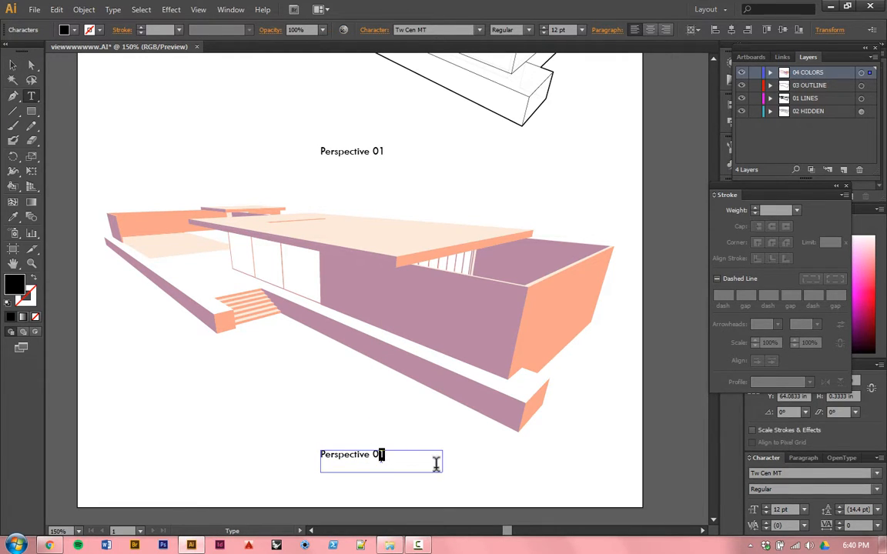
text(2)
click(12, 67)
click(248, 419)
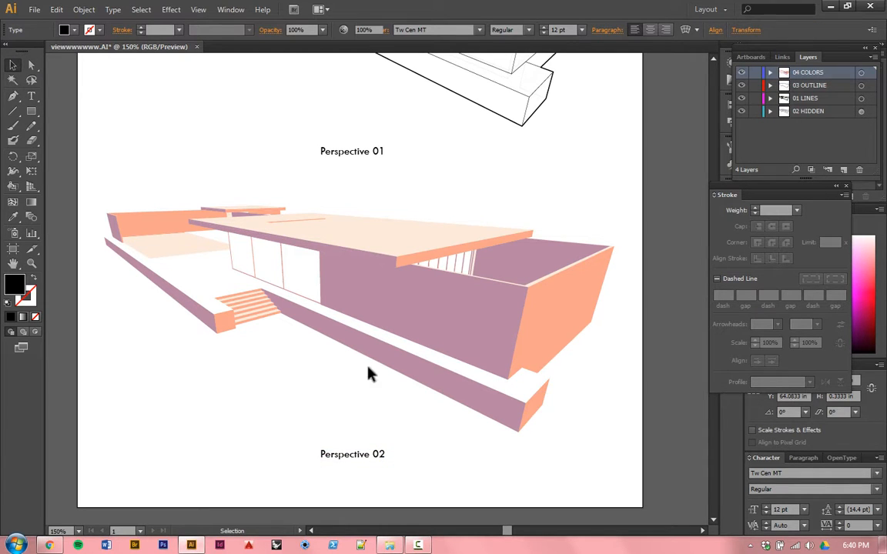
Step: Fit the whole artboard in the window to review both labeled perspective drawings
scroll(402, 417, up, 3)
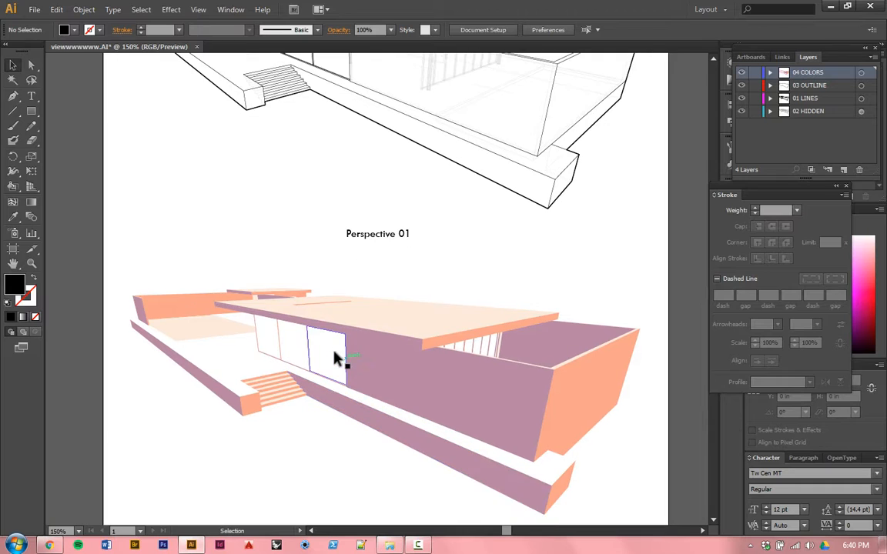
scroll(322, 352, down, 1)
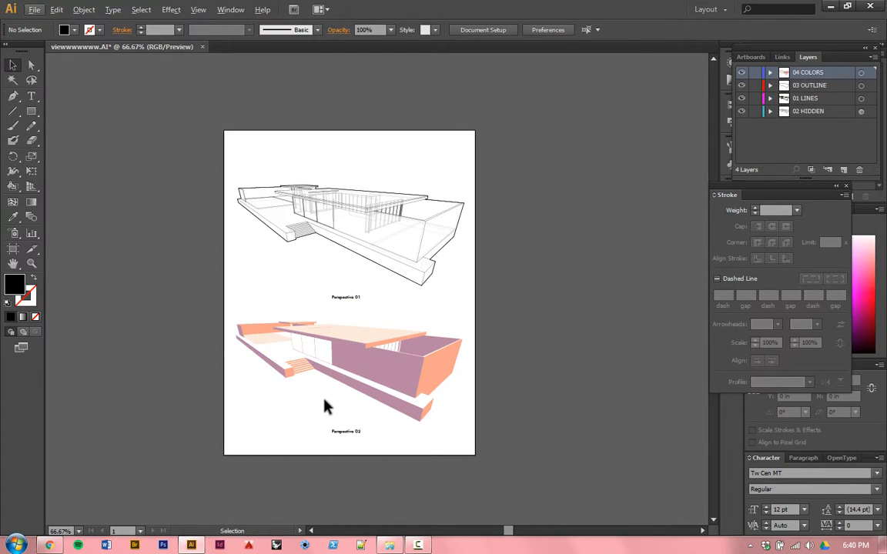
scroll(319, 394, up, 1)
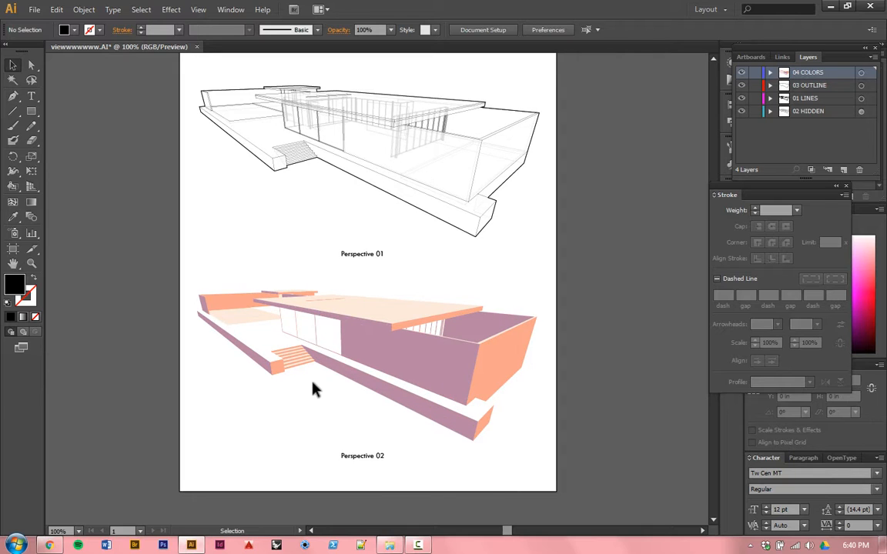
key(ctrl+0)
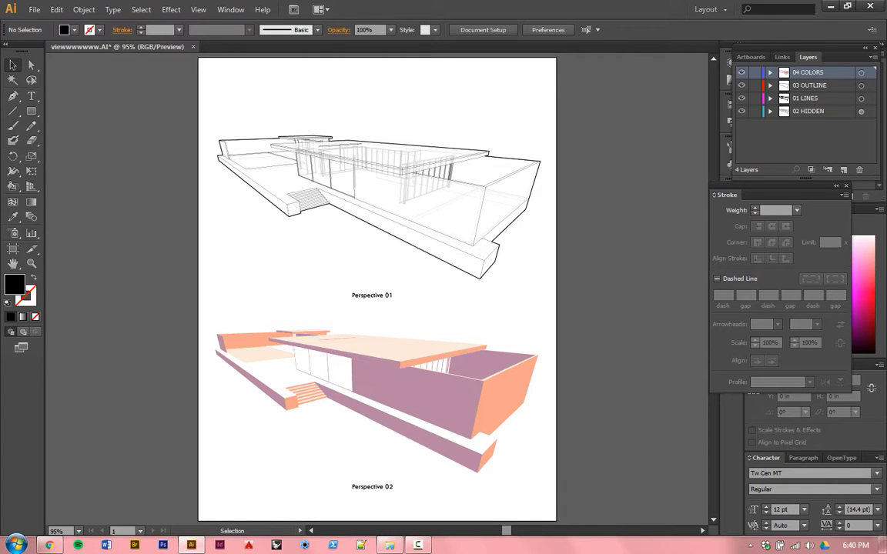